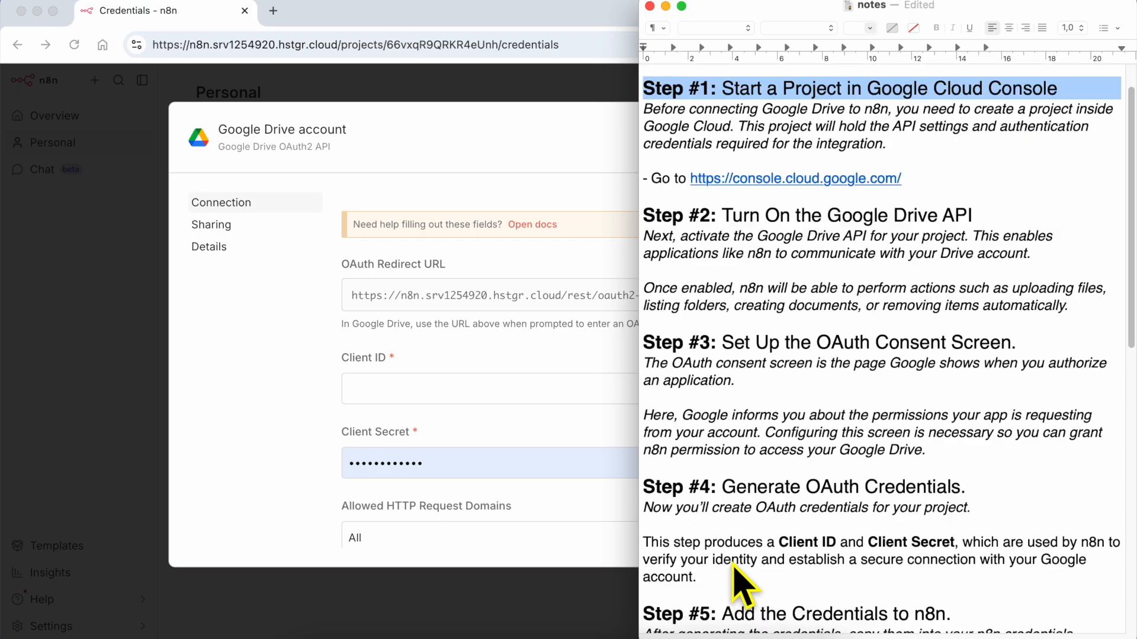
- Review the notes on the five Google Drive setup steps, the course section and the Drive connection tests
scroll(749, 601, "down", 3)
key("super+a")
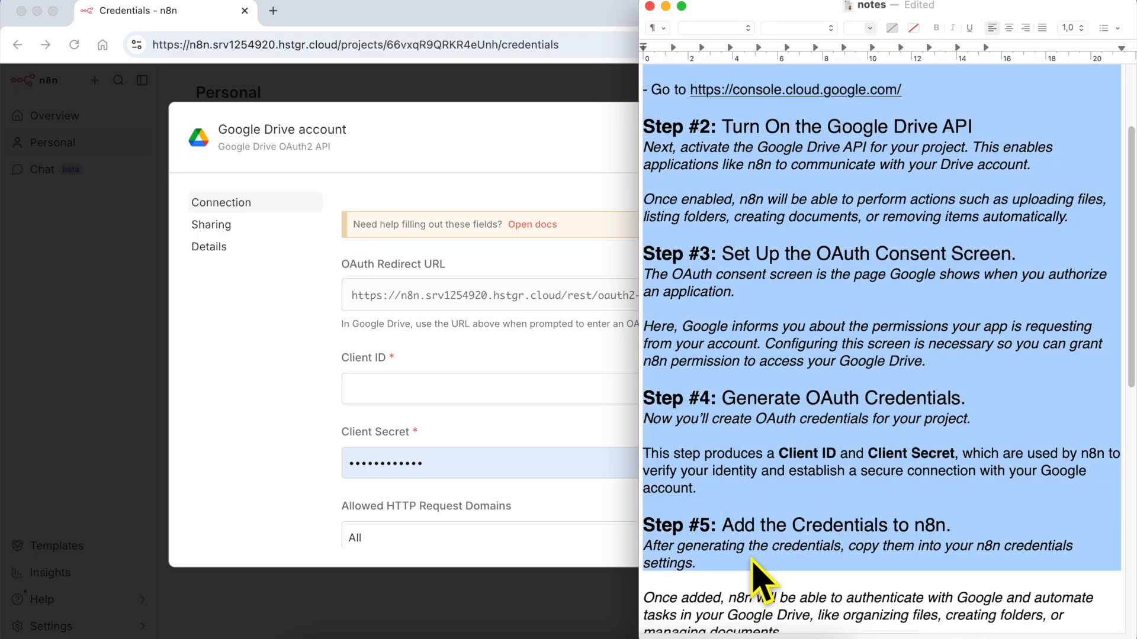
scroll(780, 530, "up", 4)
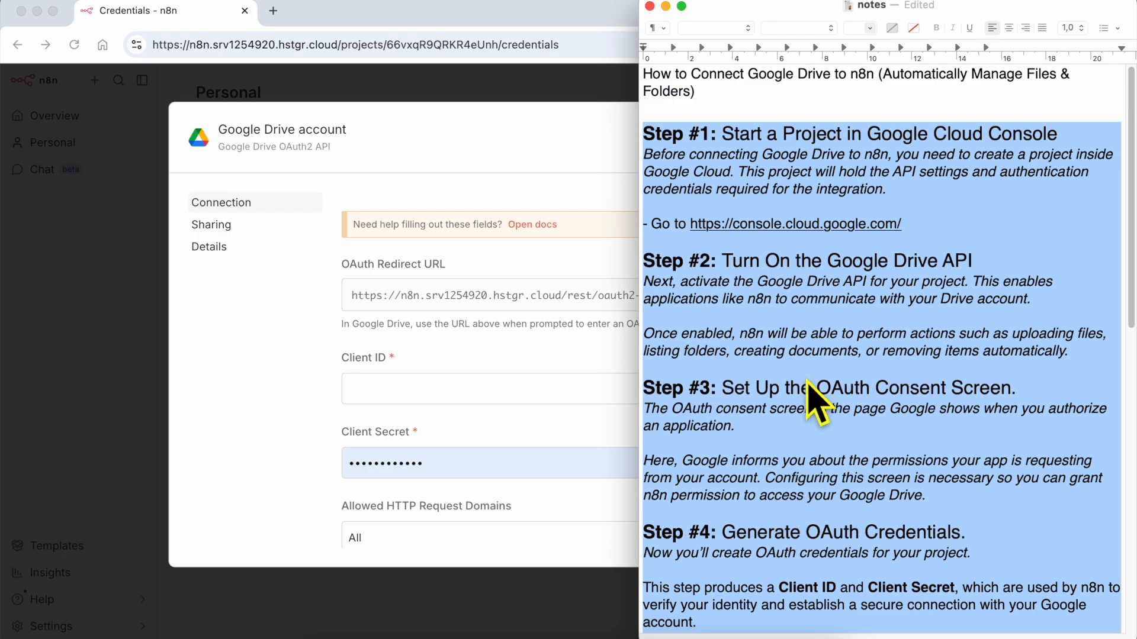
scroll(806, 384, "down", 6)
scroll(782, 367, "down", 4)
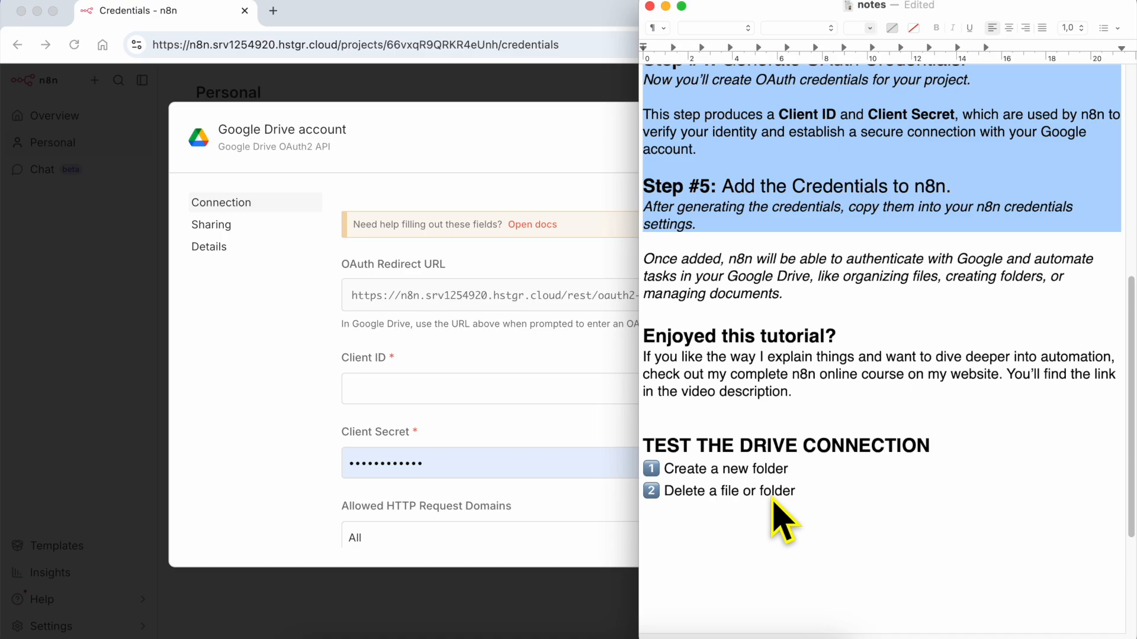
left_click(758, 465)
triple_click(760, 444)
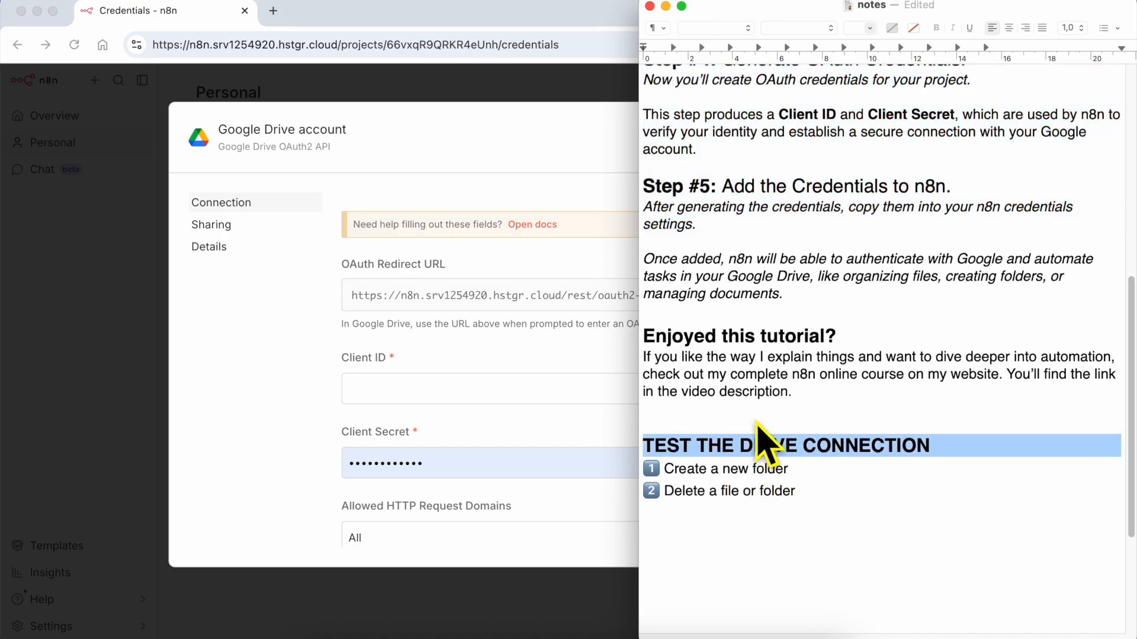
triple_click(764, 338)
left_click(843, 414, "shift")
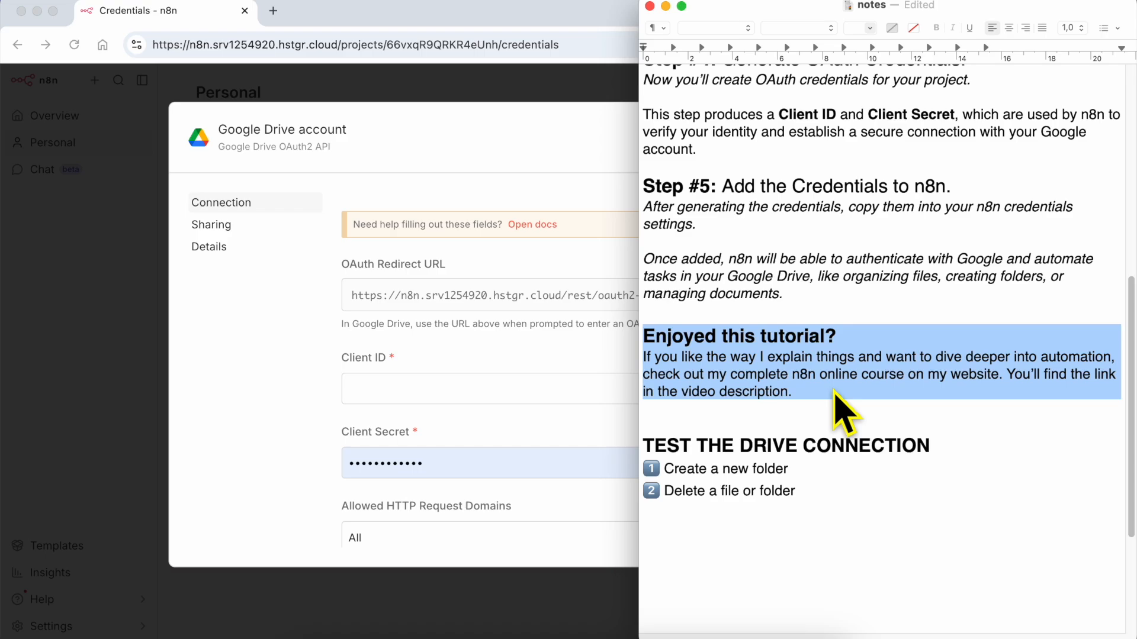
scroll(844, 414, "up", 10)
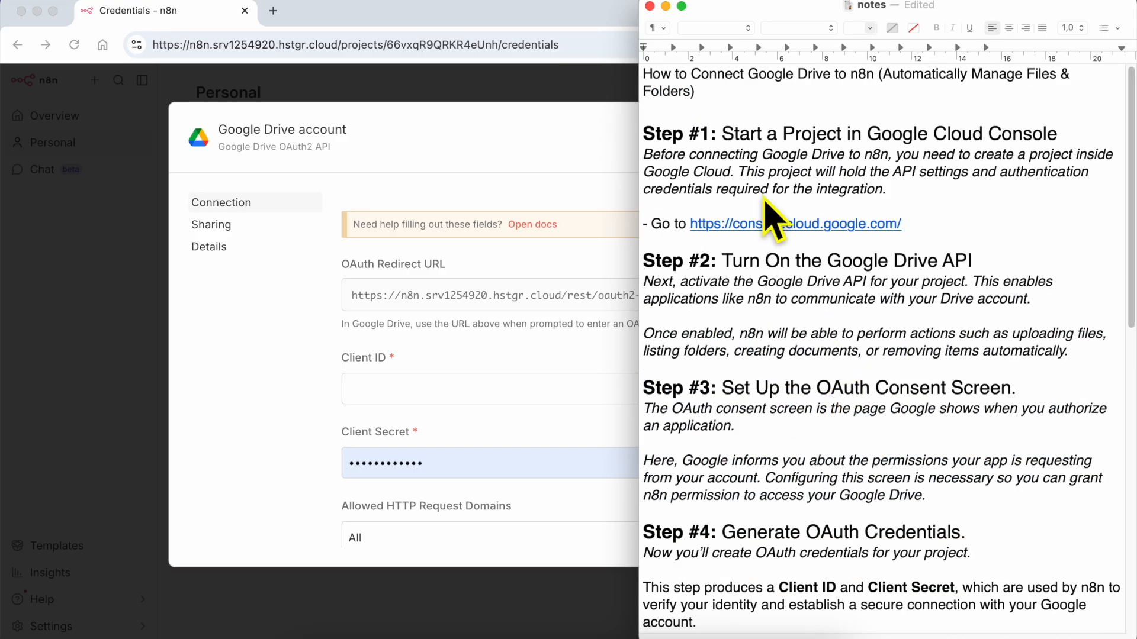
triple_click(753, 138)
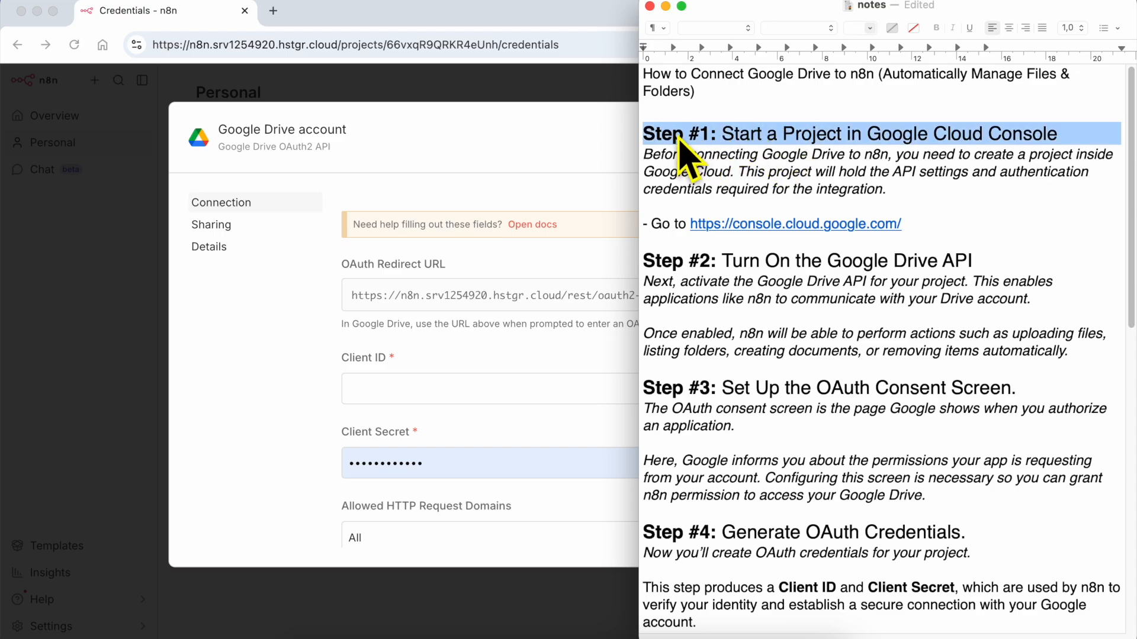
- Switch to n8n, look at the client ID and secret fields, and close the Google Drive credential without saving
left_click(501, 151)
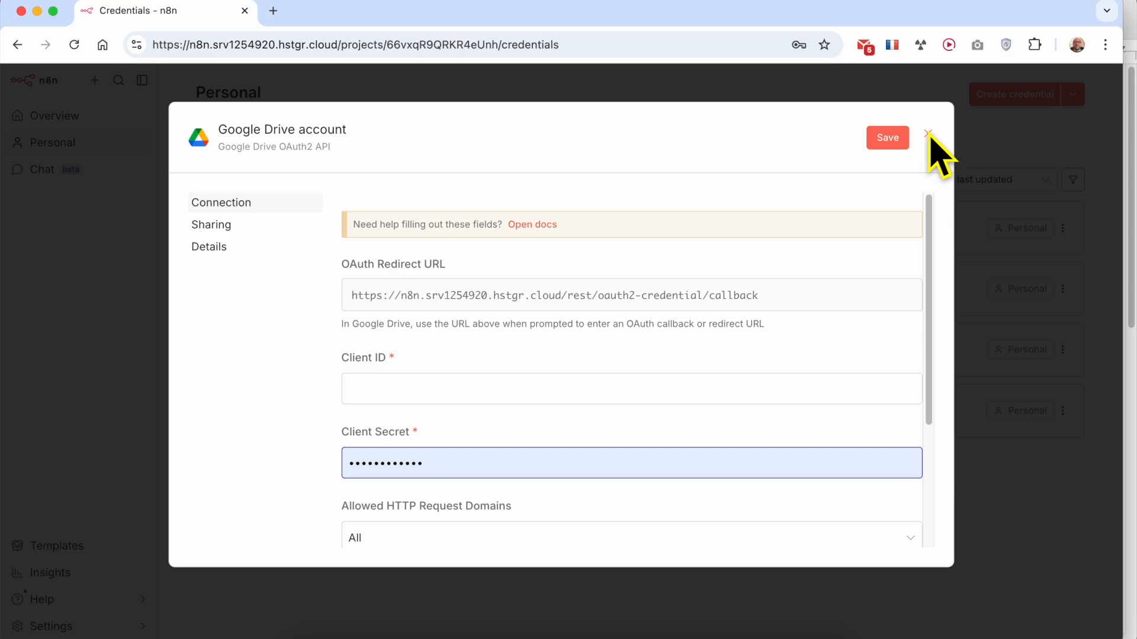
double_click(364, 360)
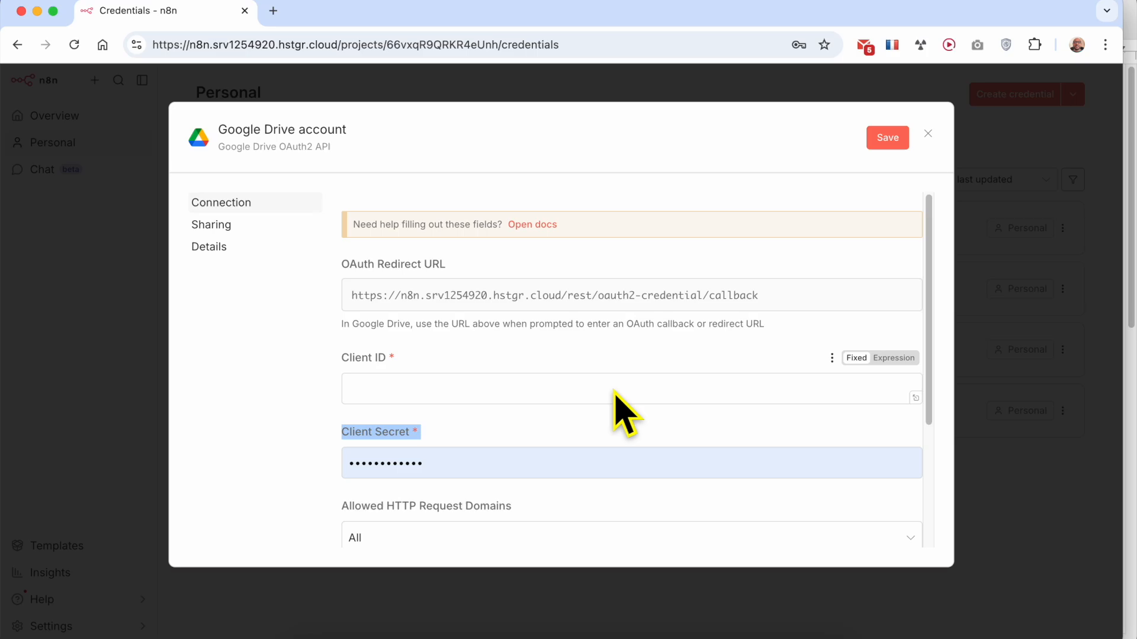
left_click(928, 134)
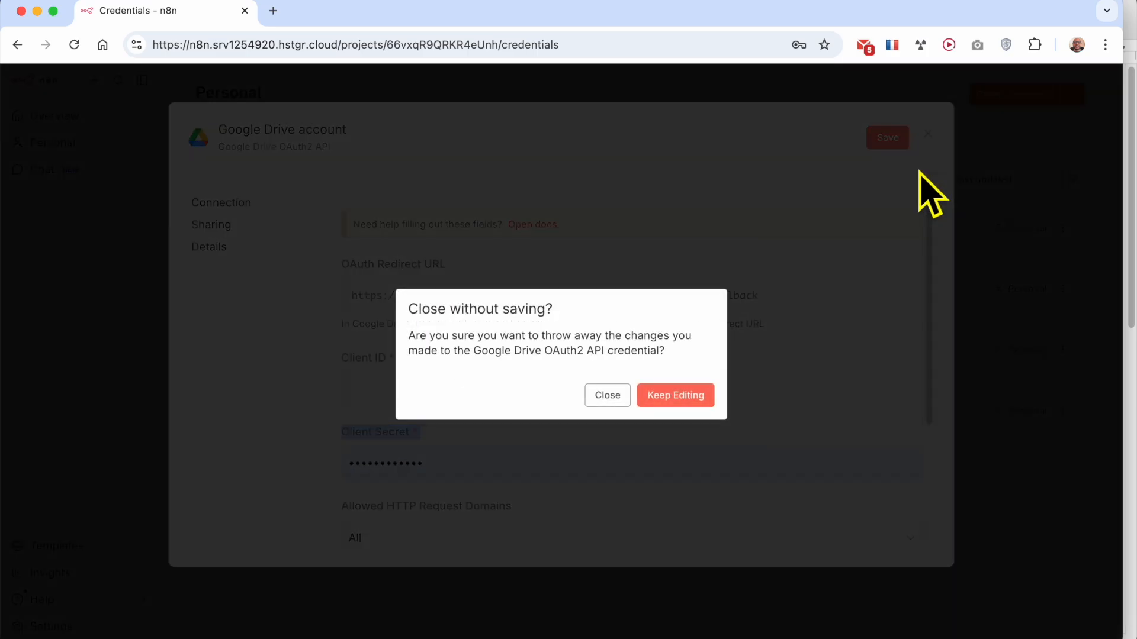
left_click(605, 396)
- Open a new Google Drive OAuth2 API credential from the overview's credentials and close it without saving
left_click(94, 116)
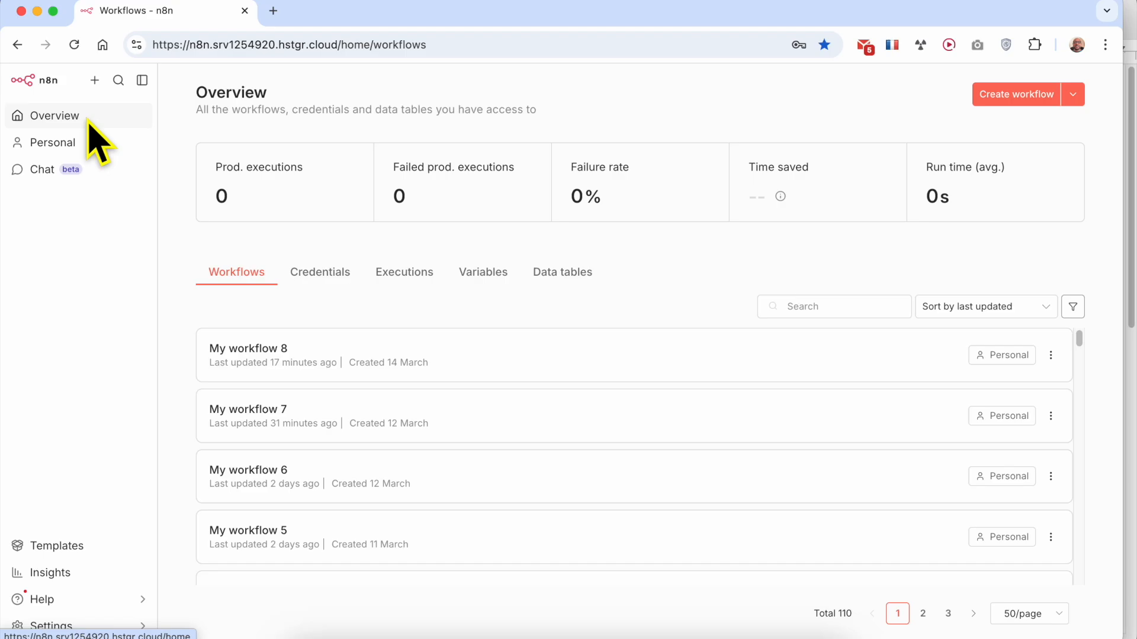
left_click(323, 278)
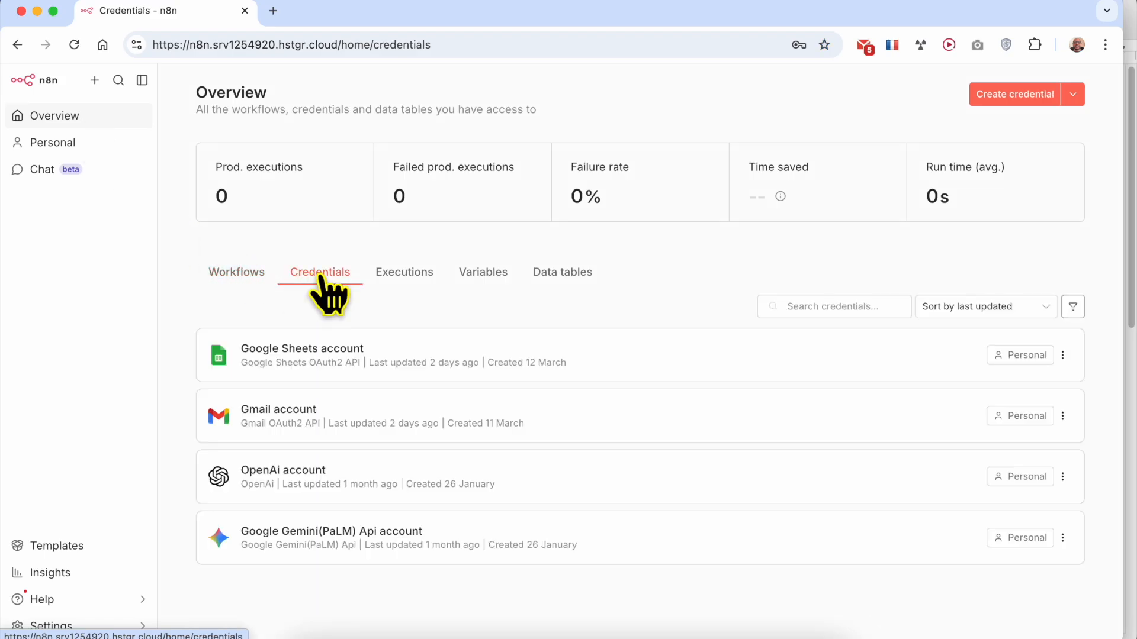
left_click(1017, 97)
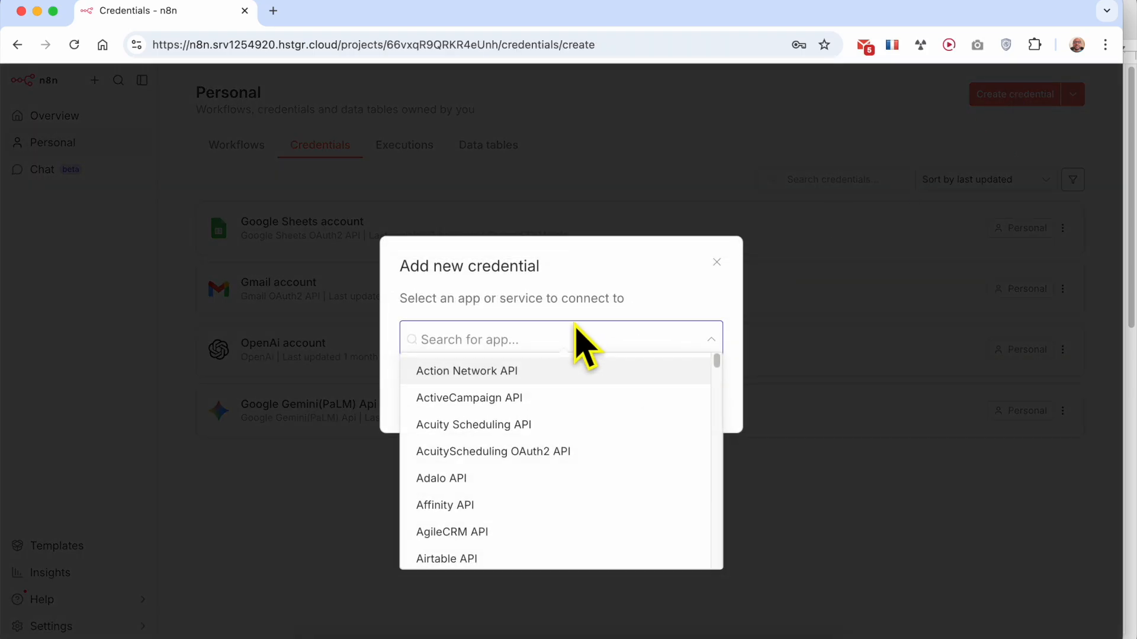
type("drive")
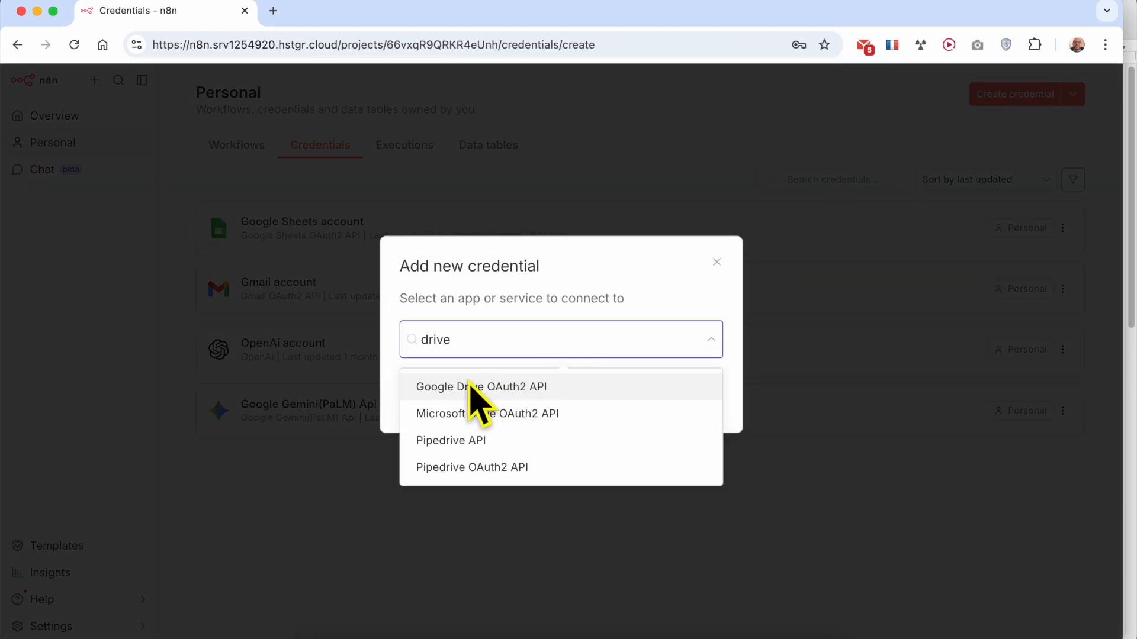
left_click(528, 388)
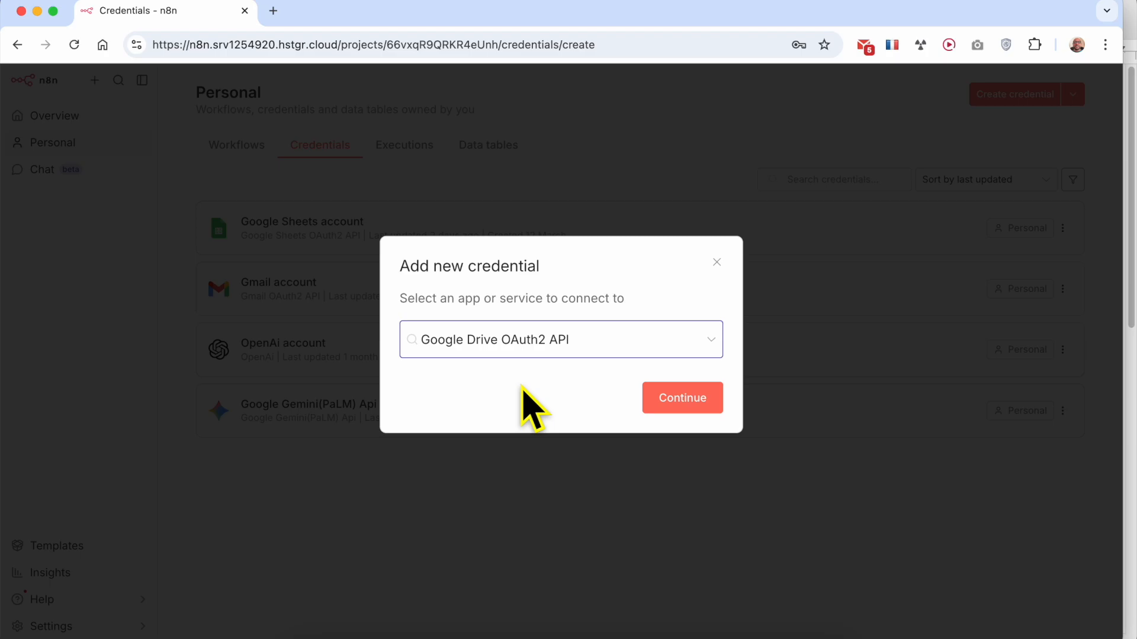
left_click(691, 405)
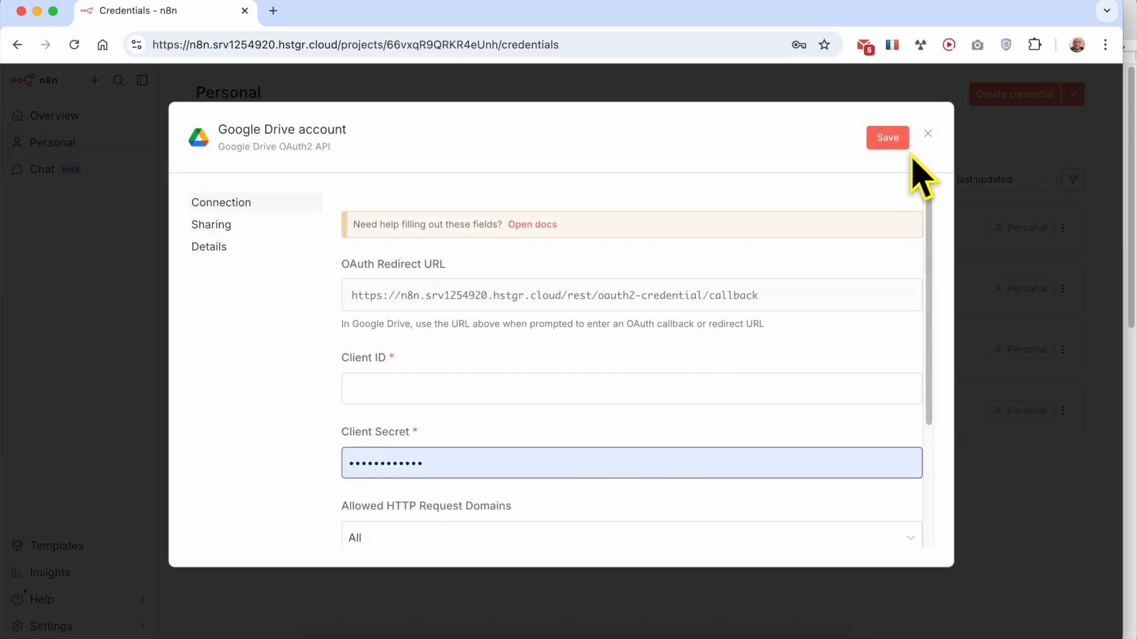
left_click(927, 134)
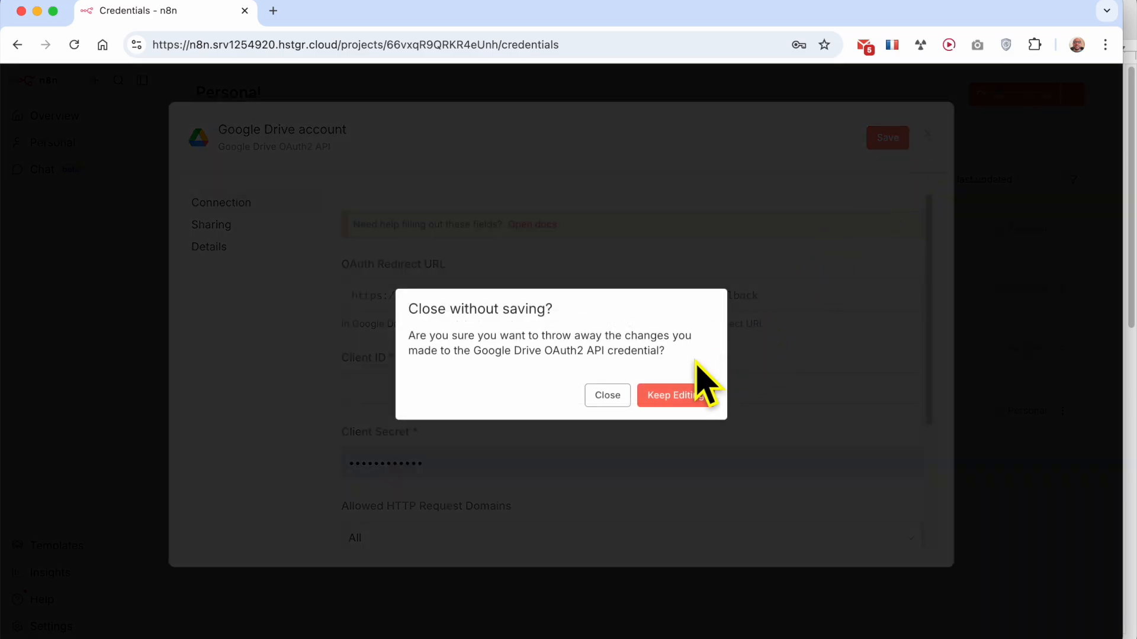
left_click(614, 397)
- Create a new workflow from the overview and give it a manual trigger as its first step
left_click(76, 119)
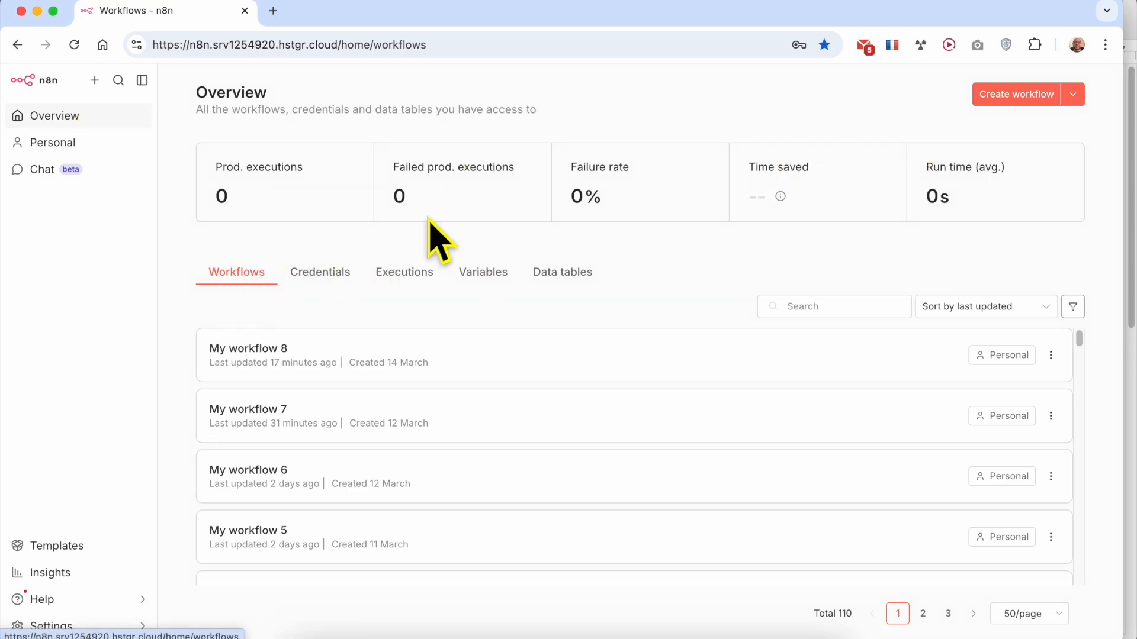
left_click(1030, 98)
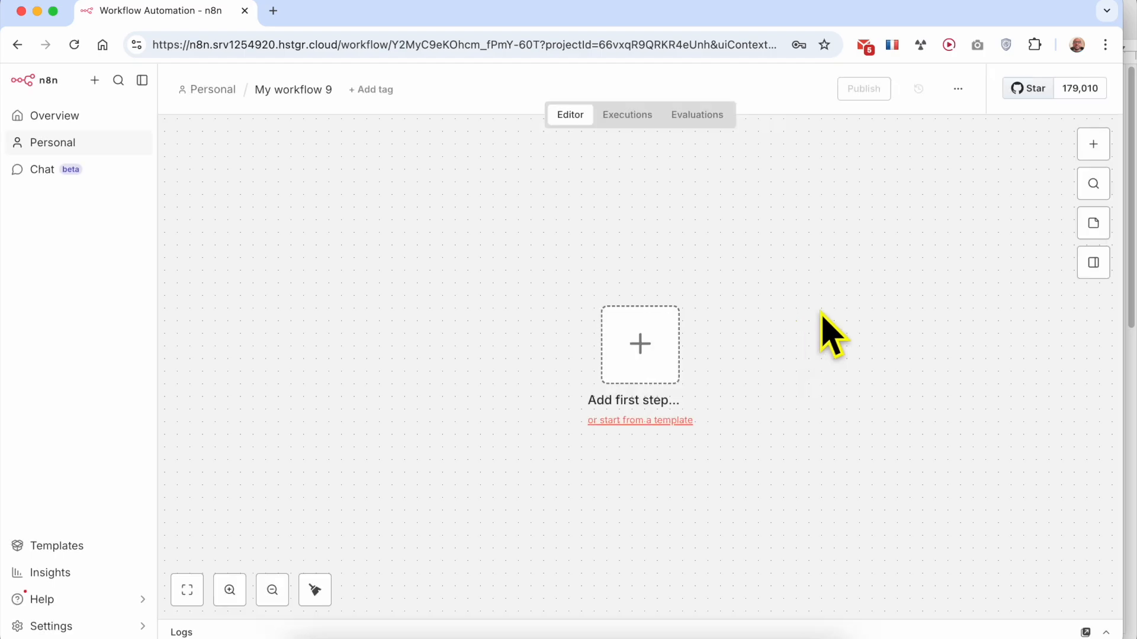
left_click(638, 329)
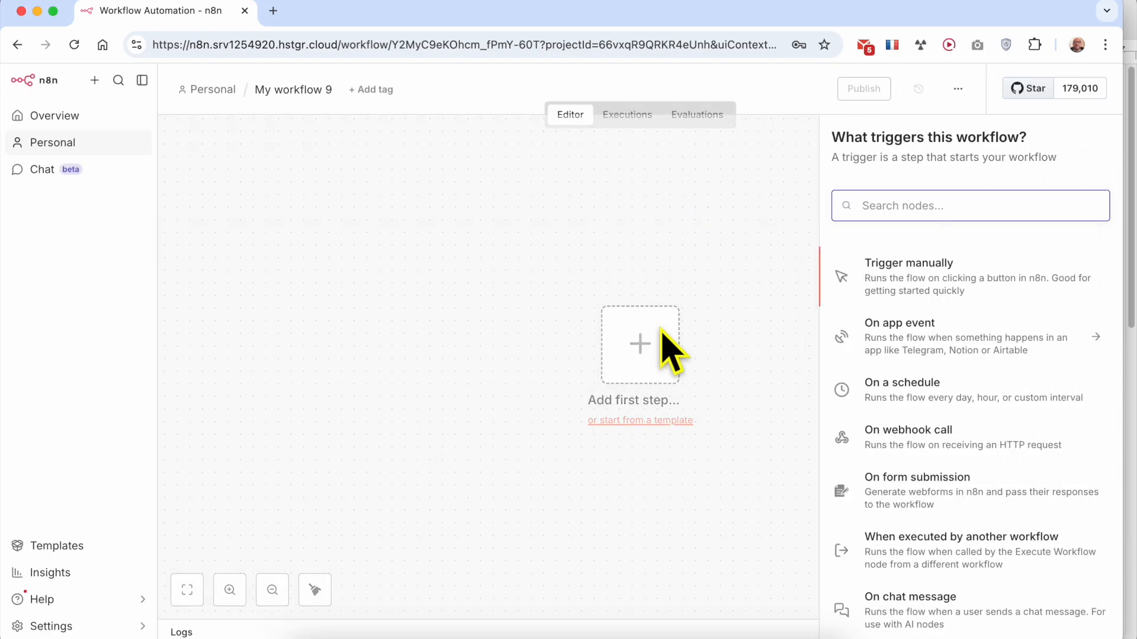
left_click(918, 278)
- Add a Google Drive Create folder node after the manual trigger
left_click(729, 366)
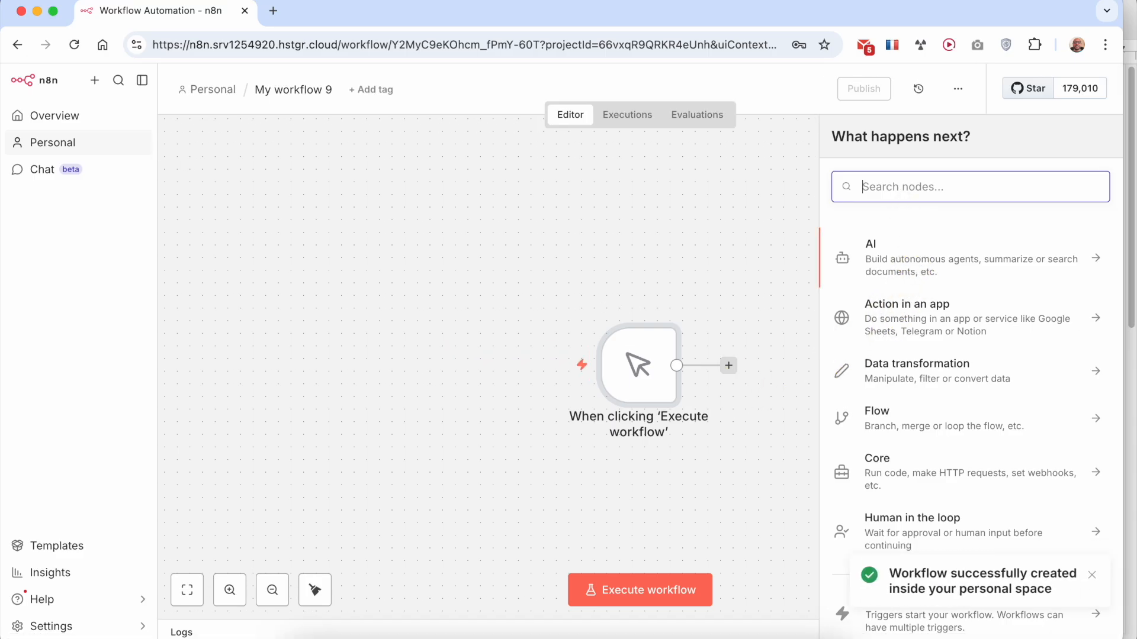
type("drive")
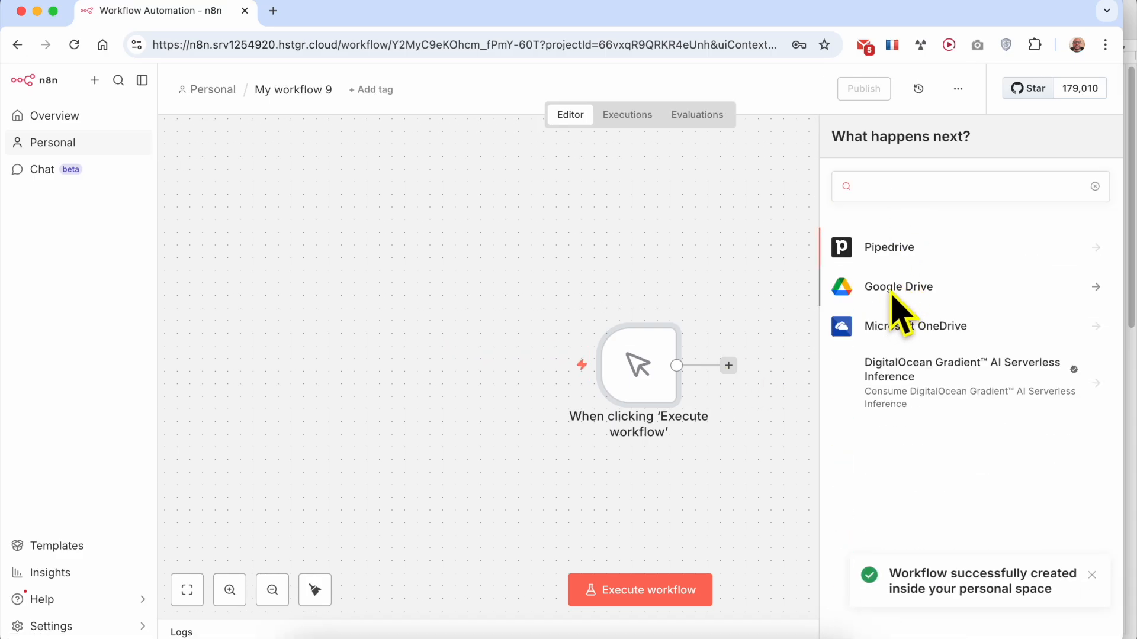
left_click(891, 295)
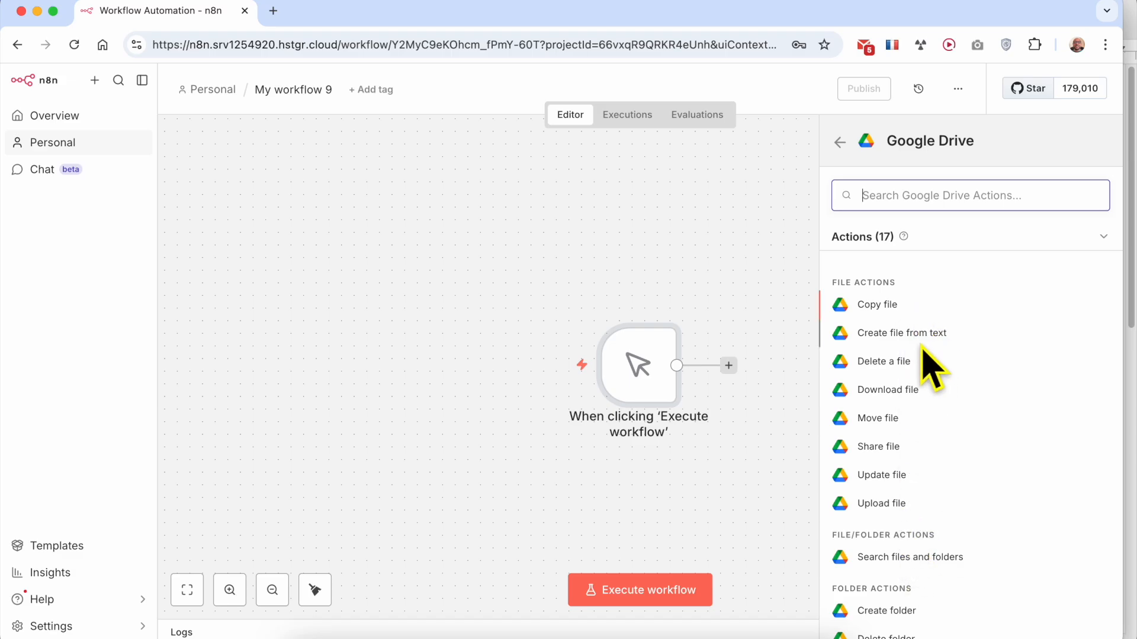
scroll(935, 482, "down", 2)
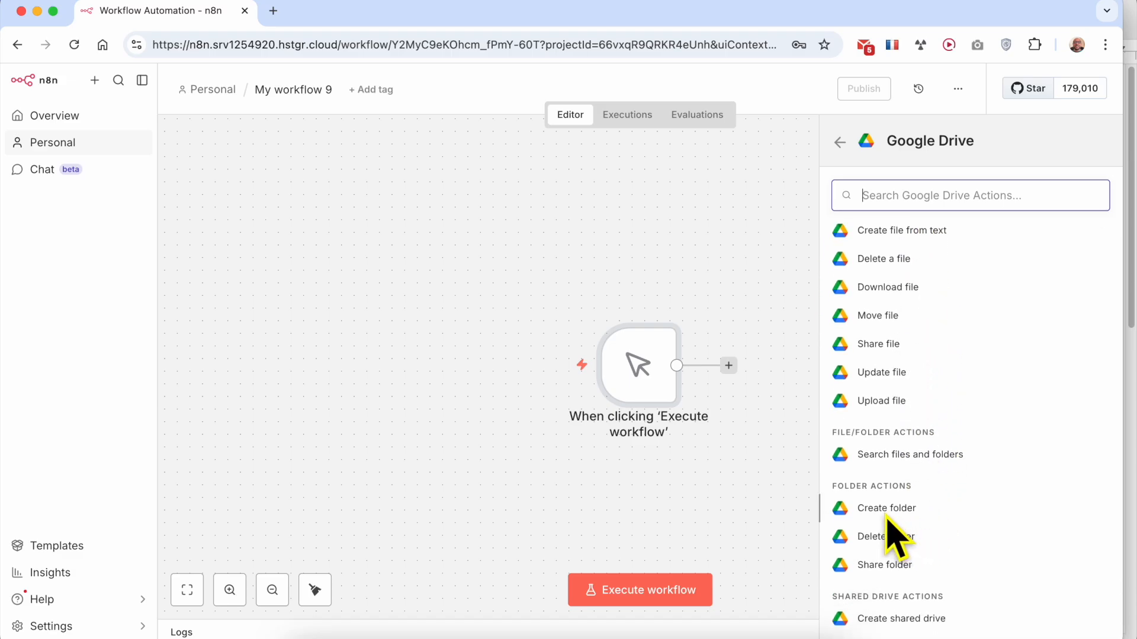
left_click(909, 514)
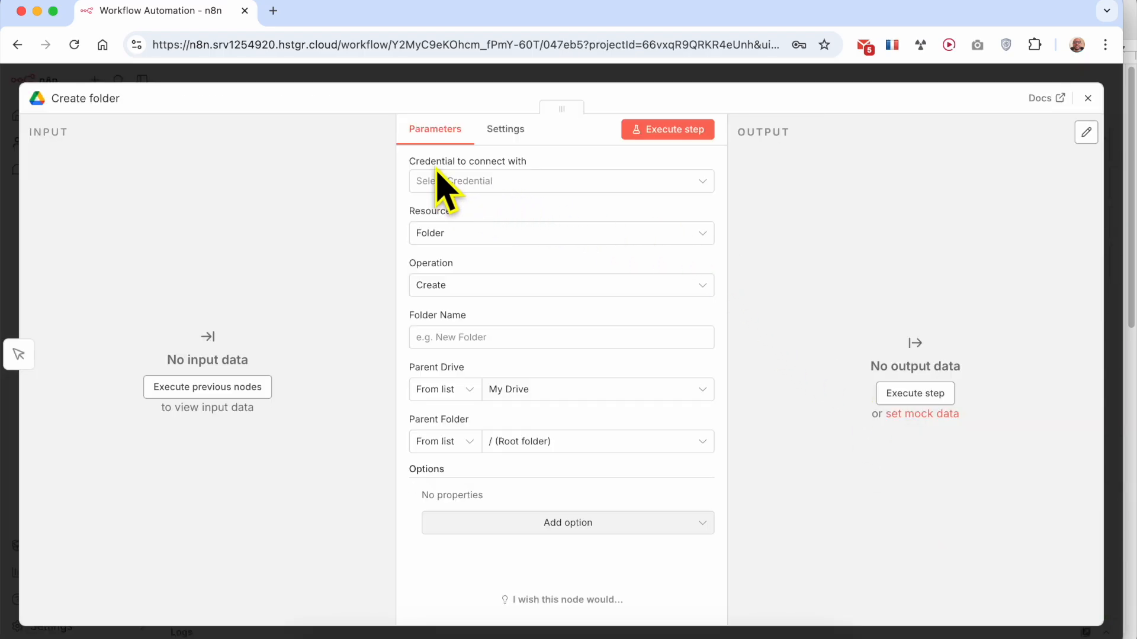
- Start a new Google Drive credential from the Create folder node and look over its connection fields
left_click(506, 181)
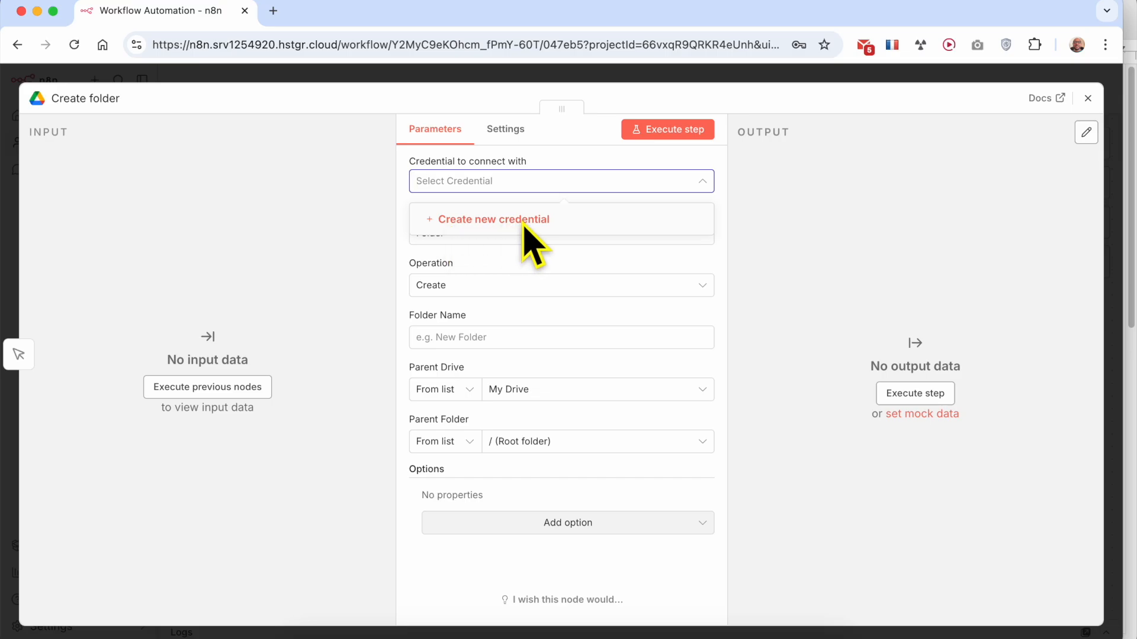
left_click(524, 220)
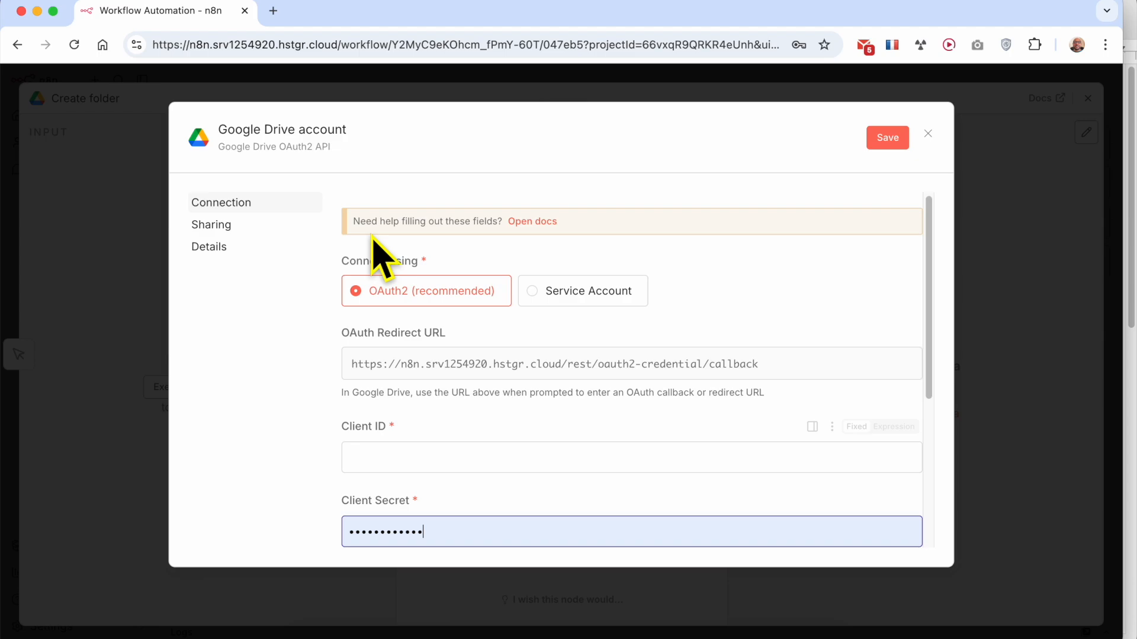
scroll(560, 419, "down", 2)
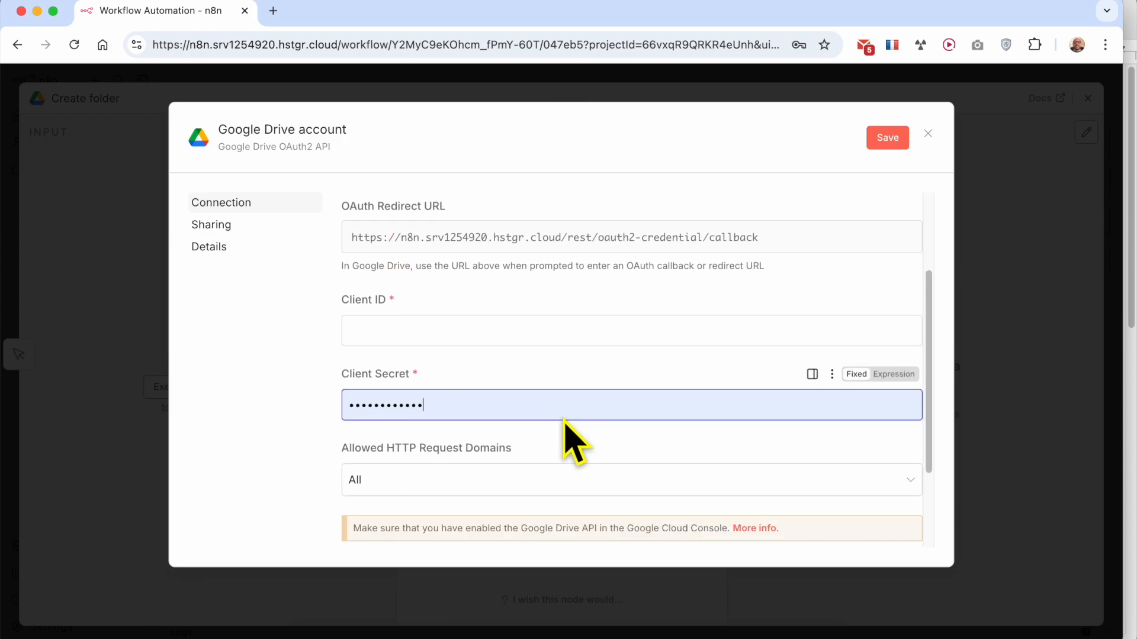
scroll(564, 422, "up", 2)
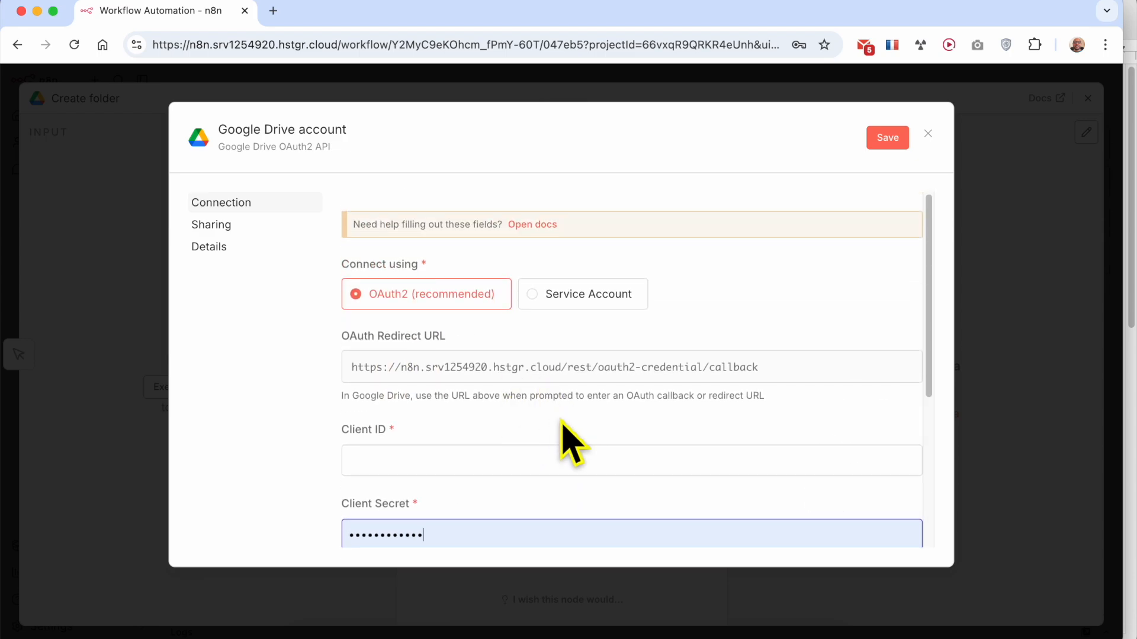
- Switch to the TextEdit notes and review Step #1 about starting a project in Google Cloud Console
left_click(399, 632)
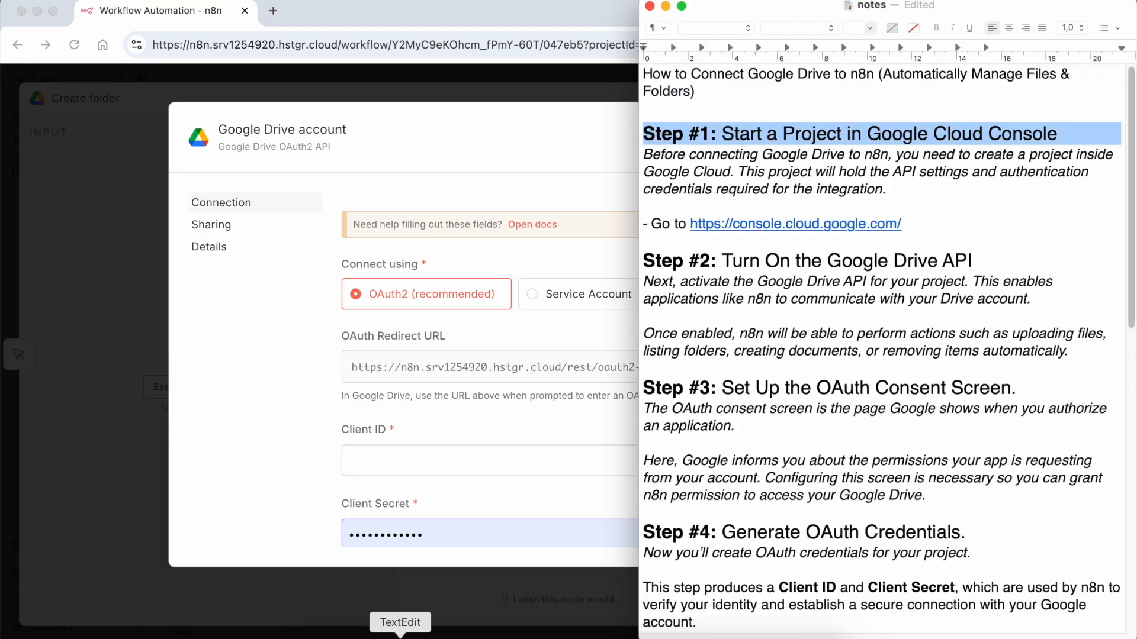
double_click(737, 131)
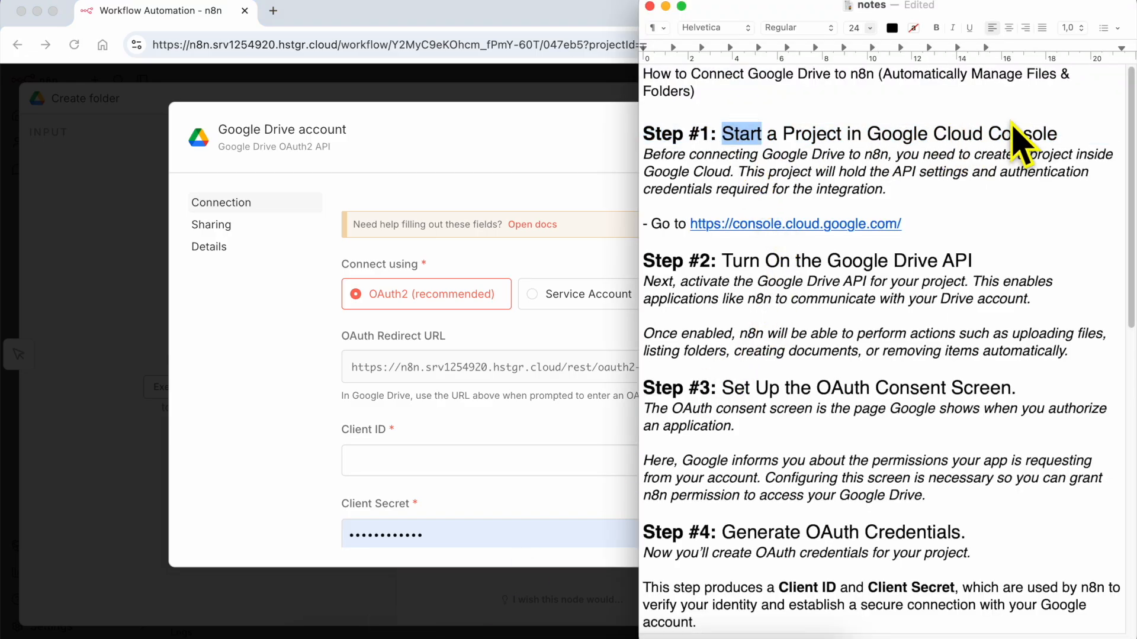
left_click(1054, 138, "shift")
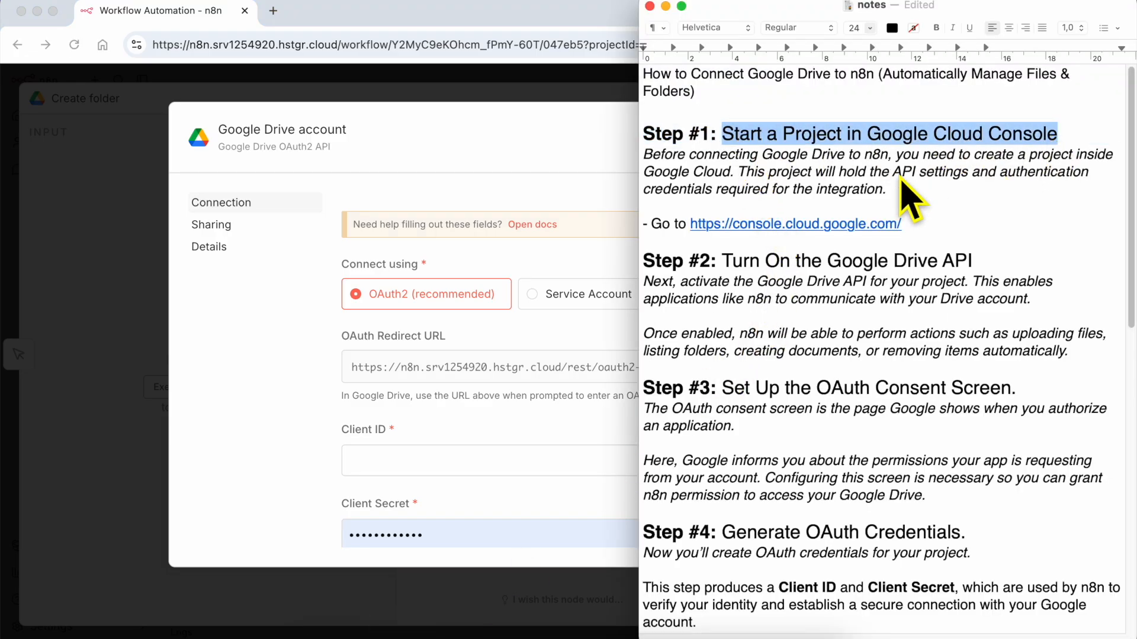
triple_click(751, 167)
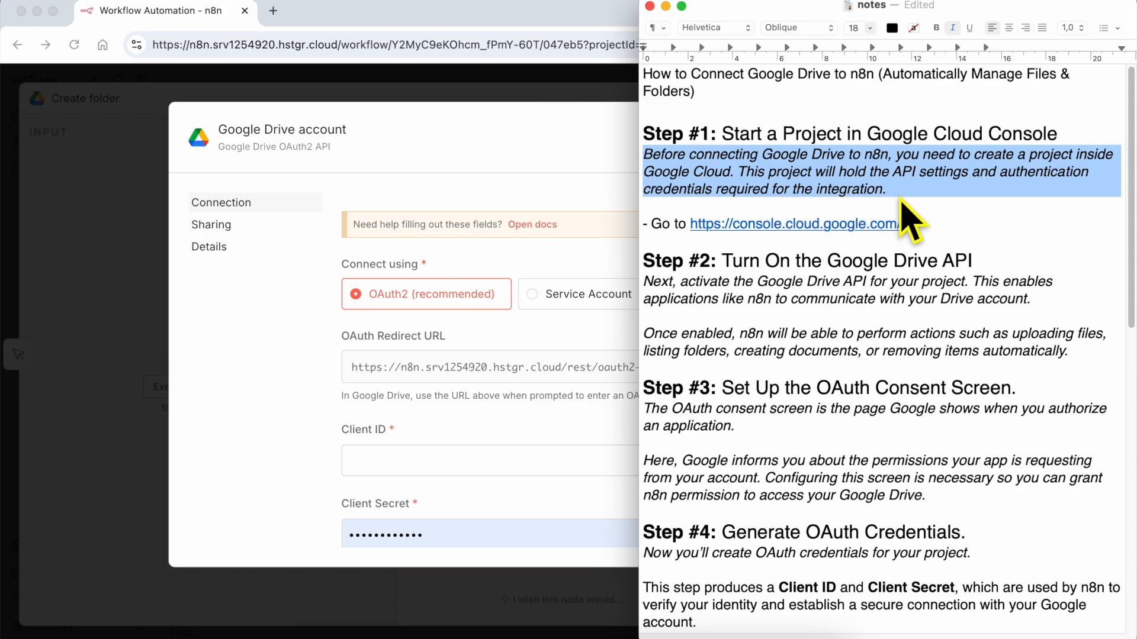
double_click(754, 136)
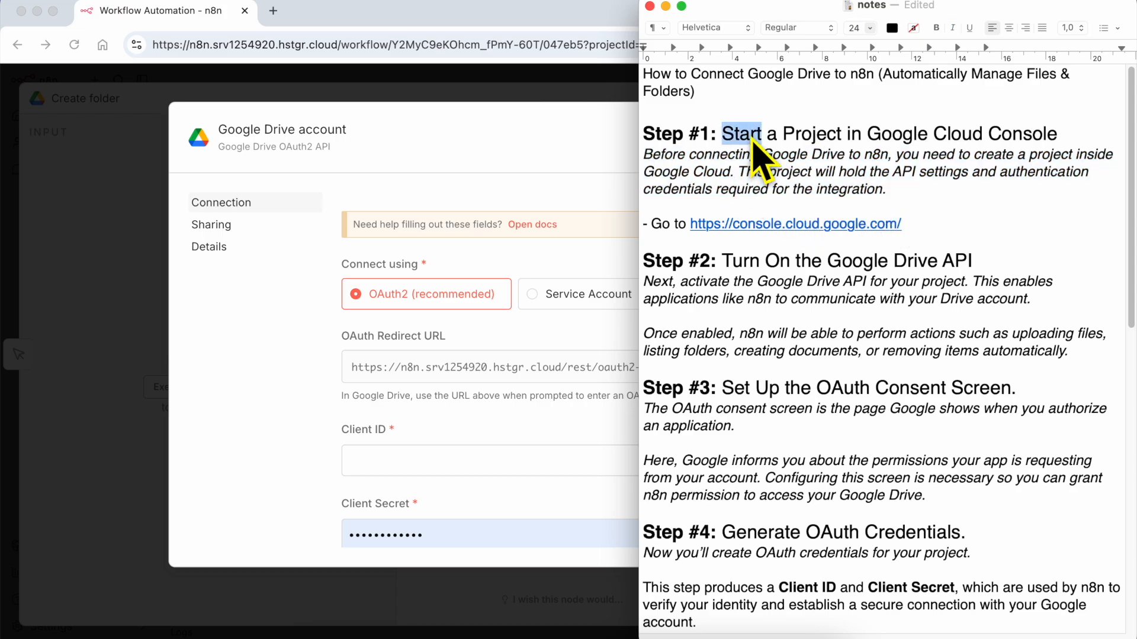
left_click(1013, 145, "shift")
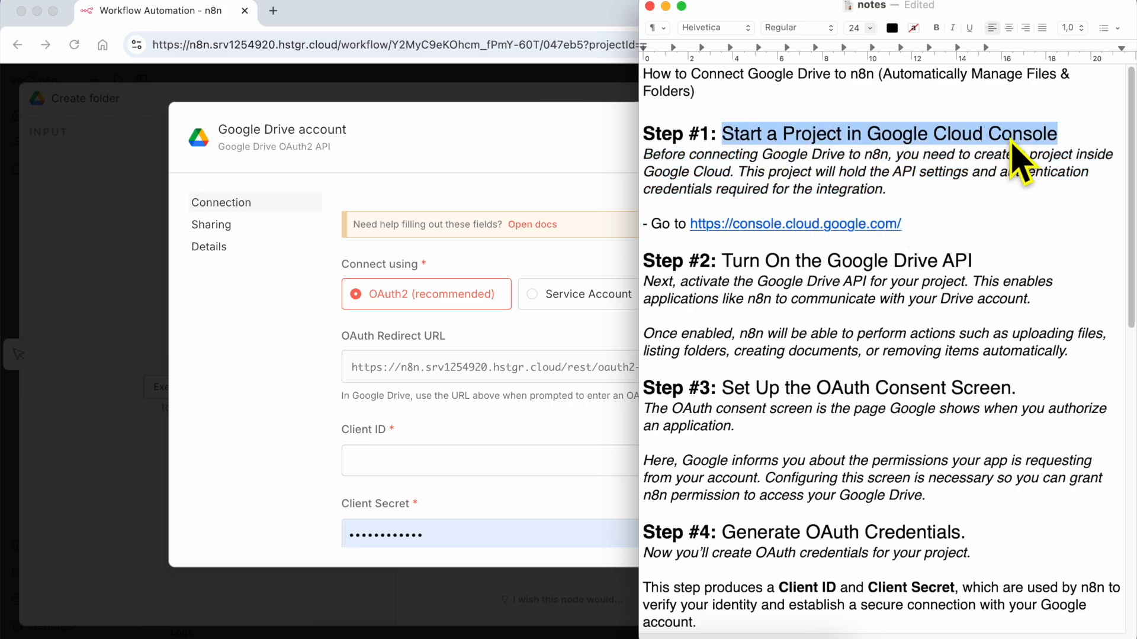
left_click(783, 230)
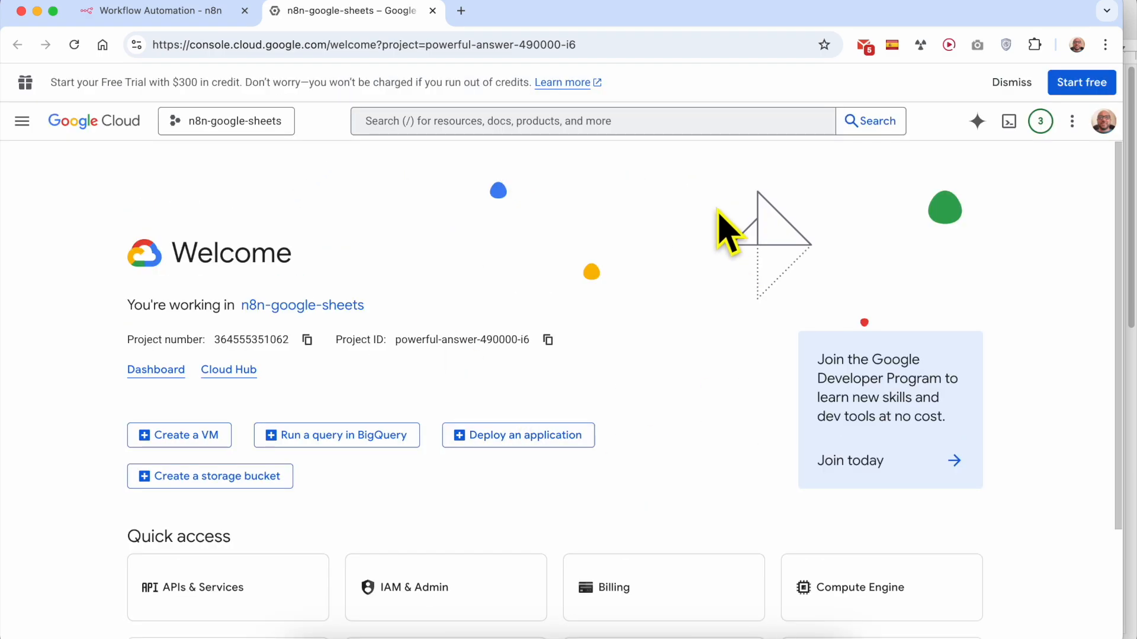
left_click(1011, 83)
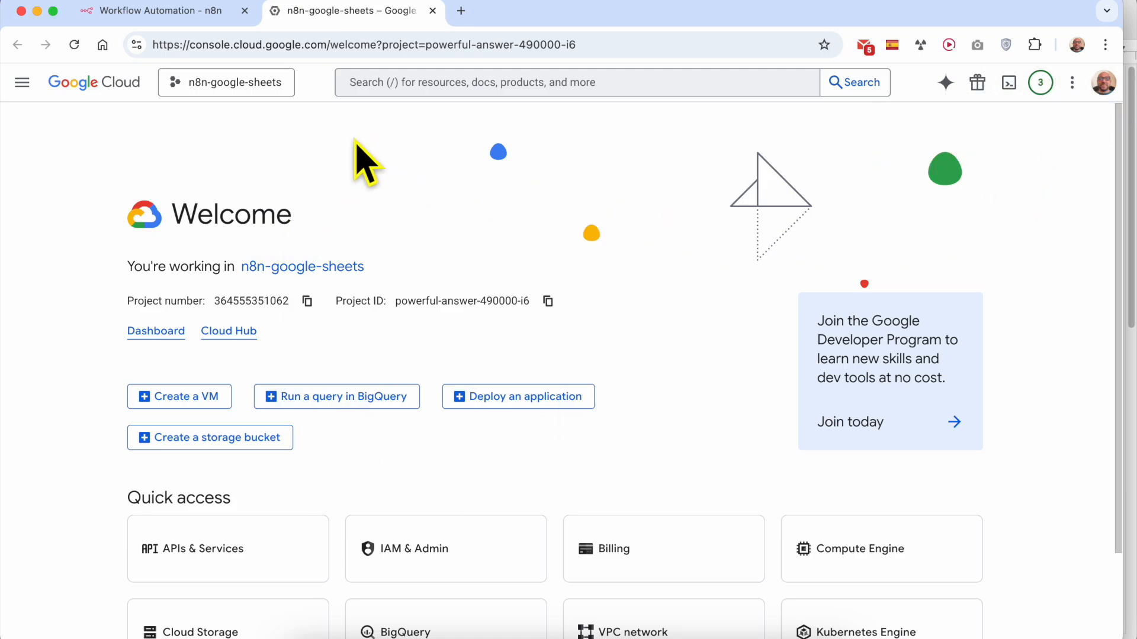
left_click(255, 89)
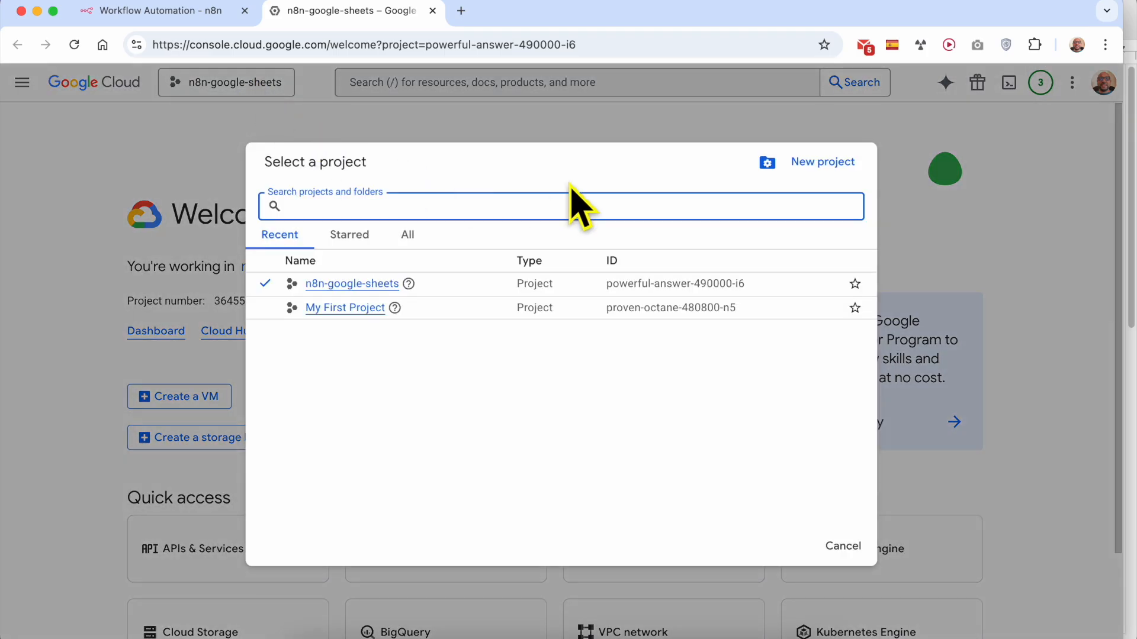
left_click(822, 163)
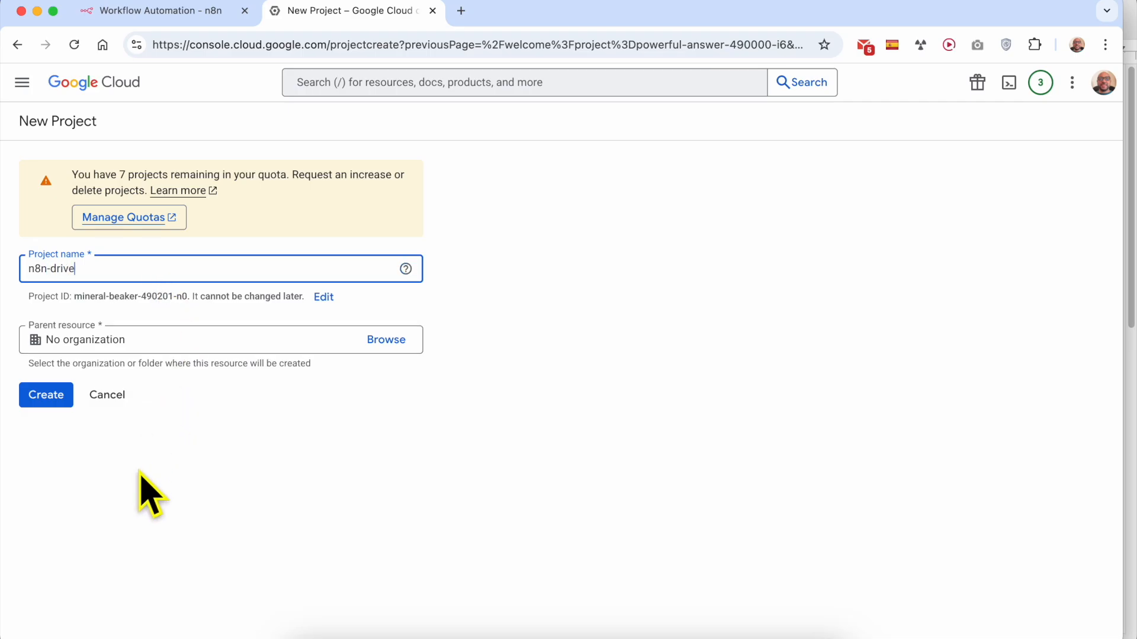
left_click(34, 397)
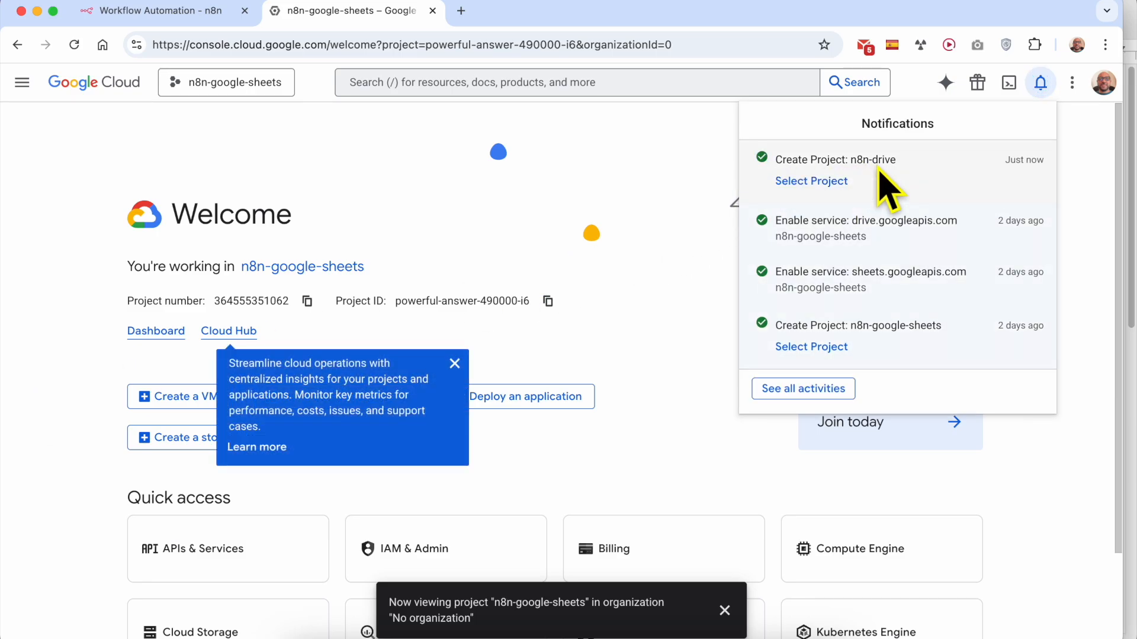
- Switch the active Google Cloud project to n8n-drive and dismiss the Cloud Hub tip and project notice
left_click(243, 88)
left_click(244, 86)
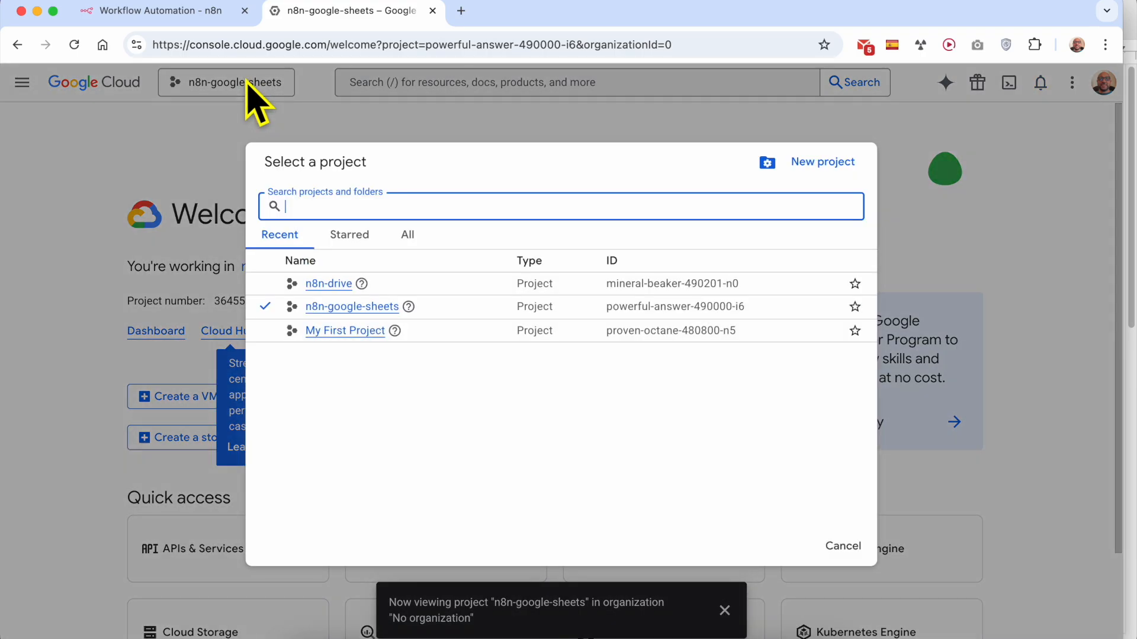
left_click(329, 284)
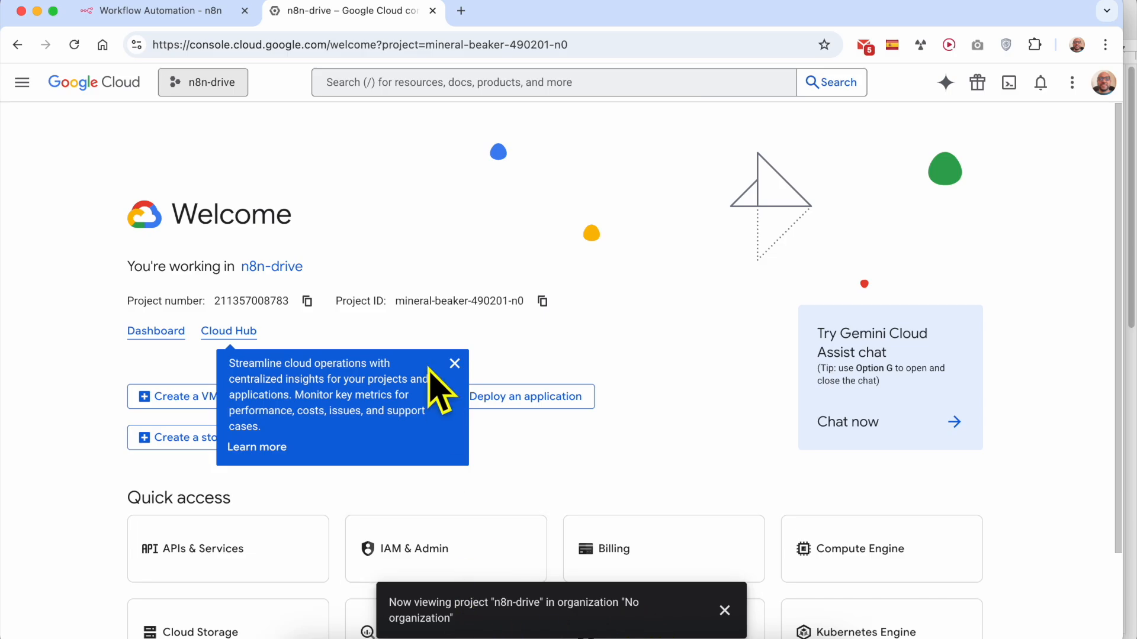
left_click(455, 363)
left_click(725, 610)
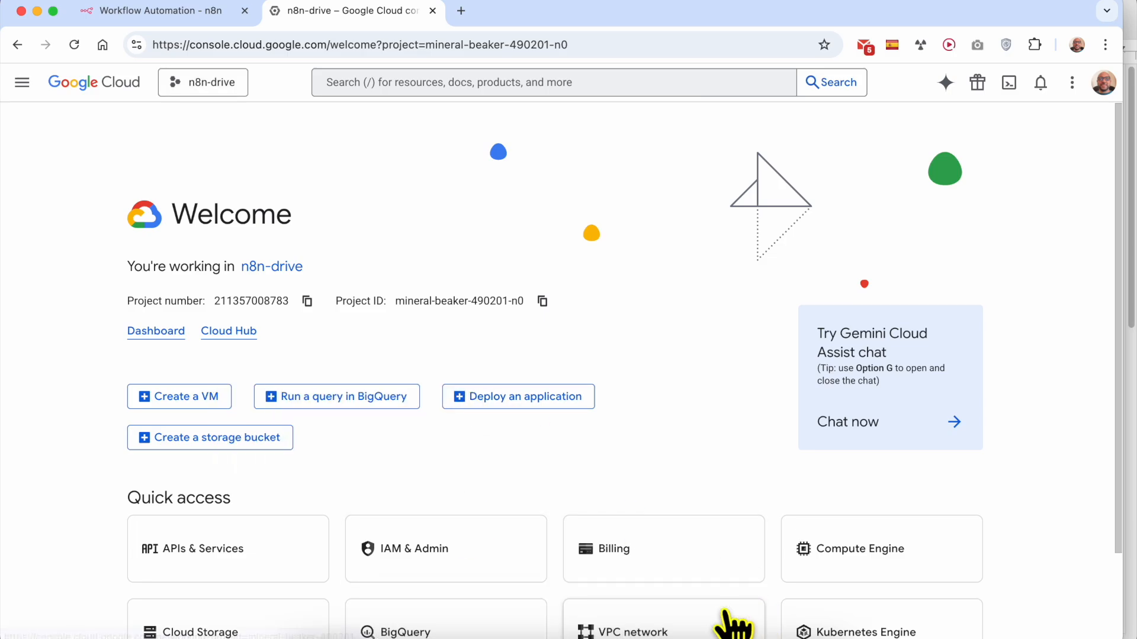
- Switch to the TextEdit notes and review Step #2 about turning on the Google Drive API
key("super+Tab")
triple_click(747, 267)
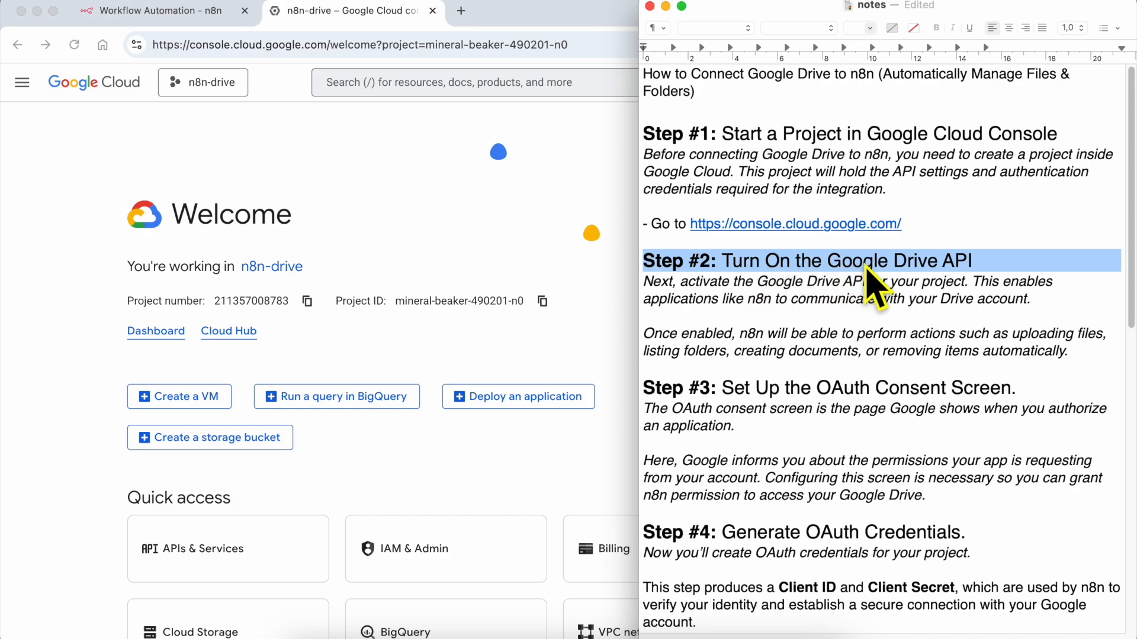
triple_click(713, 285)
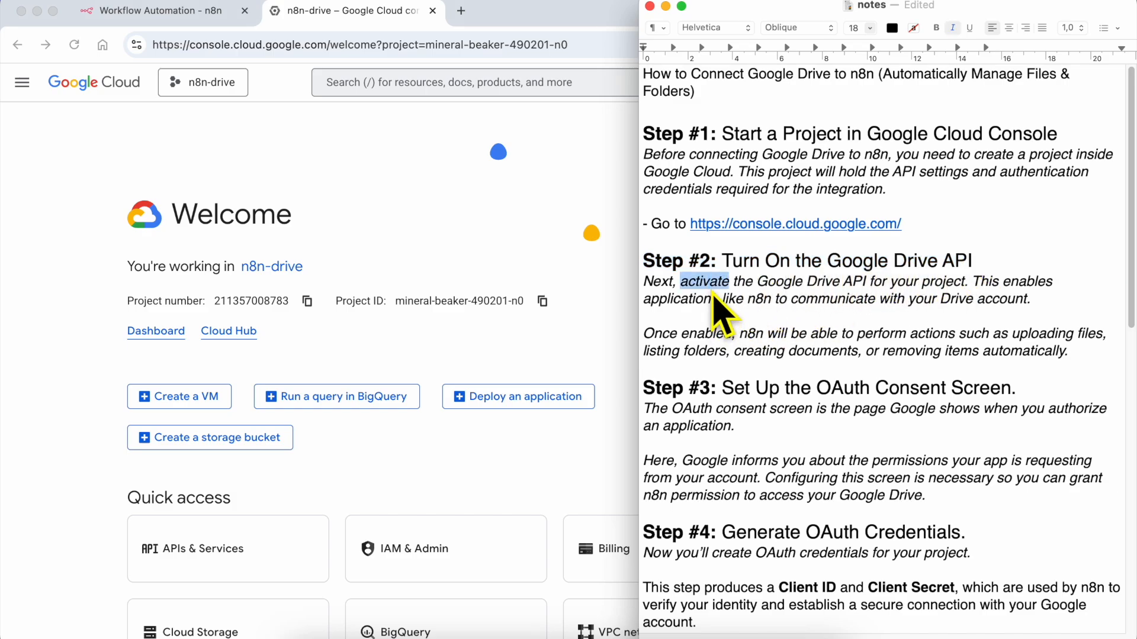
left_click(719, 341, "shift")
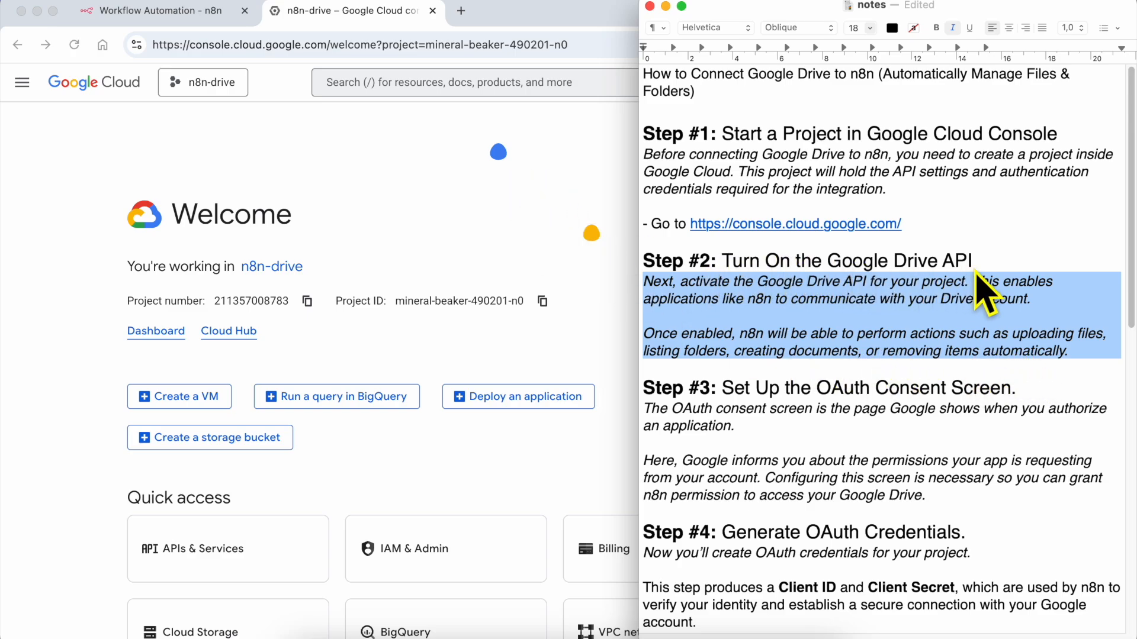
- Return to Google Cloud in the browser, open the API Library for the n8n-drive project, and dismiss the Gemini Cloud Assist tip
left_click(444, 233)
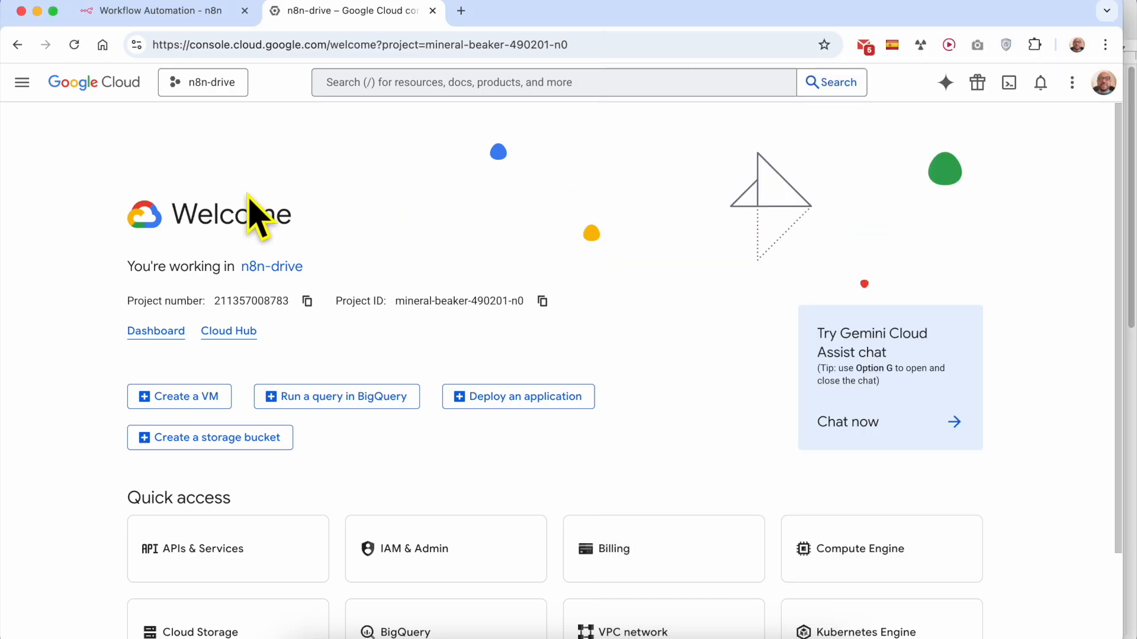
left_click(22, 84)
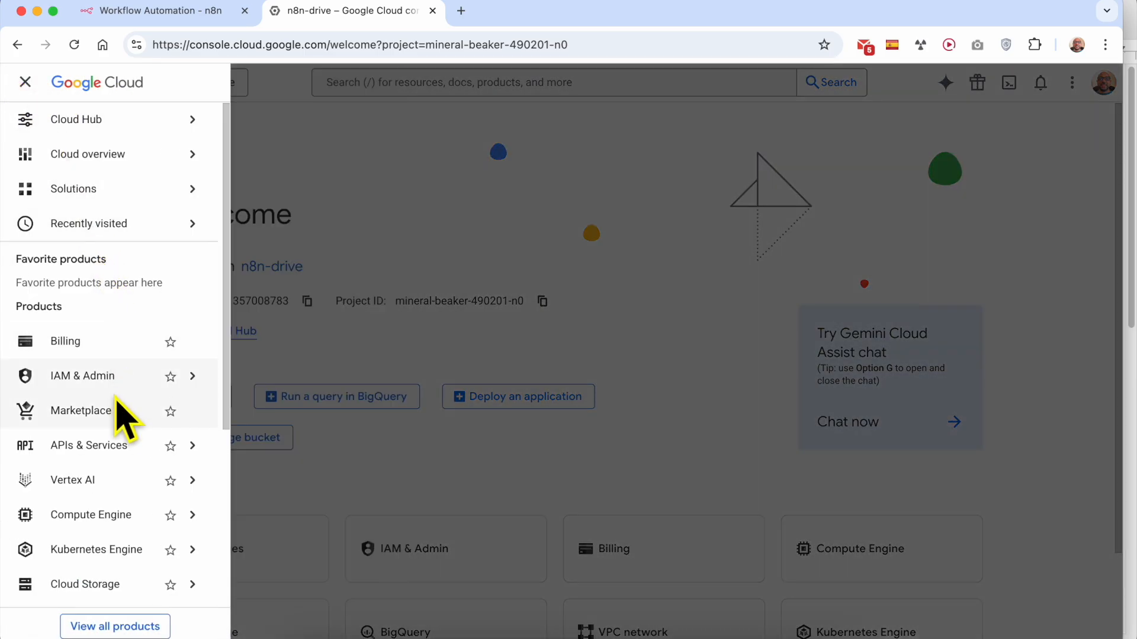
mouse_move(89, 447)
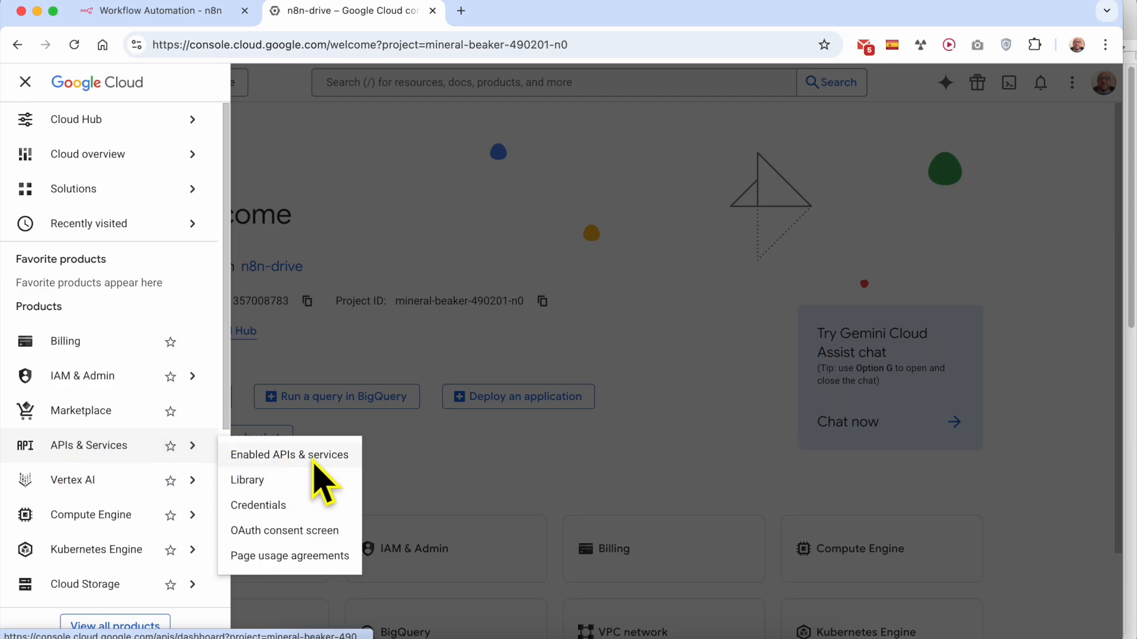
left_click(335, 459)
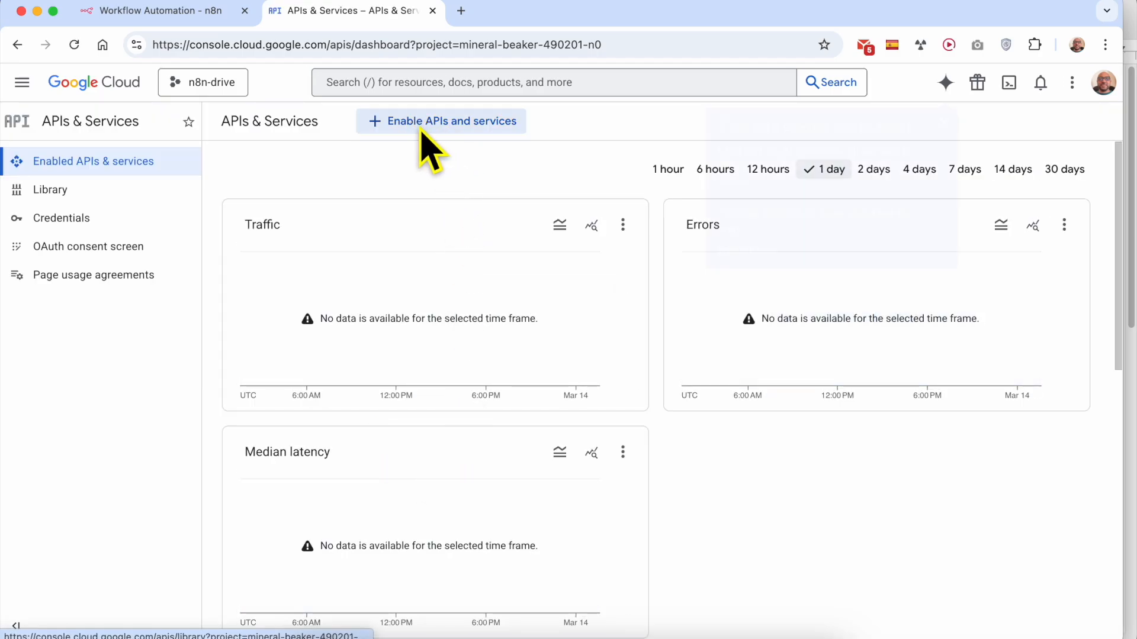
left_click(483, 145)
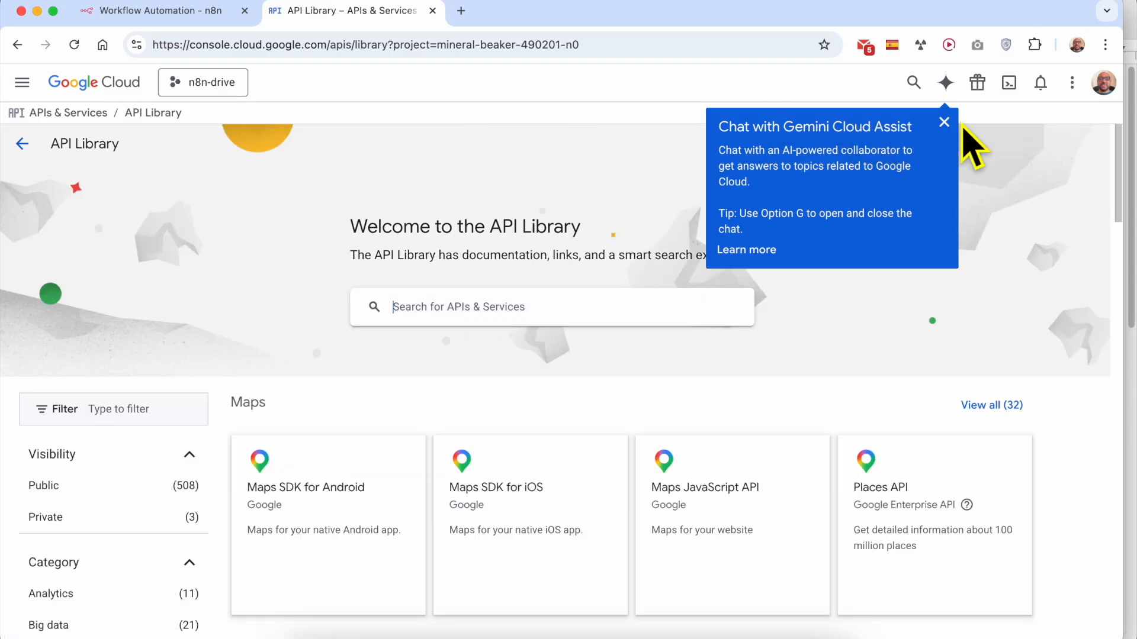
left_click(944, 122)
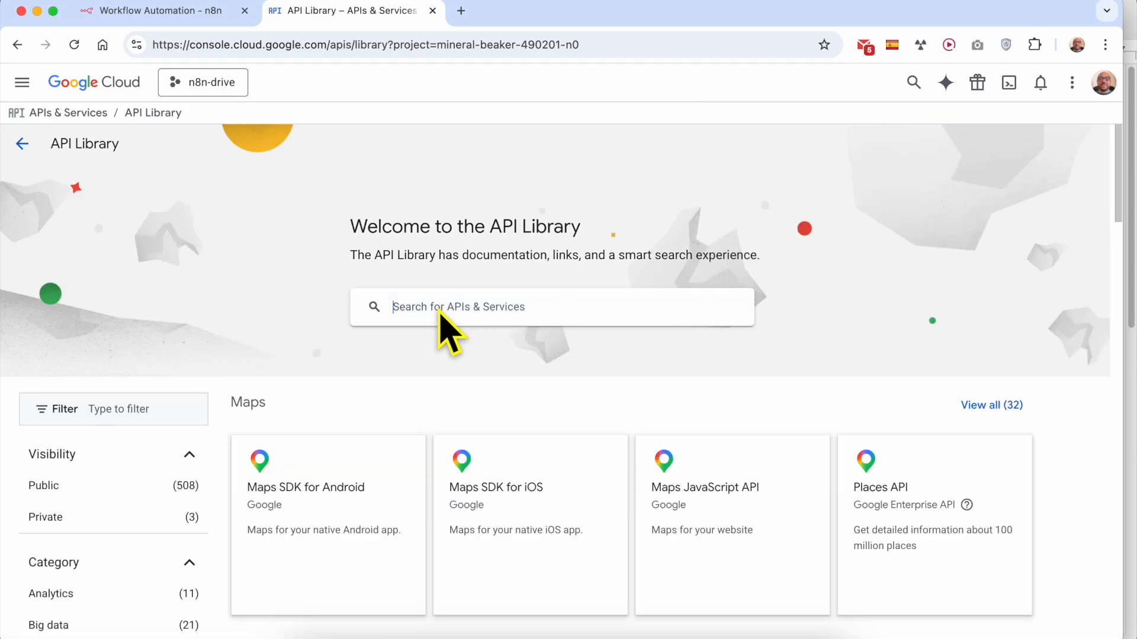
- Search the API Library for "google drive" and enable the Google Drive API for the project
type("google drive")
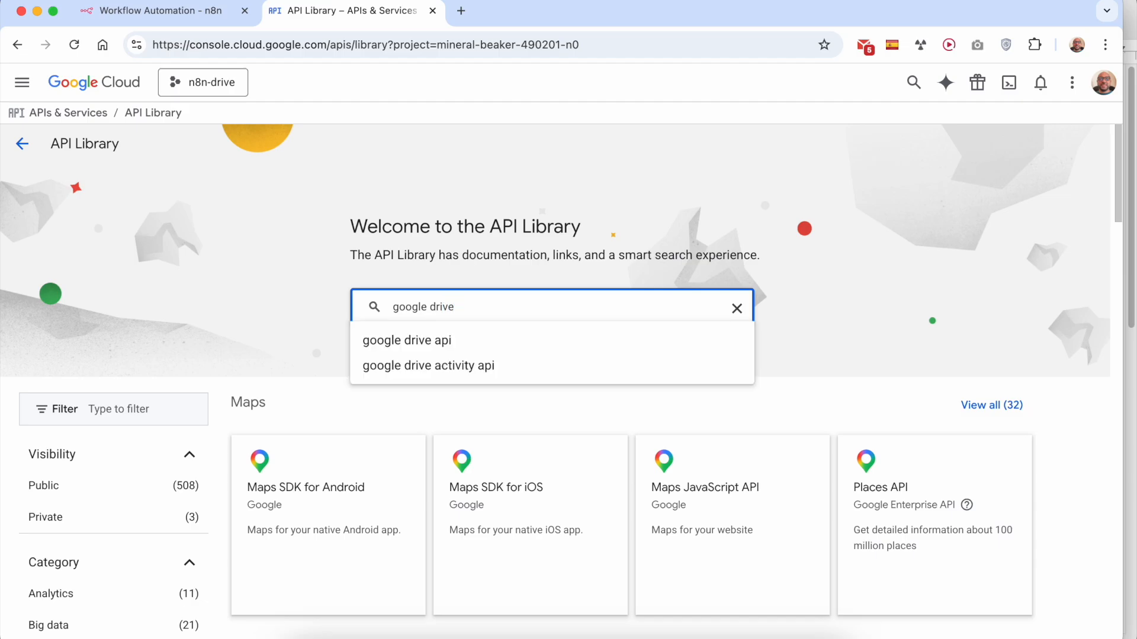
key("Return")
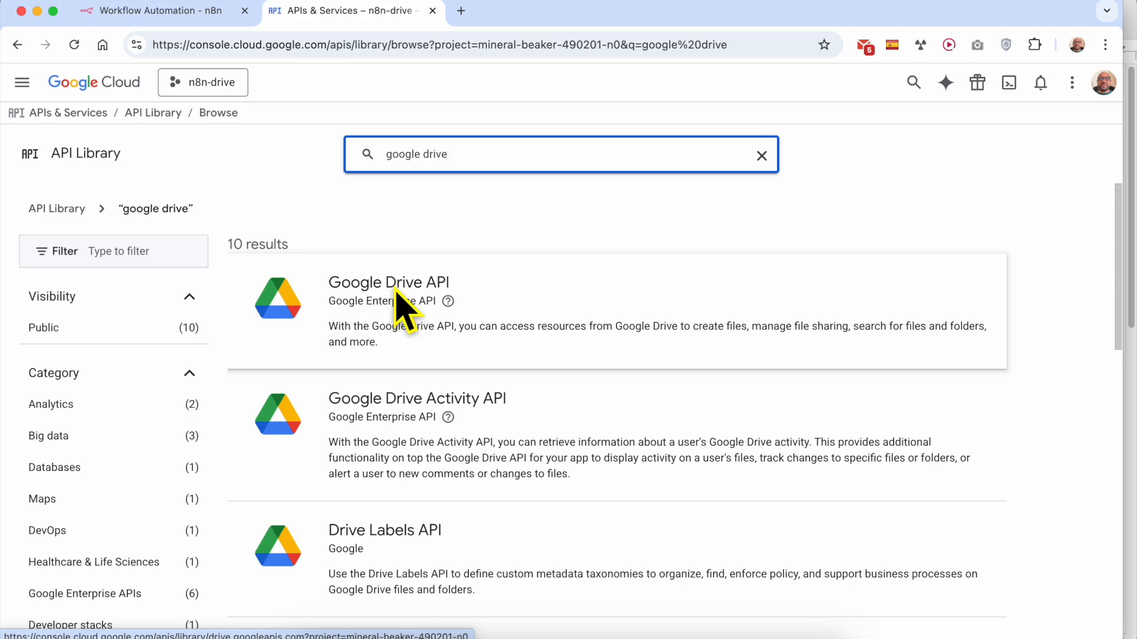
left_click(401, 306)
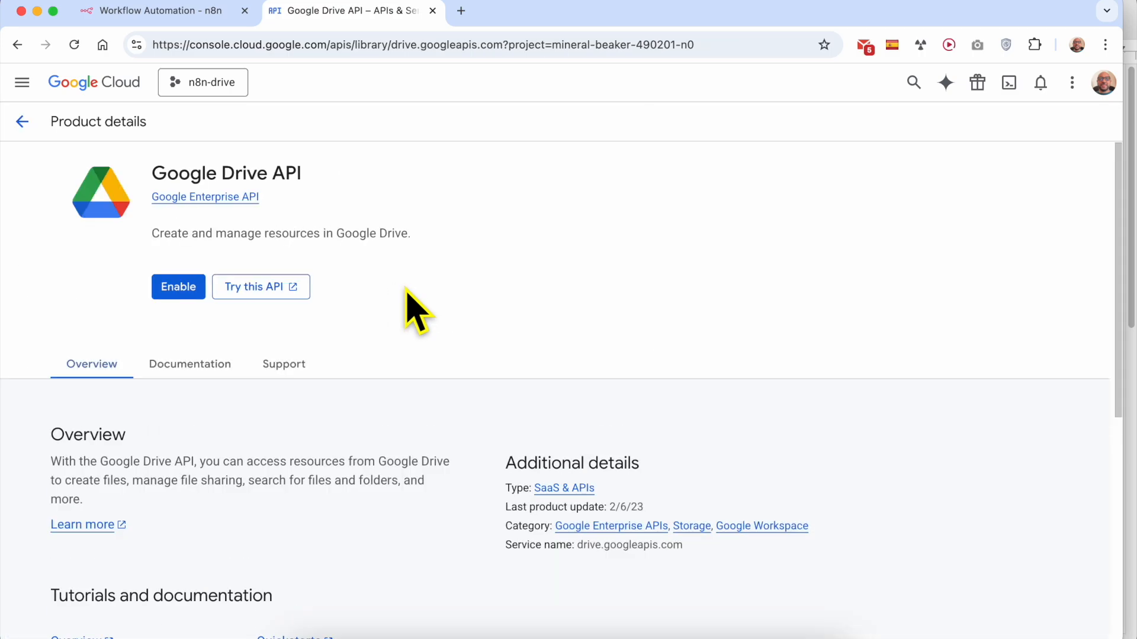
left_click(176, 289)
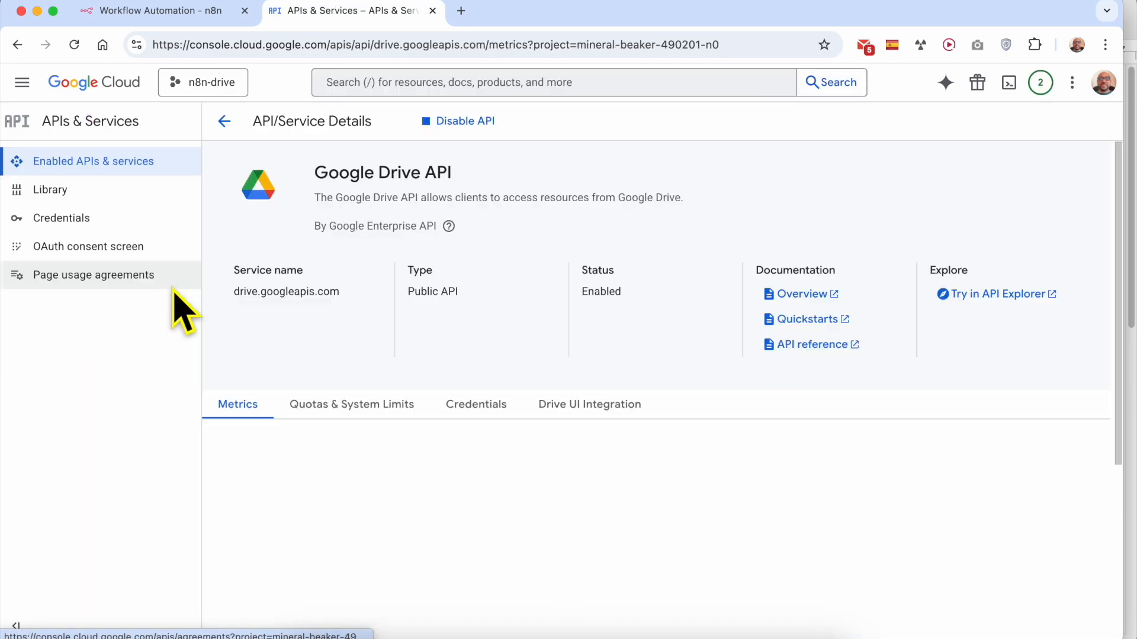
triple_click(392, 234)
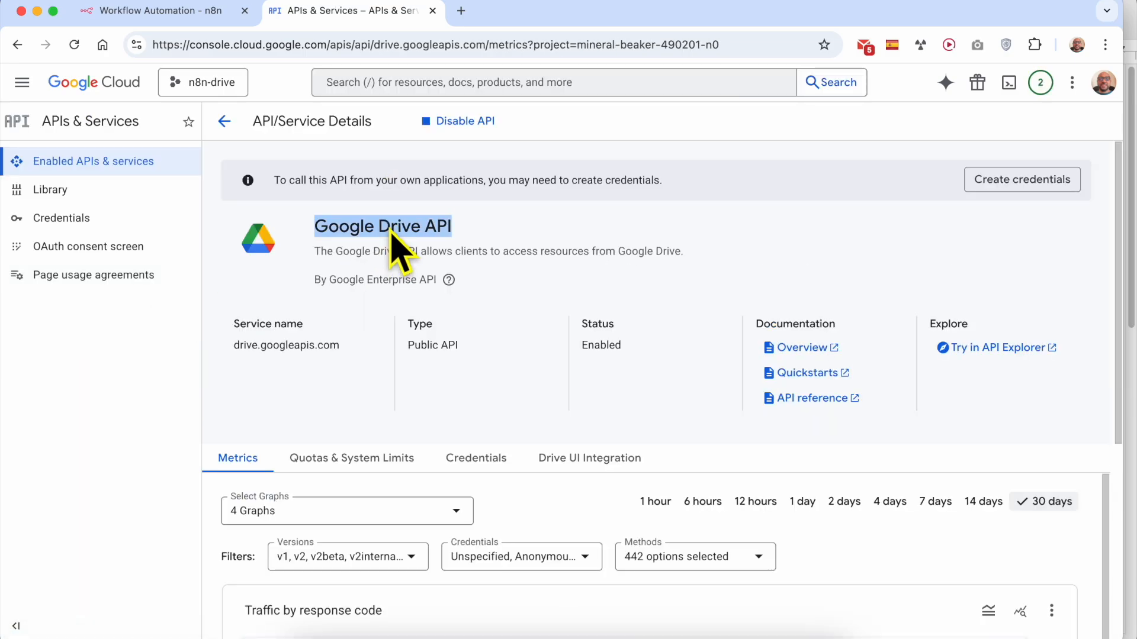
- Switch to the TextEdit notes and review Step #3 about setting up the OAuth consent screen
left_click(400, 631)
scroll(797, 391, "down", 4)
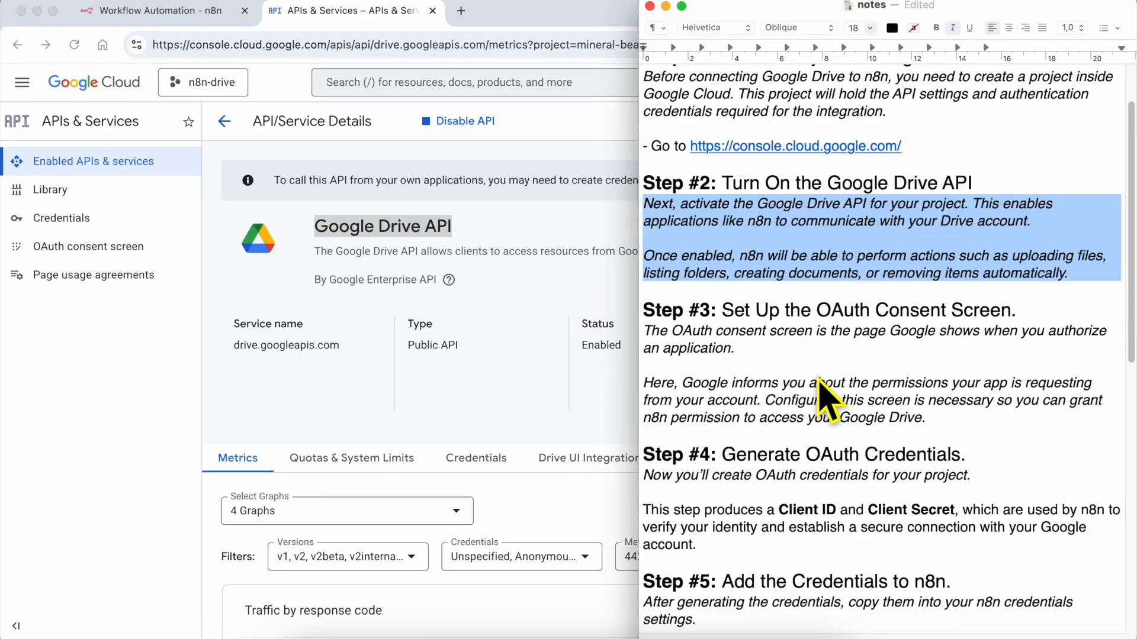
double_click(798, 270)
triple_click(798, 269)
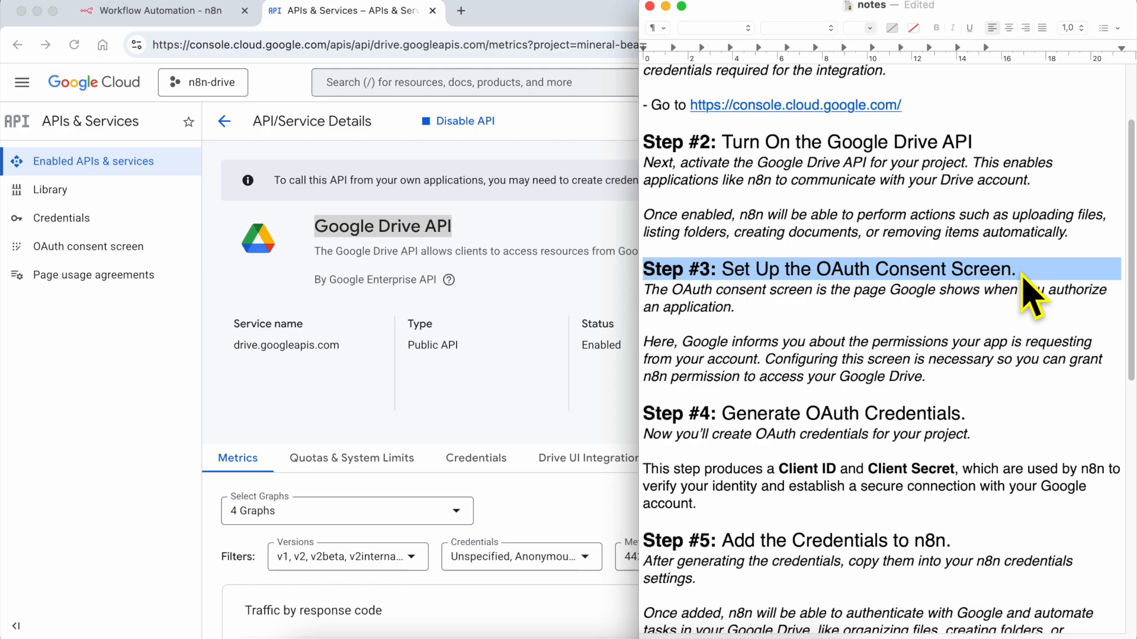
left_click(671, 294)
triple_click(671, 299)
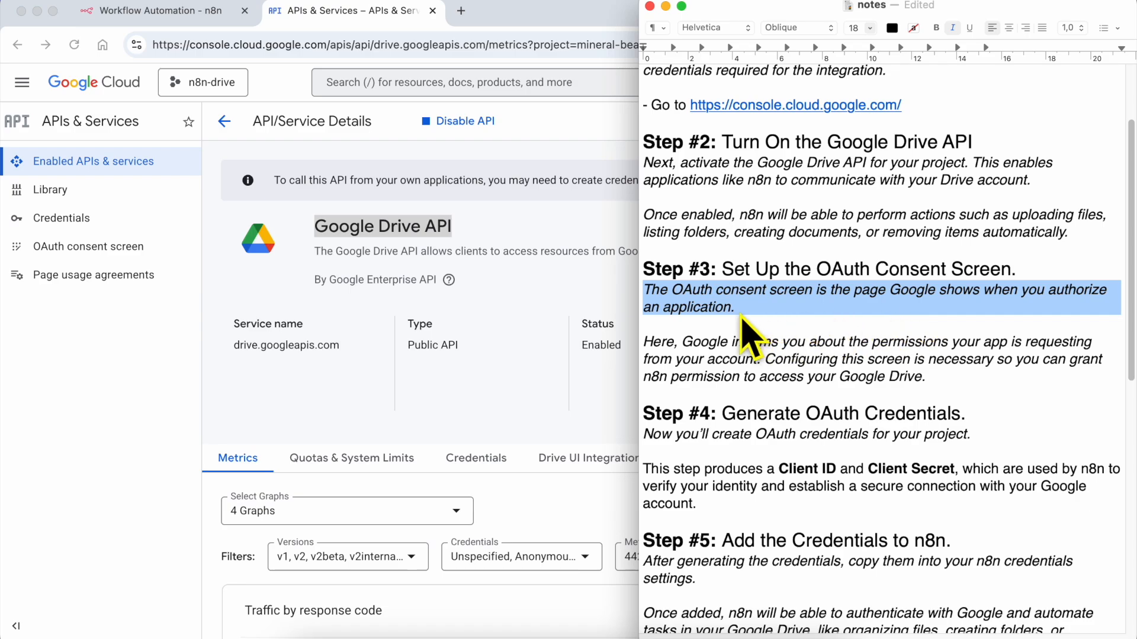
triple_click(691, 357)
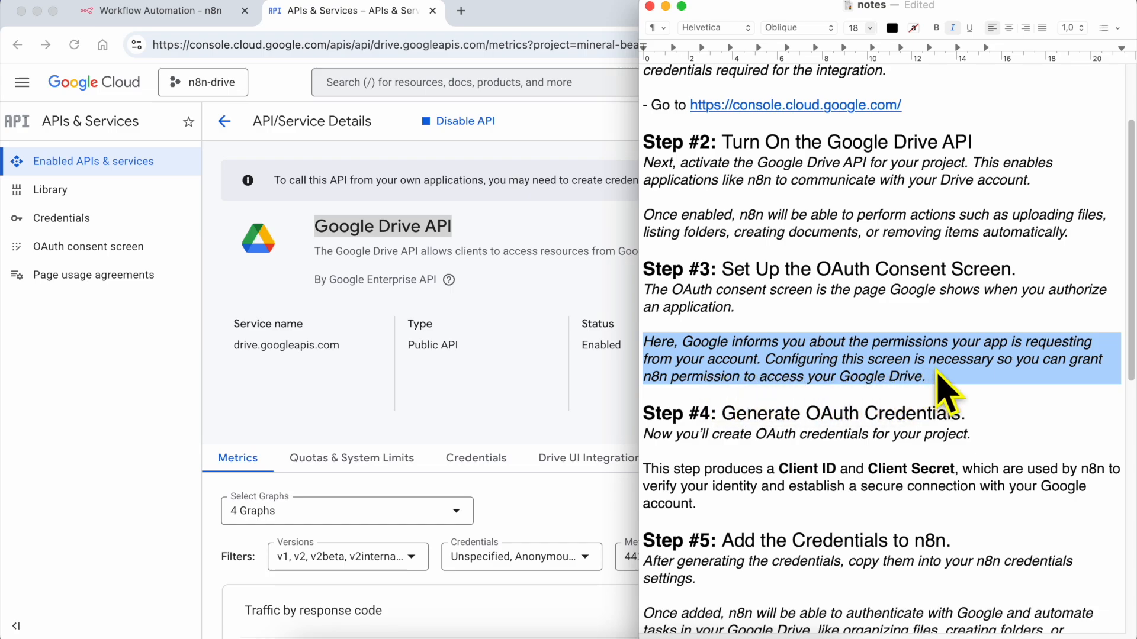
left_click_drag(723, 271, 1001, 283)
- Return to Google Cloud in the browser and start configuring the project's OAuth consent screen
left_click(158, 385)
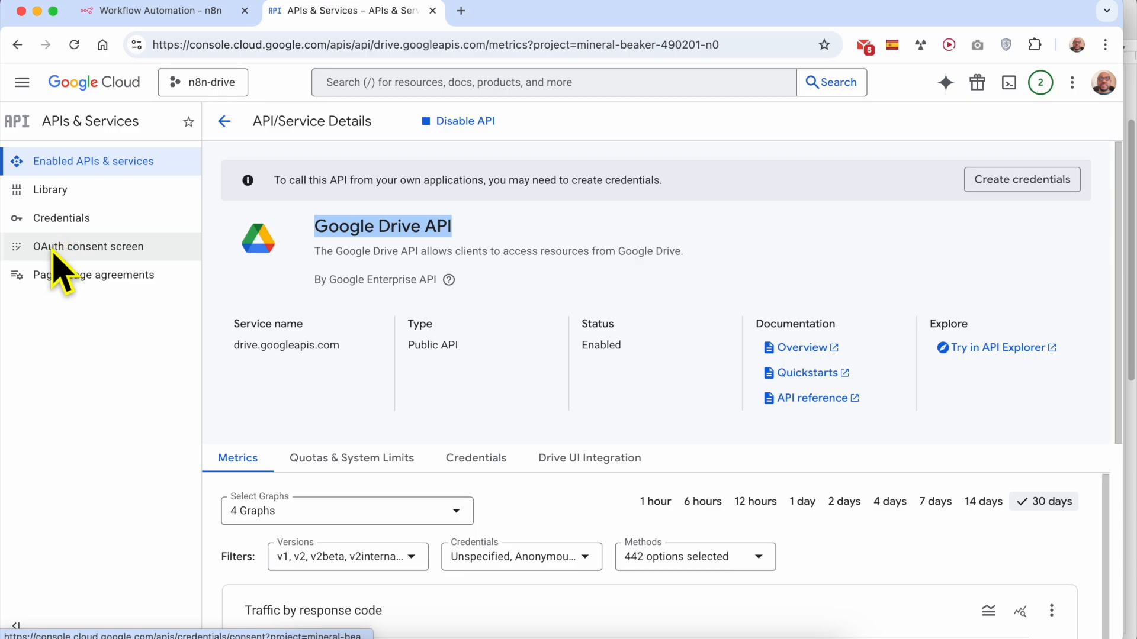
left_click(134, 247)
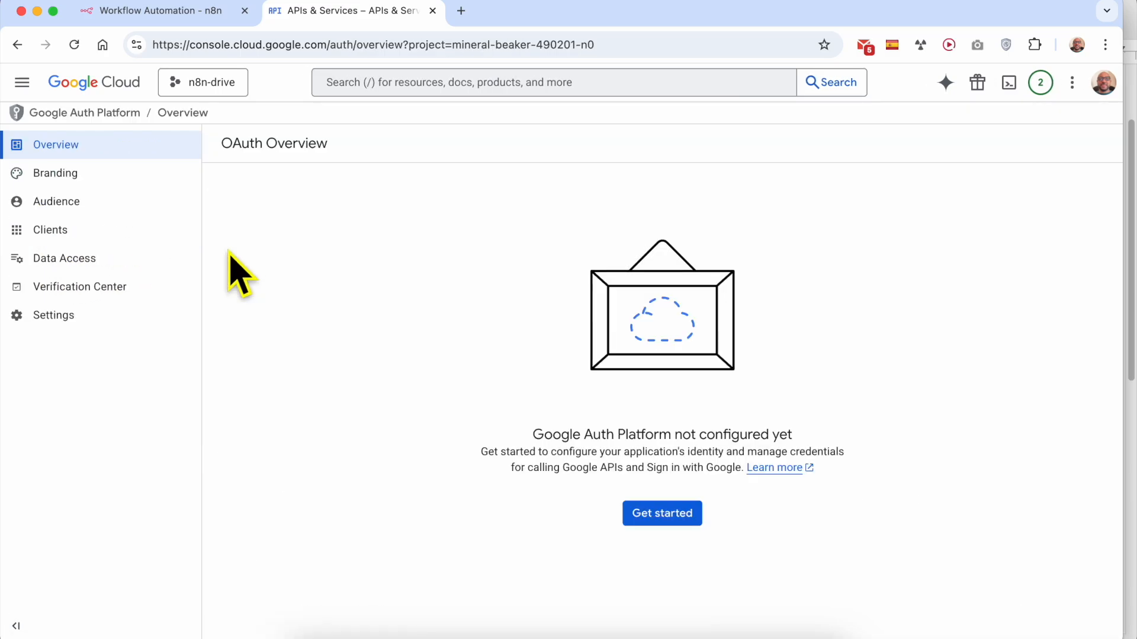
left_click(687, 516)
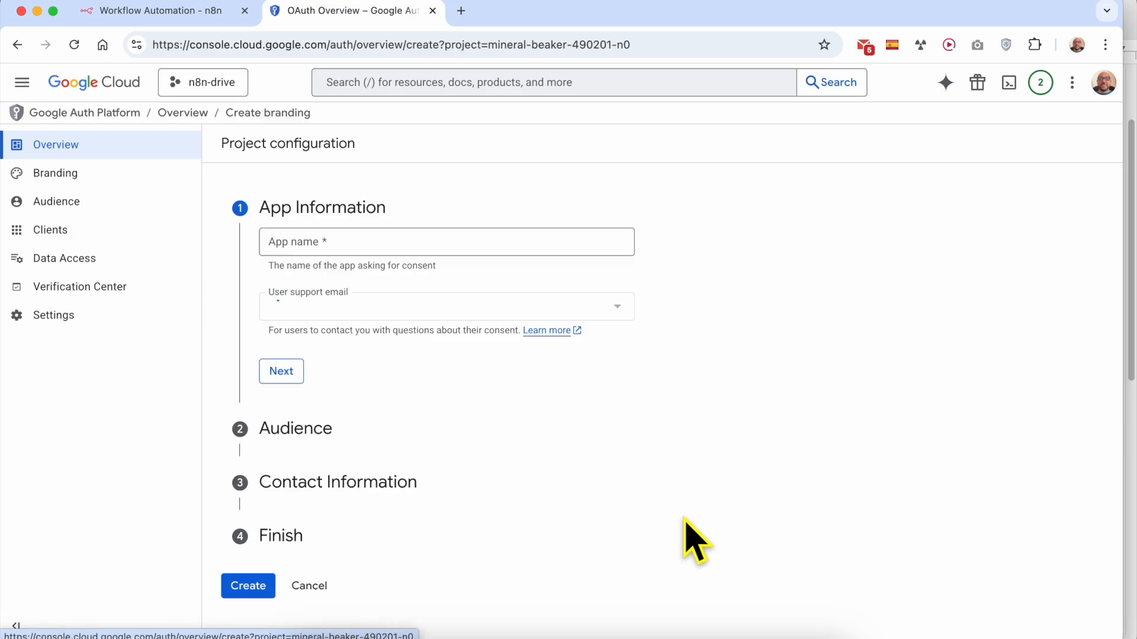
- Complete the app information with the app name n8n-drive and the account's support email, and set the audience to External
left_click(340, 254)
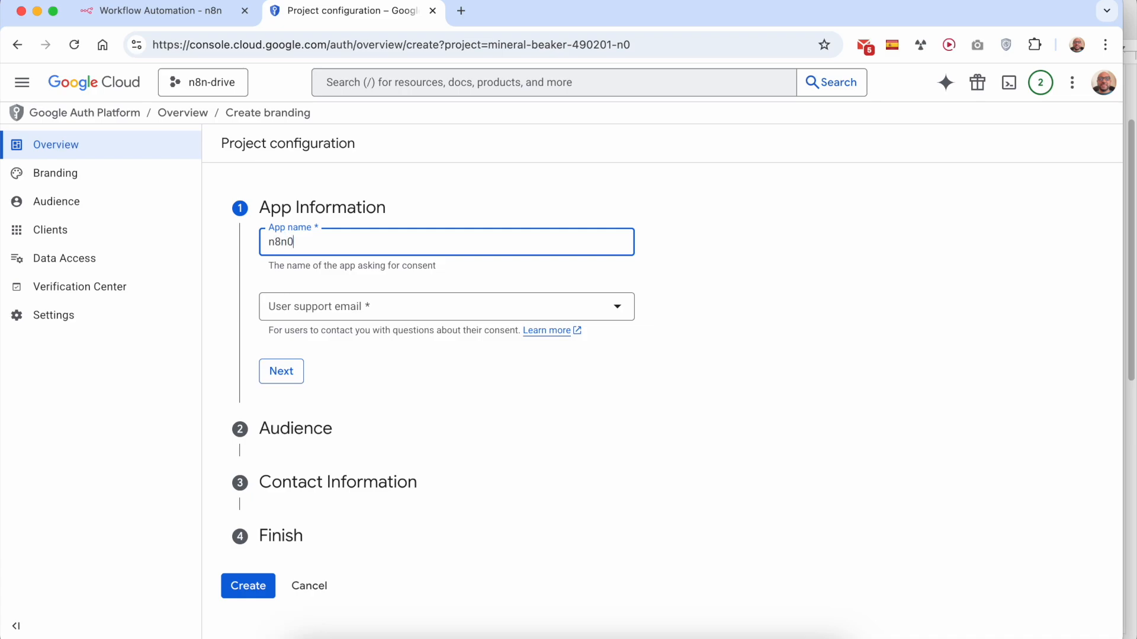
left_click(315, 308)
left_click(391, 319)
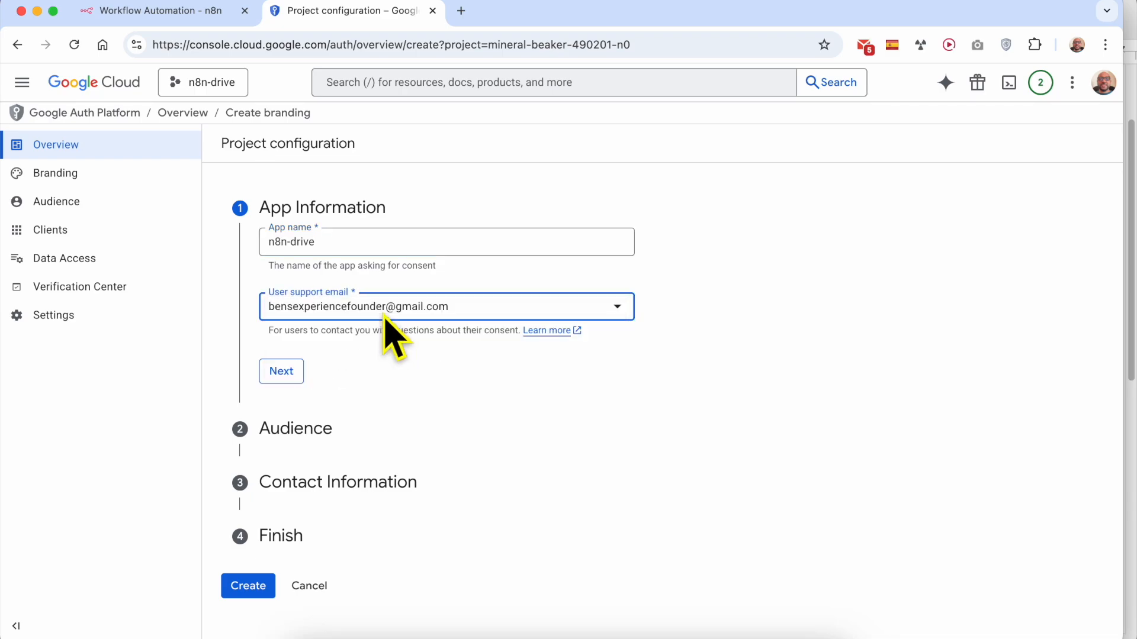
triple_click(276, 331)
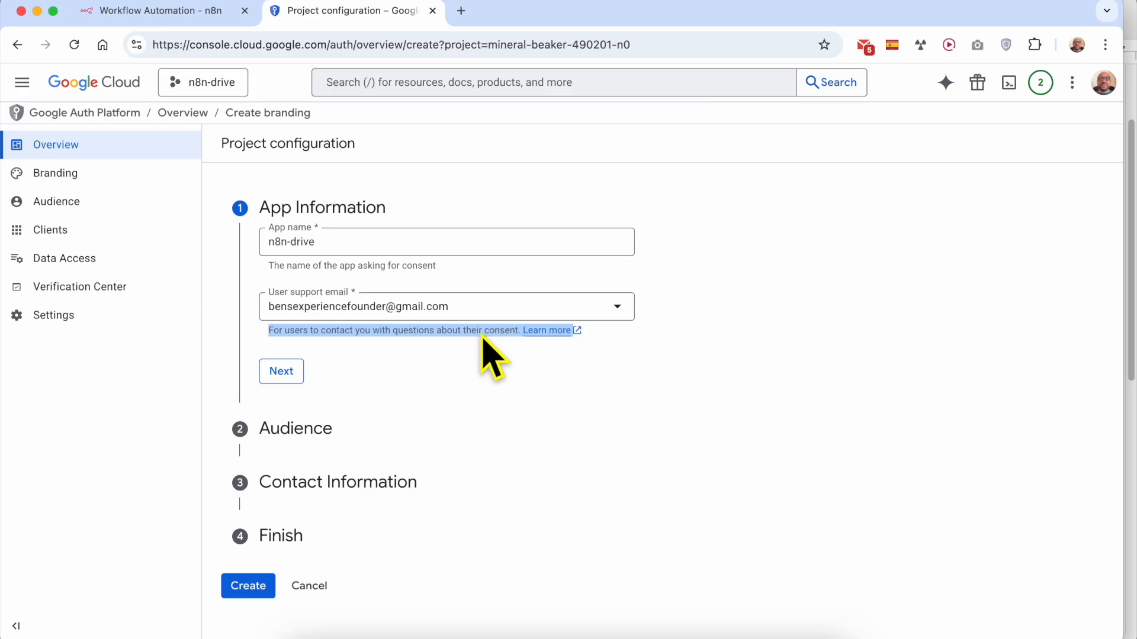
left_click(281, 373)
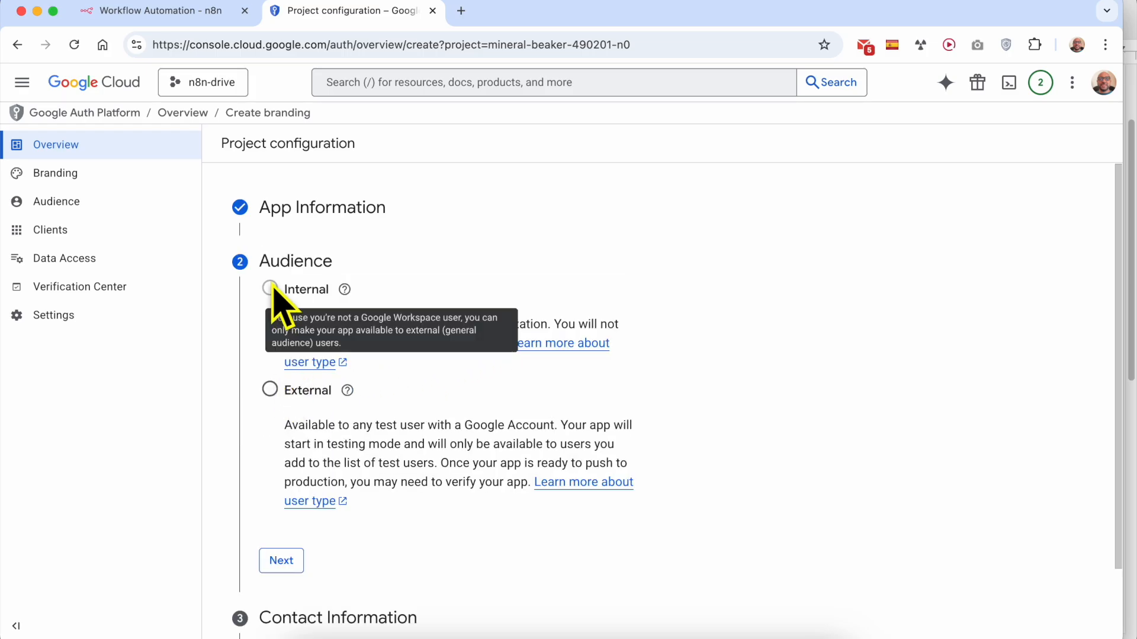
left_click(298, 392)
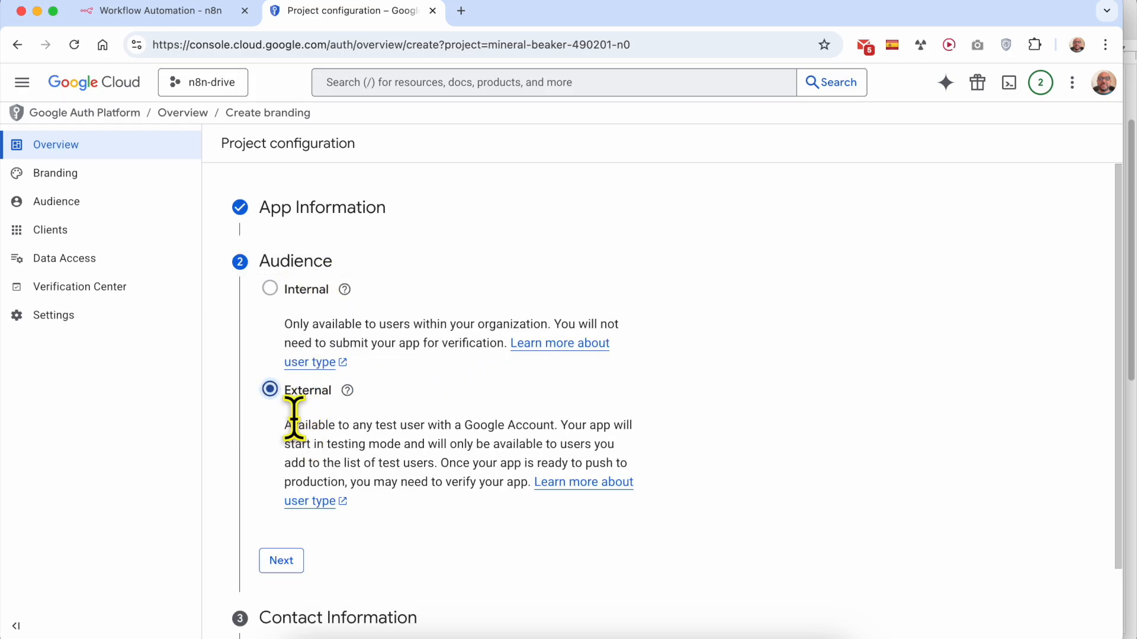
left_click(280, 561)
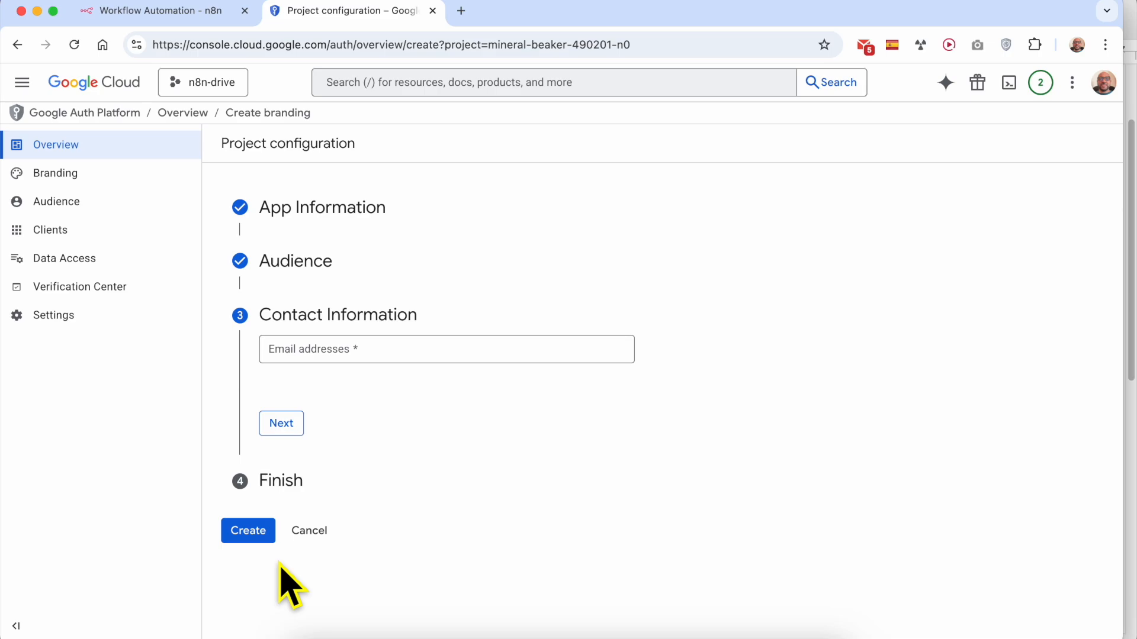
- Enter the contact e-mail address in the Contact Information section and proceed to the Finish section
left_click(308, 354)
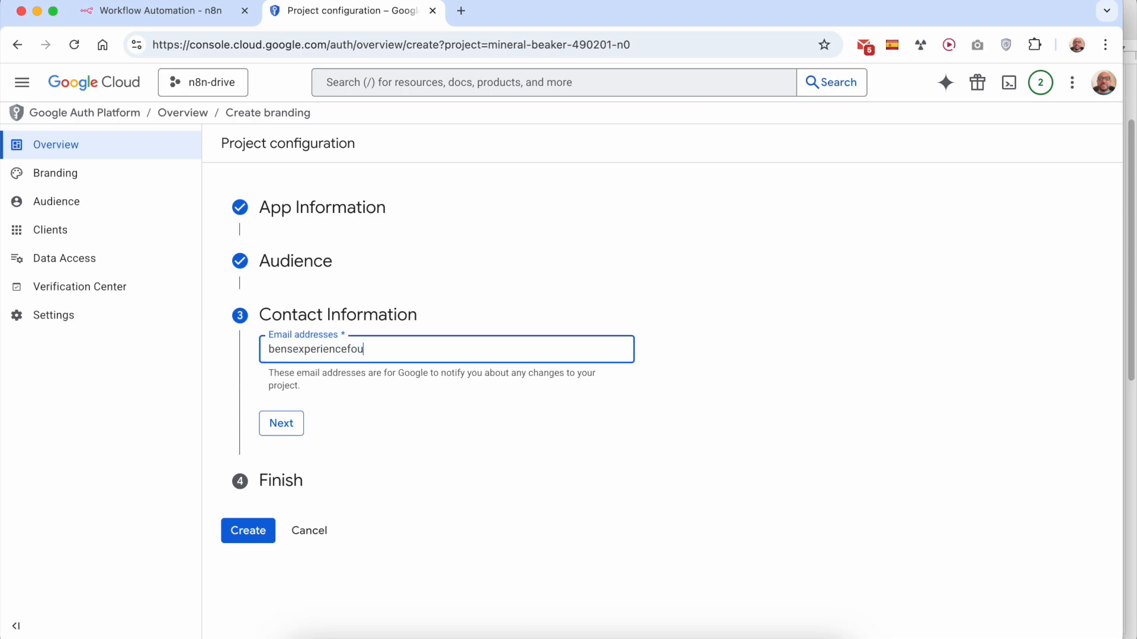
key("super+a")
type("be")
triple_click(373, 386)
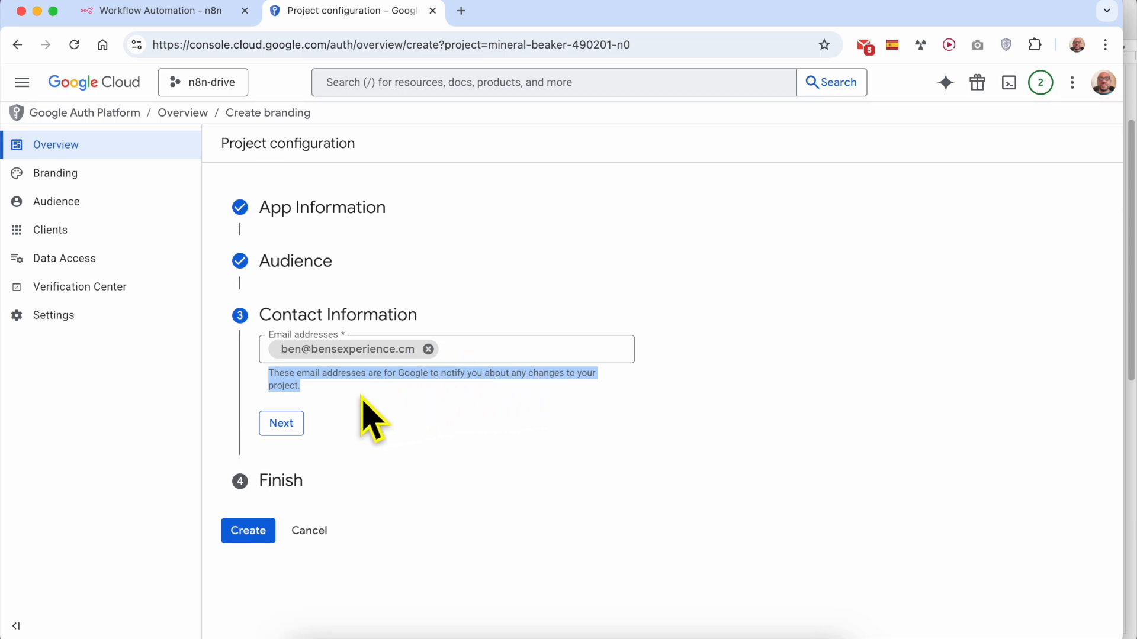
left_click(283, 425)
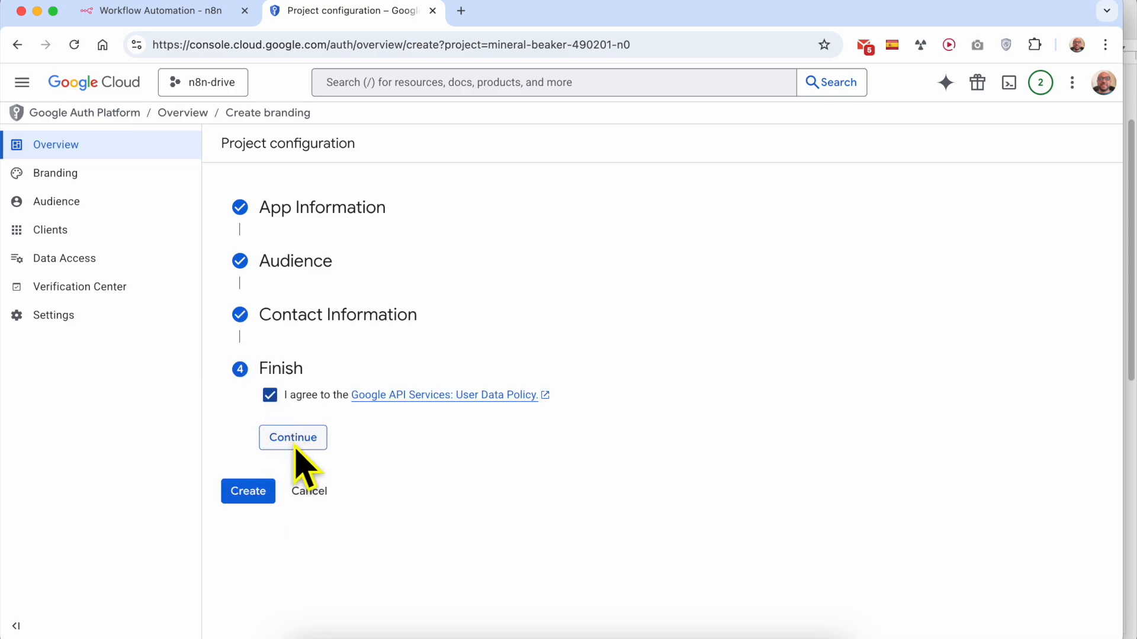
- Agree to the Google API Services User Data Policy, create the OAuth configuration, and dismiss the notification
left_click(297, 442)
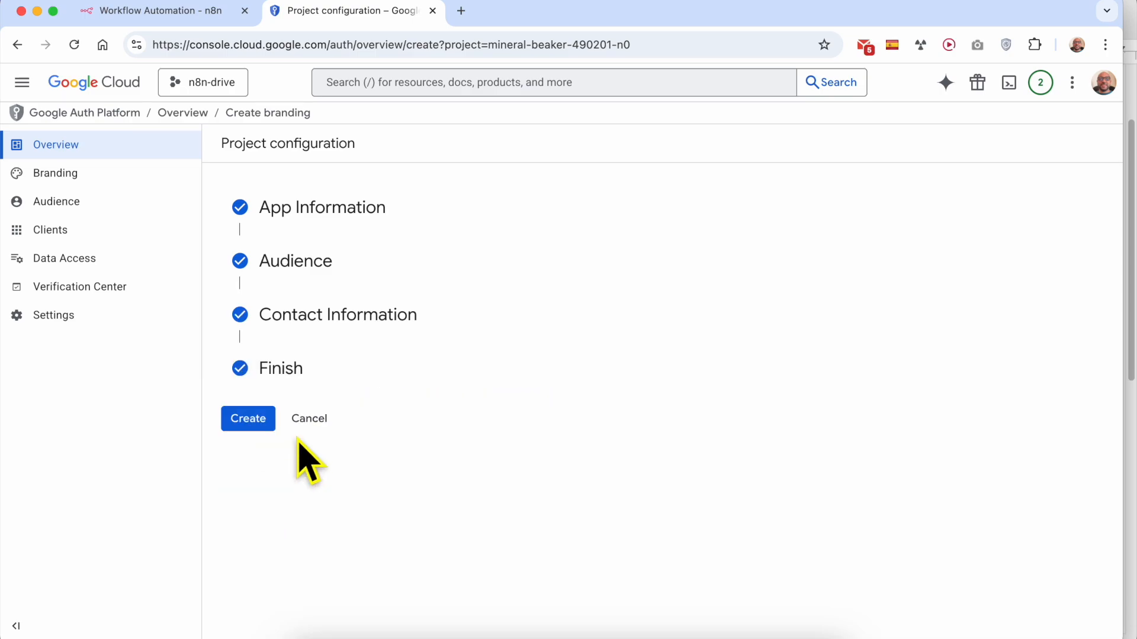
left_click(258, 426)
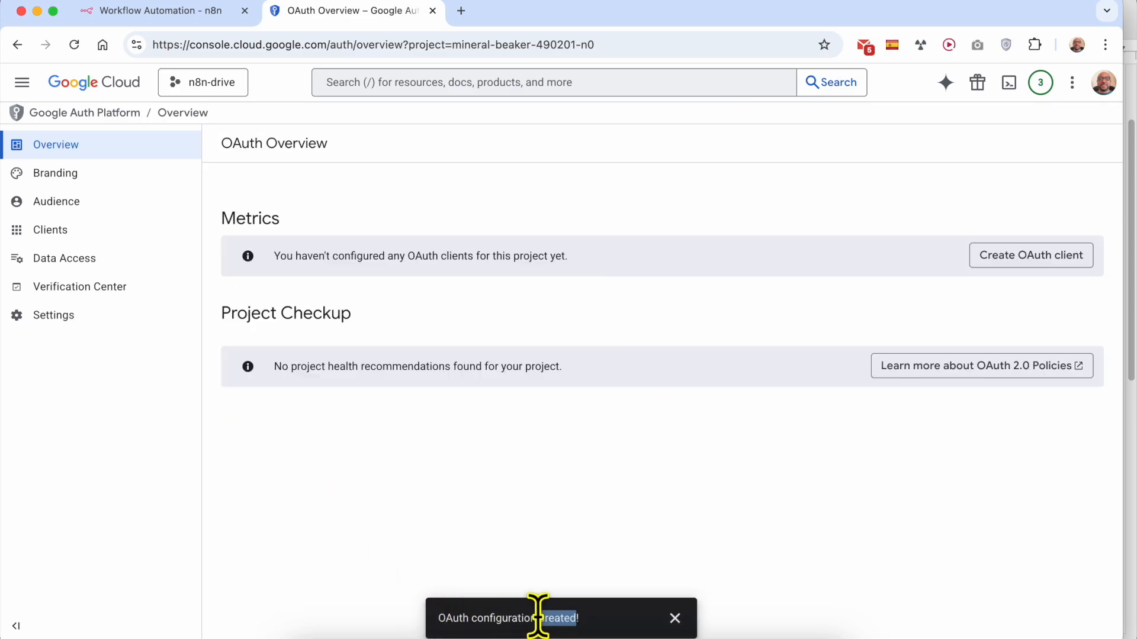
left_click(675, 618)
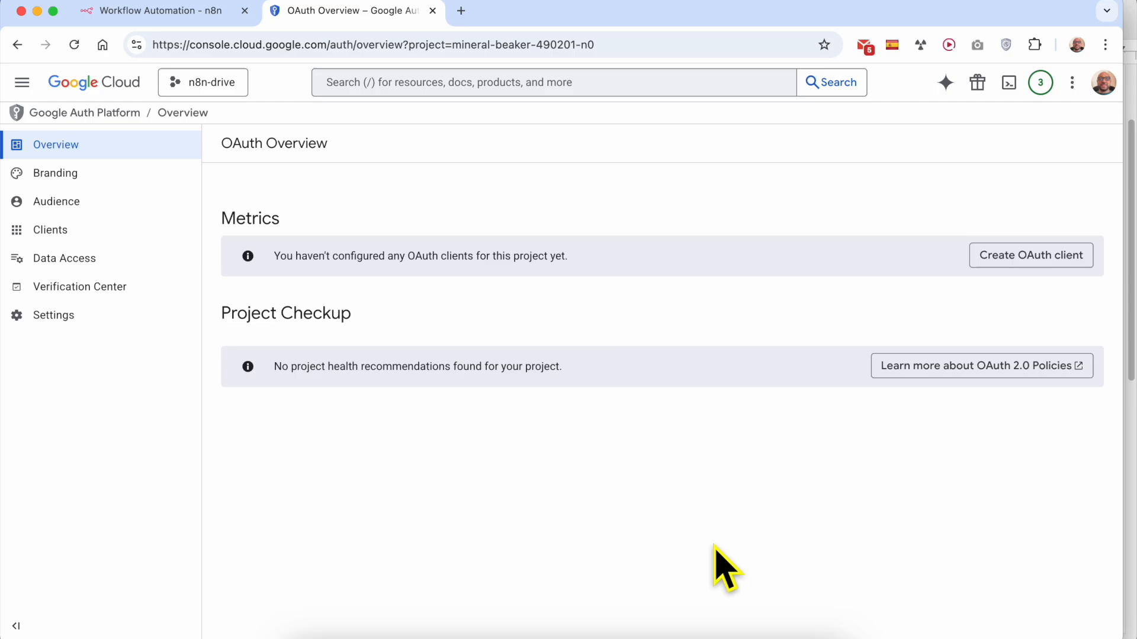
- Switch to the TextEdit notes and review Step #4 about generating OAuth credentials
left_click(400, 637)
scroll(758, 426, "down", 5)
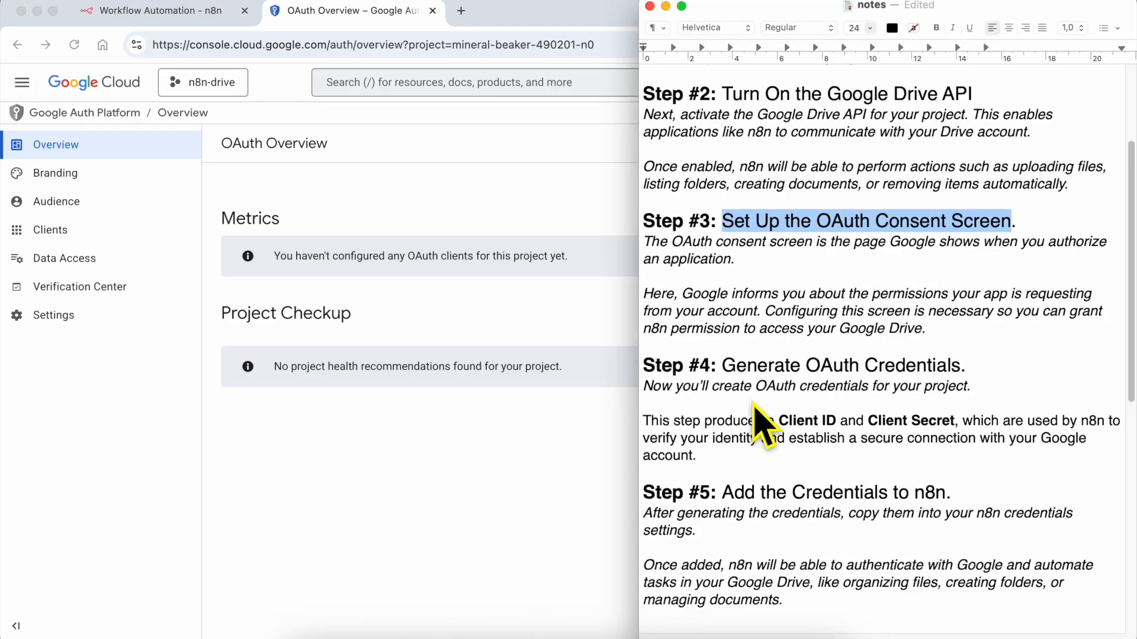
left_click(739, 252)
triple_click(738, 253)
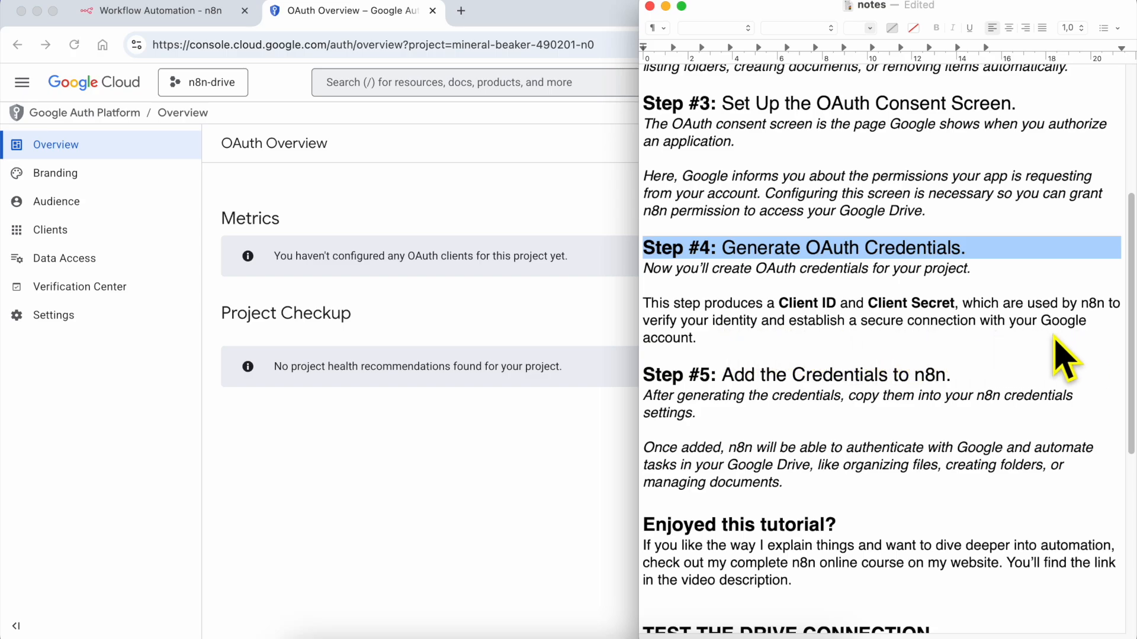
- Examine the Client ID and Client Secret fields in n8n's Google Drive credential, recheck the notes, and return to Google Cloud
left_click(175, 19)
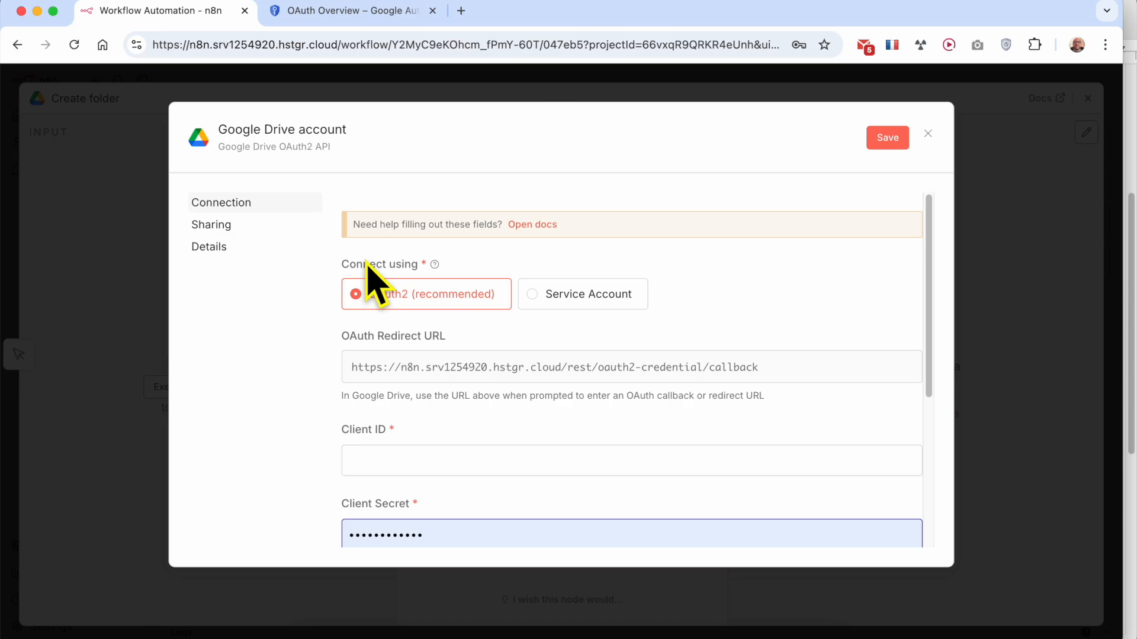
scroll(411, 393, "down", 3)
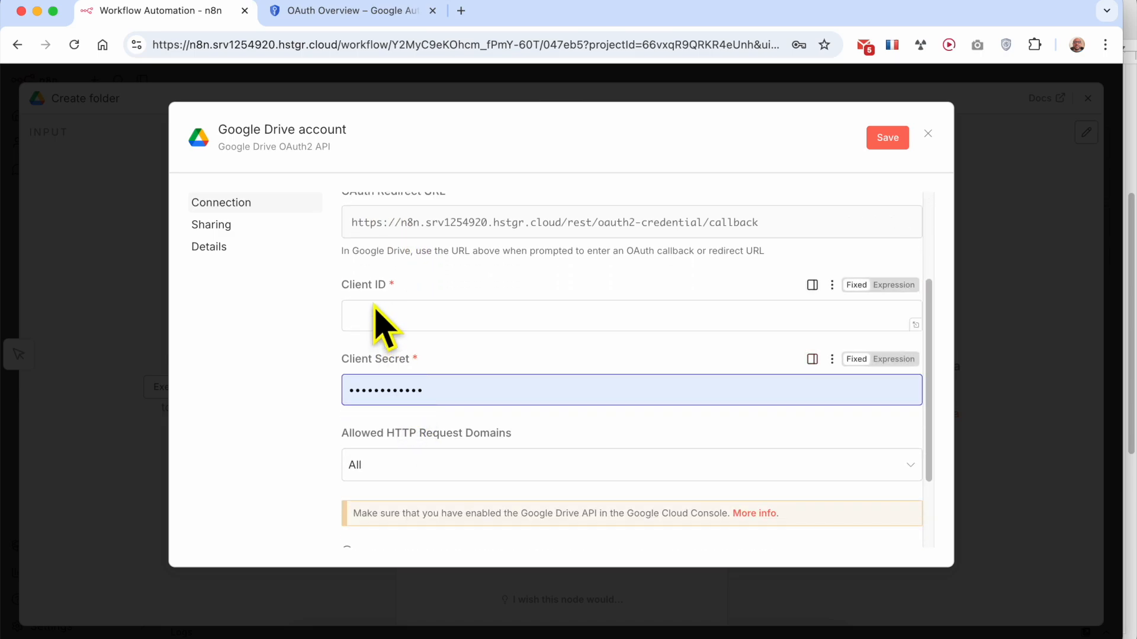
double_click(366, 286)
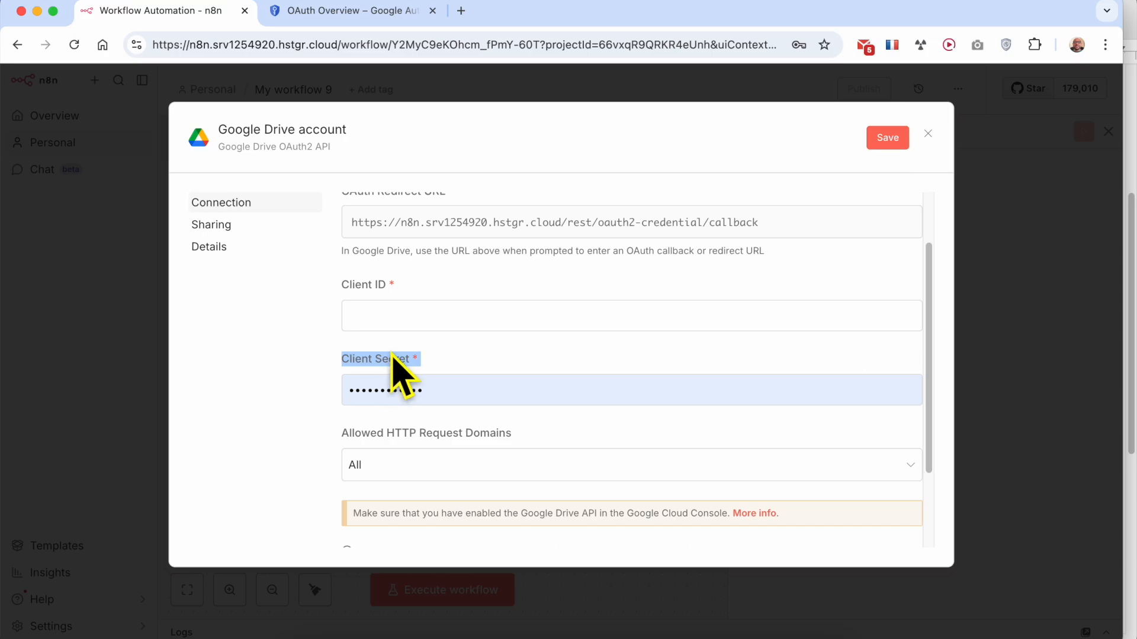
left_click(346, 11)
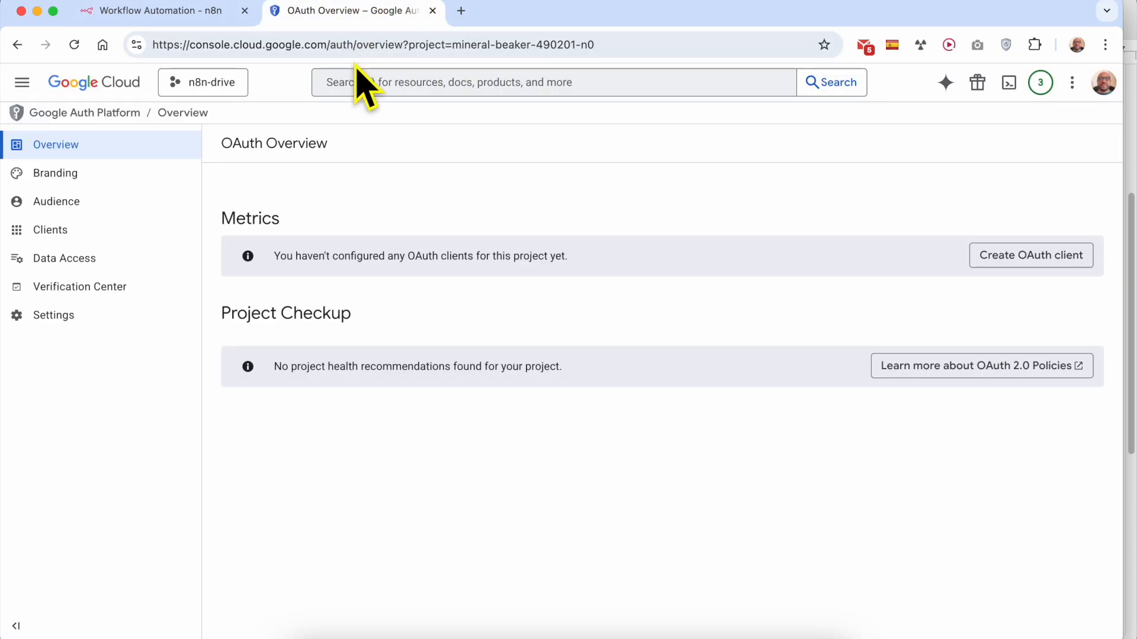
left_click(402, 631)
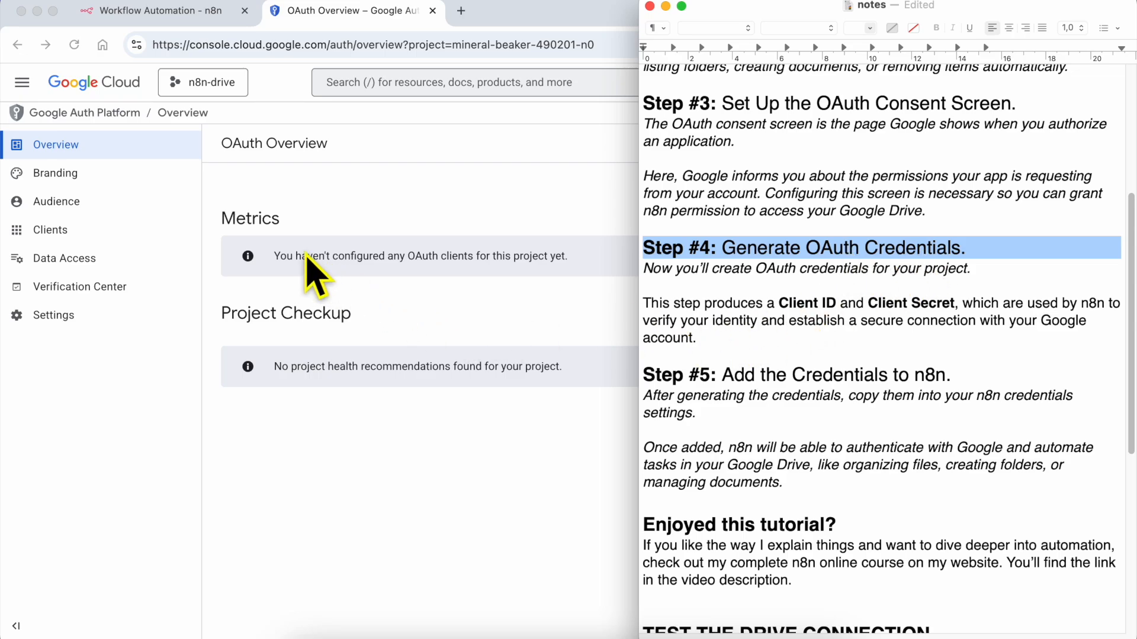
left_click(305, 217)
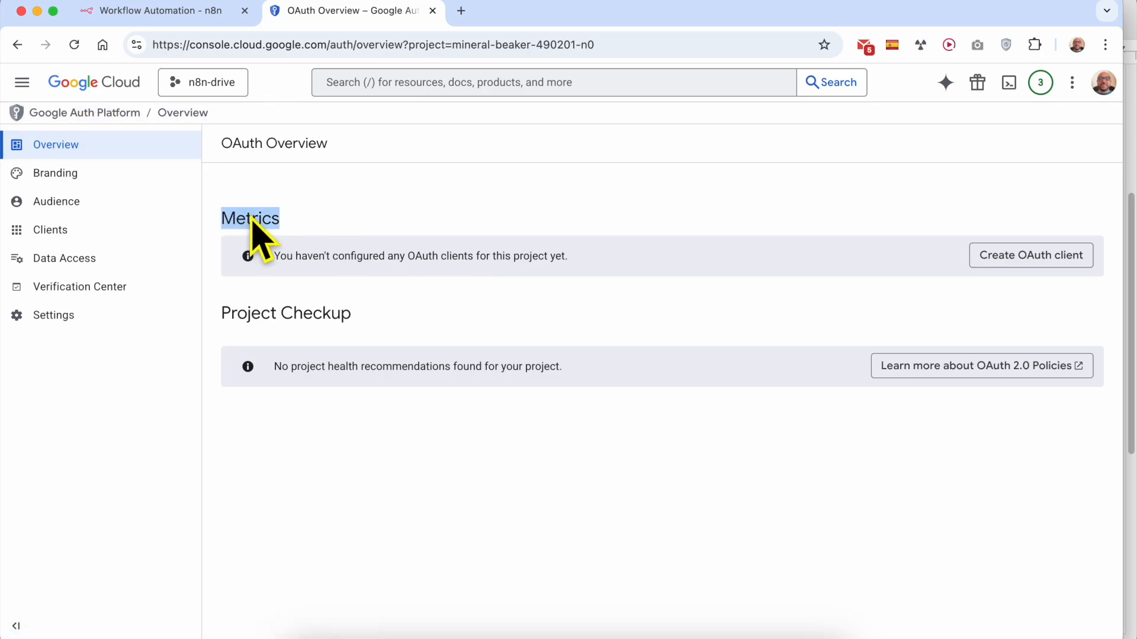
- Start a new OAuth client with the application type Web application and name it n8n-drive
left_click(1062, 258)
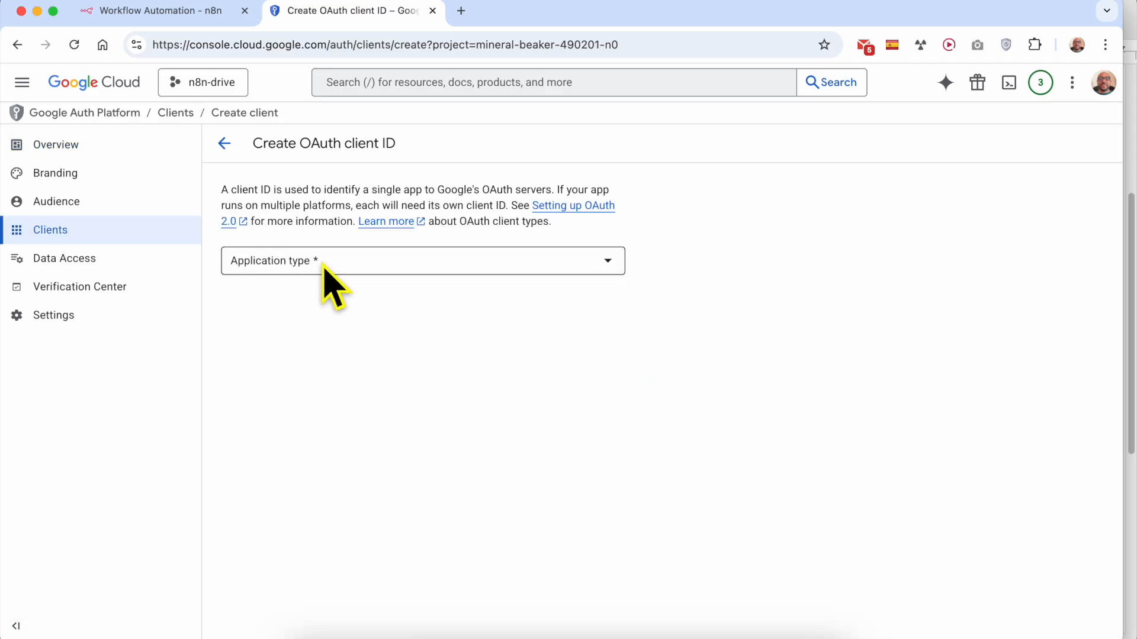
left_click(313, 265)
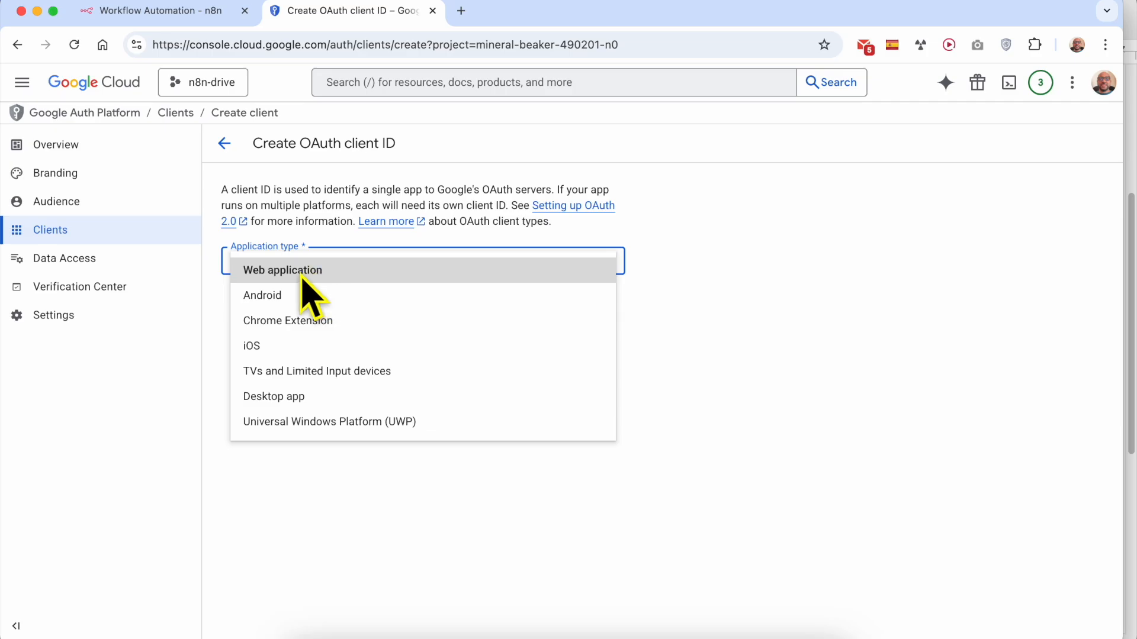
left_click(294, 272)
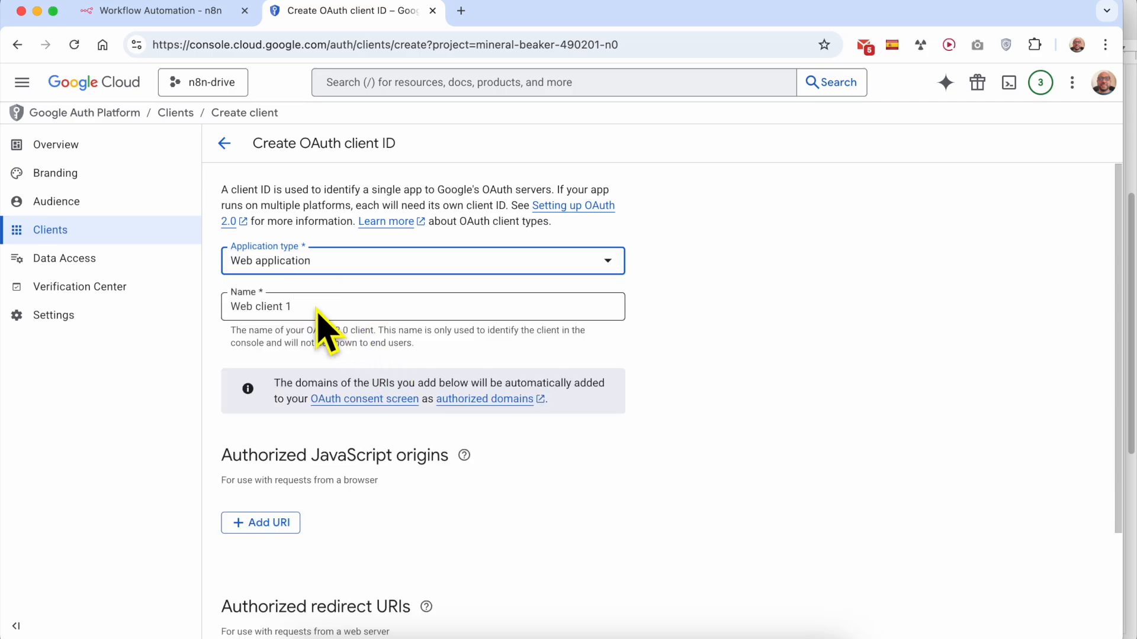
double_click(319, 307)
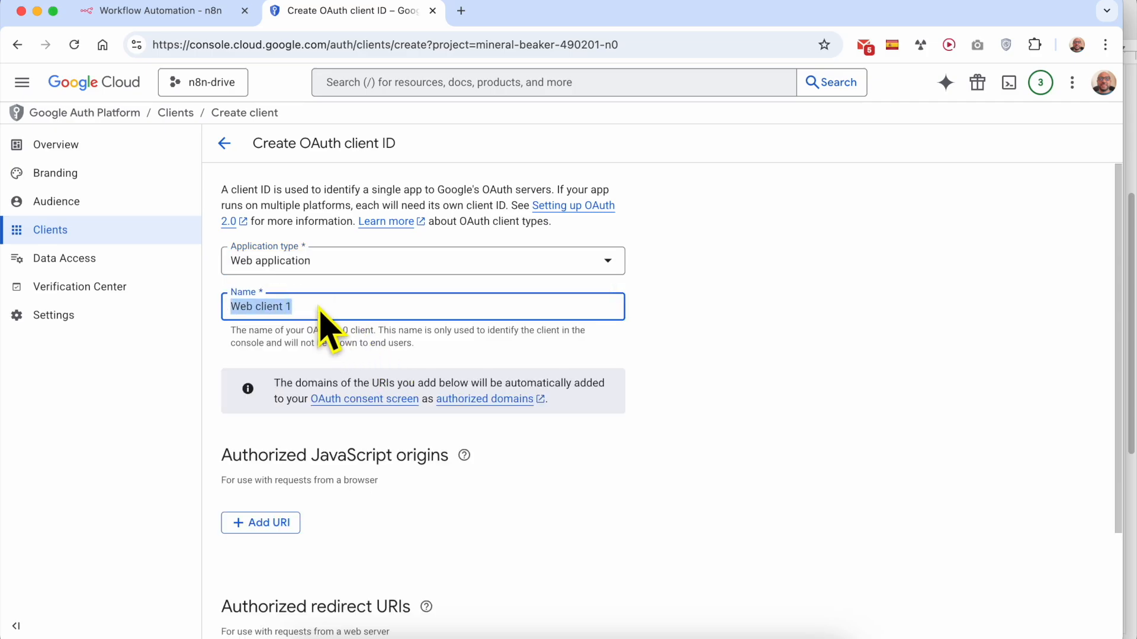
type("n8n-drive")
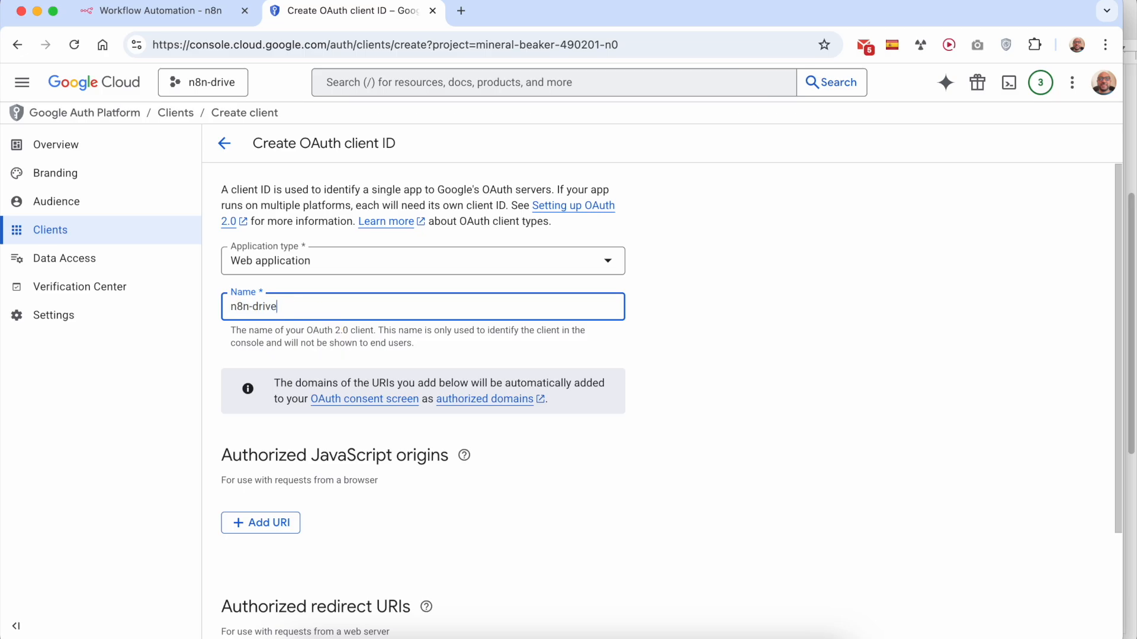
double_click(260, 330)
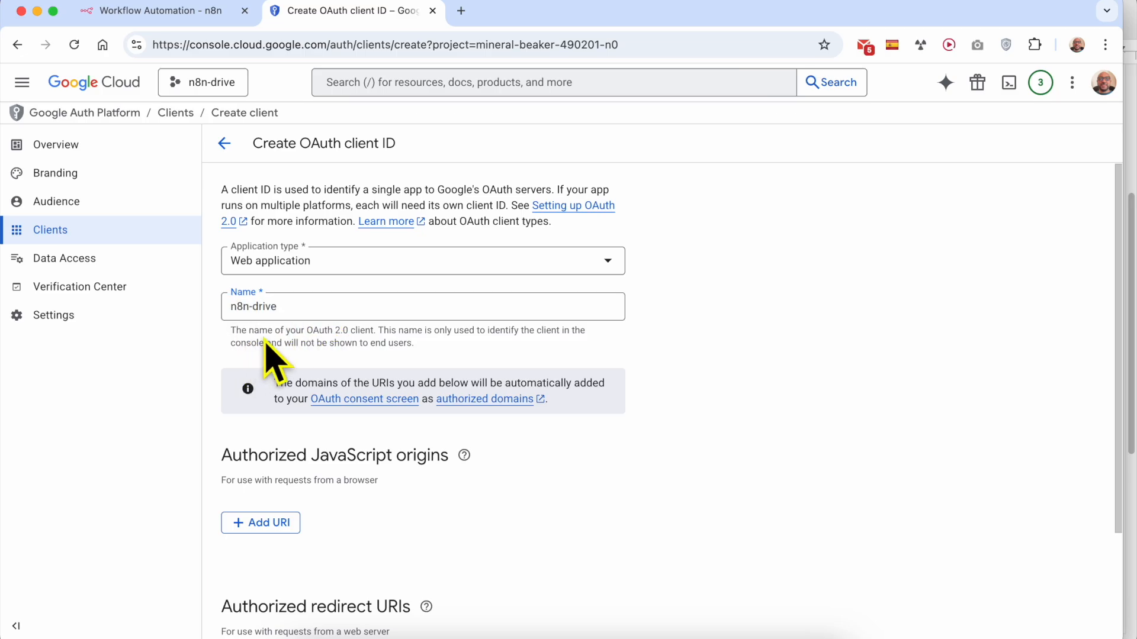
triple_click(303, 334)
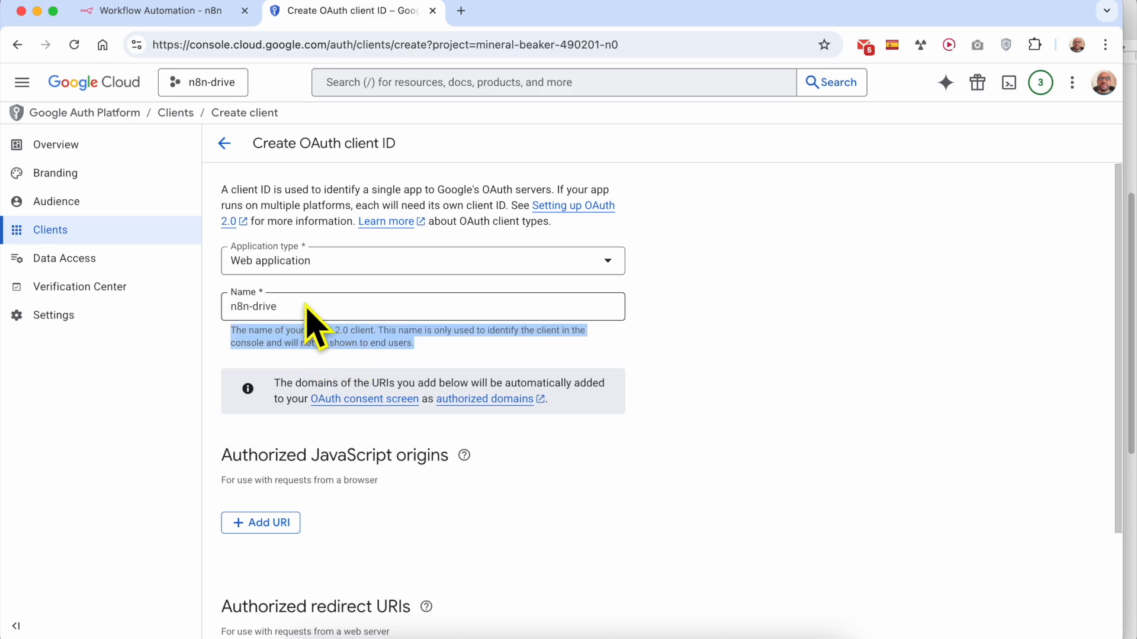
left_click_drag(304, 307, 229, 308)
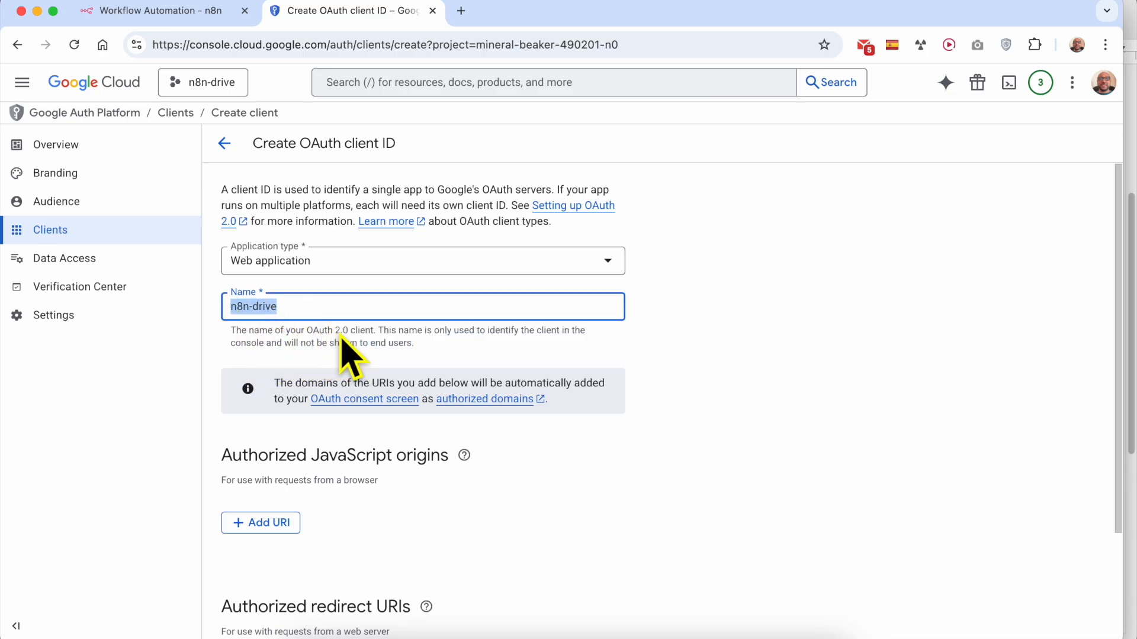
triple_click(377, 341)
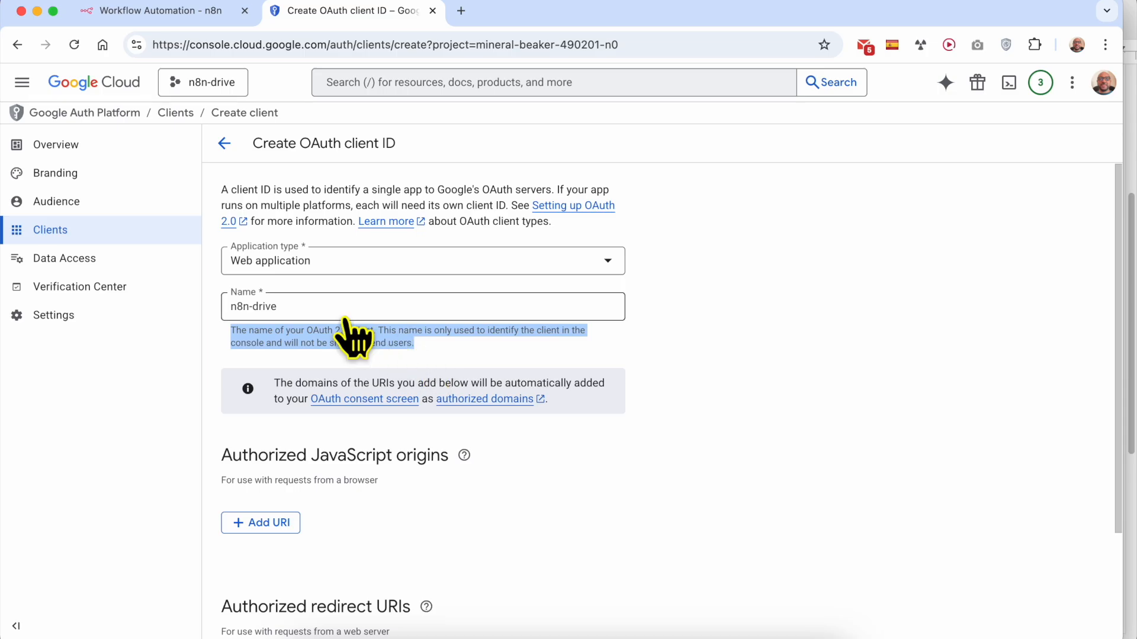
- Add an empty entry under the client's Authorized redirect URIs
scroll(320, 335, "down", 3)
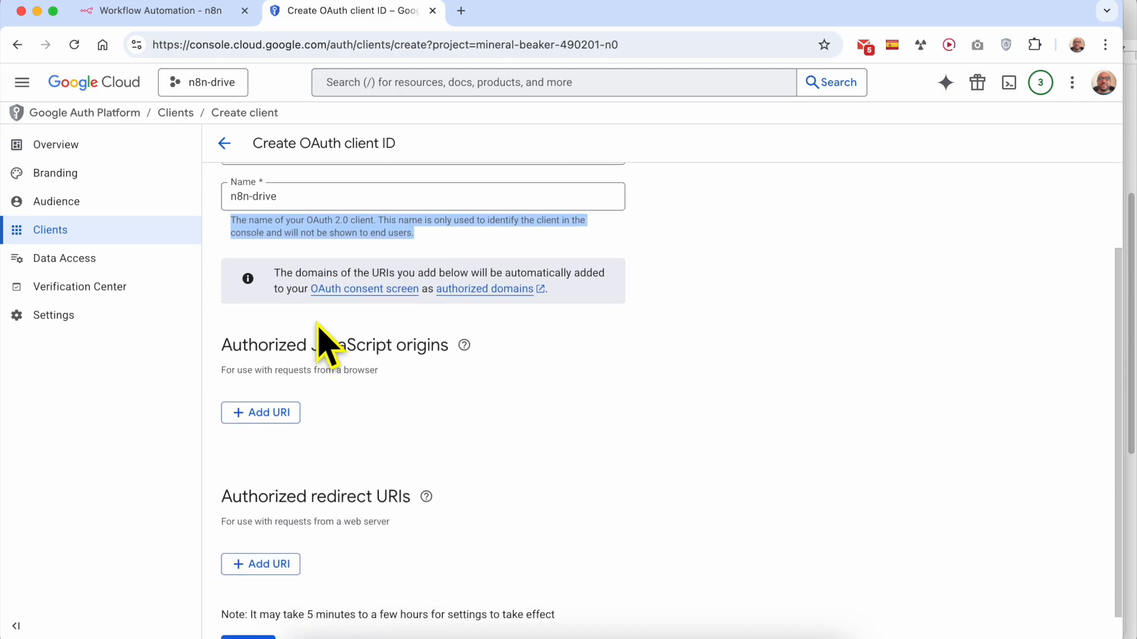
scroll(319, 331, "down", 1)
left_click(283, 471)
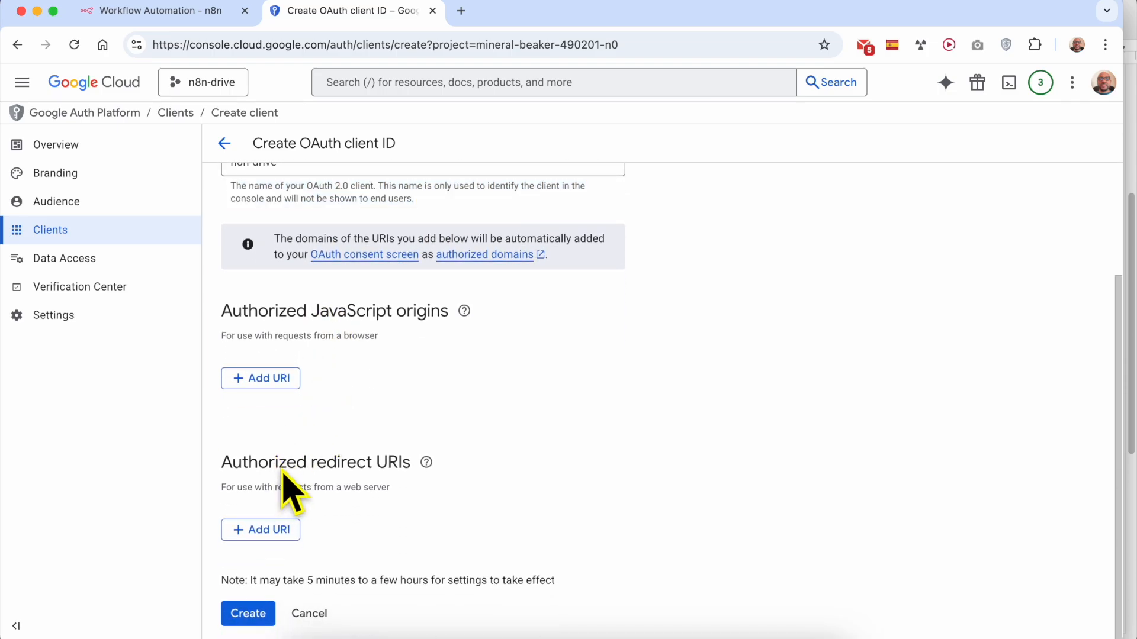
triple_click(282, 468)
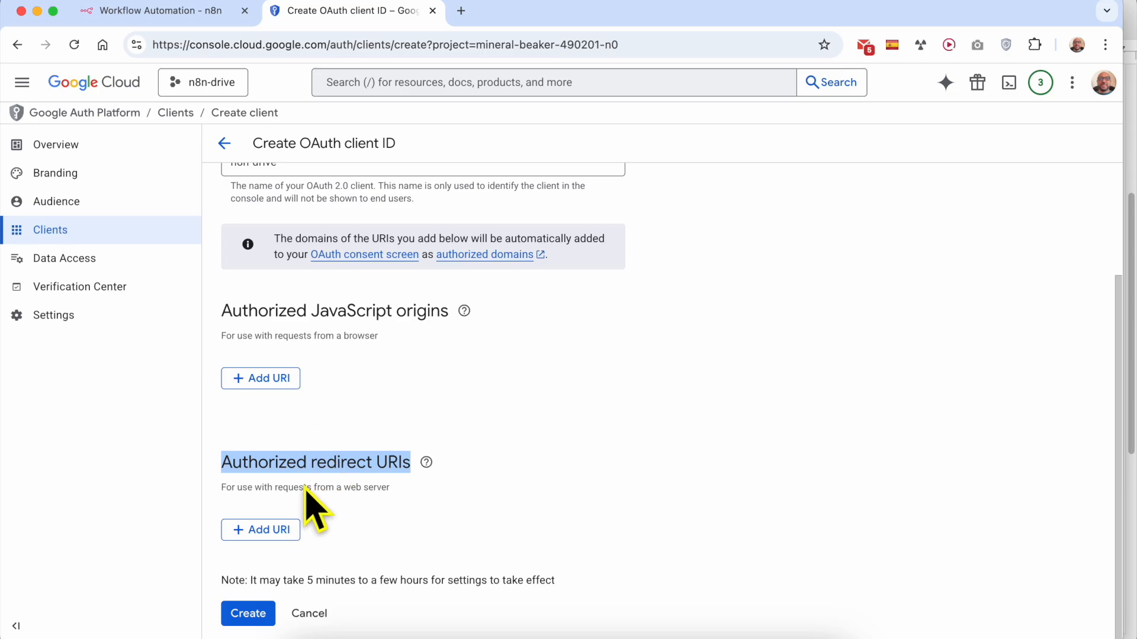
left_click(268, 535)
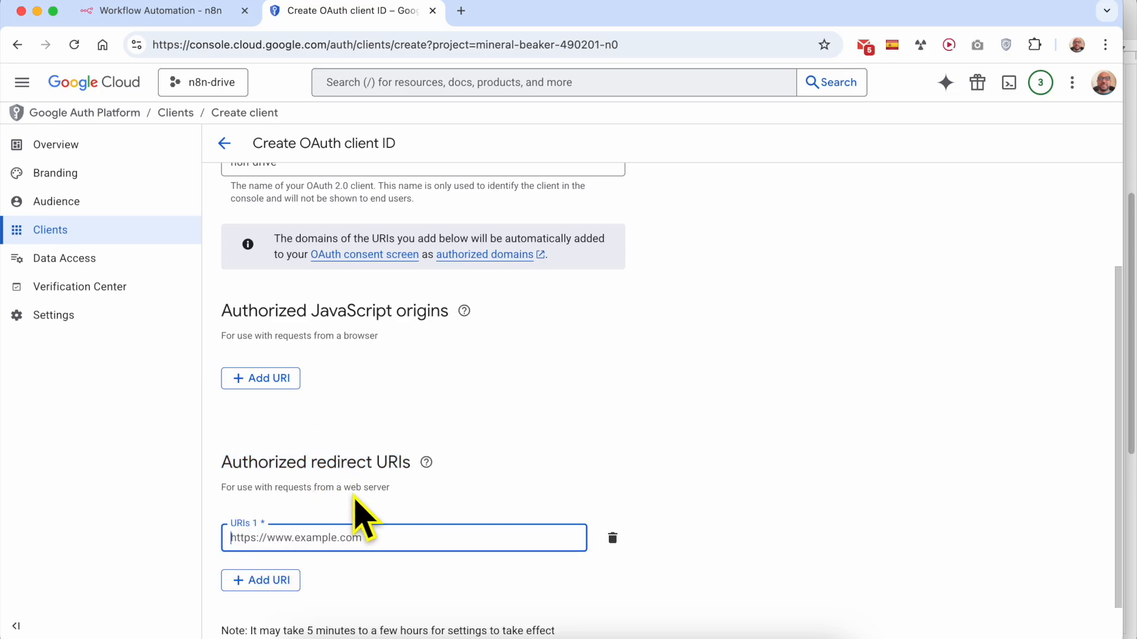
- Copy the OAuth Redirect URL from n8n's Google Drive credential and paste it into the new redirect URI entry in Google Cloud
left_click(158, 11)
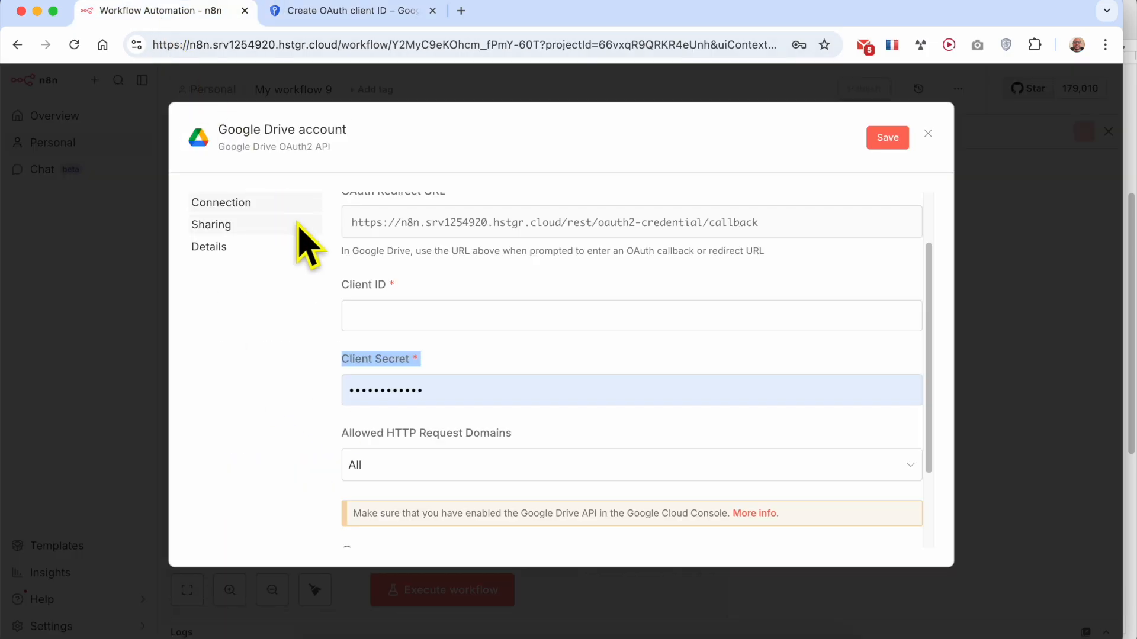
scroll(450, 290, "up", 3)
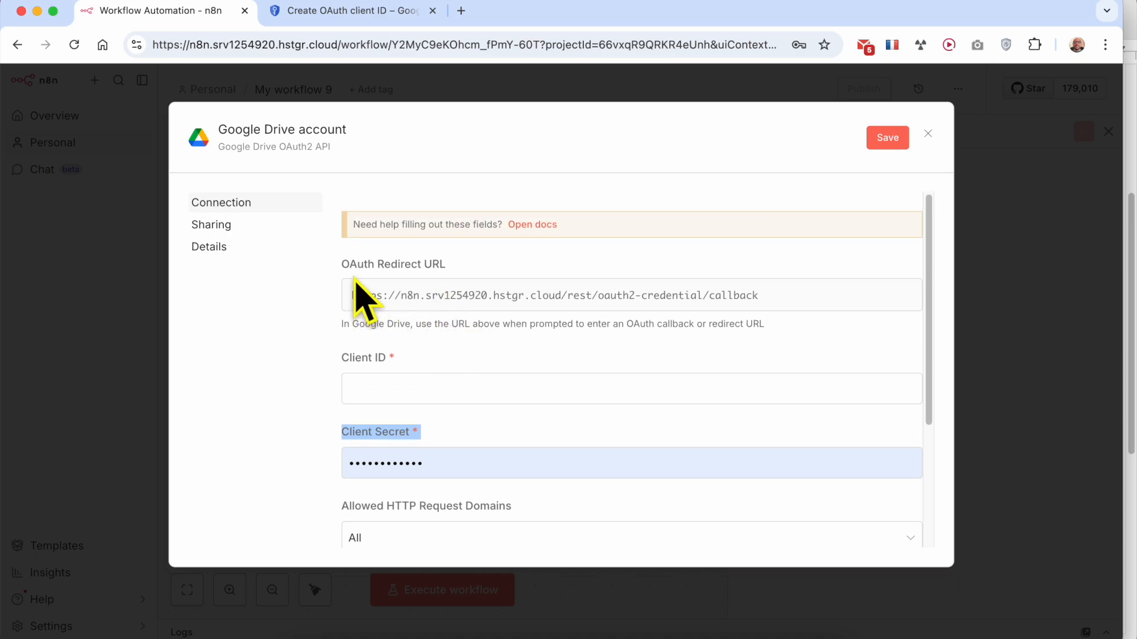
left_click(488, 301)
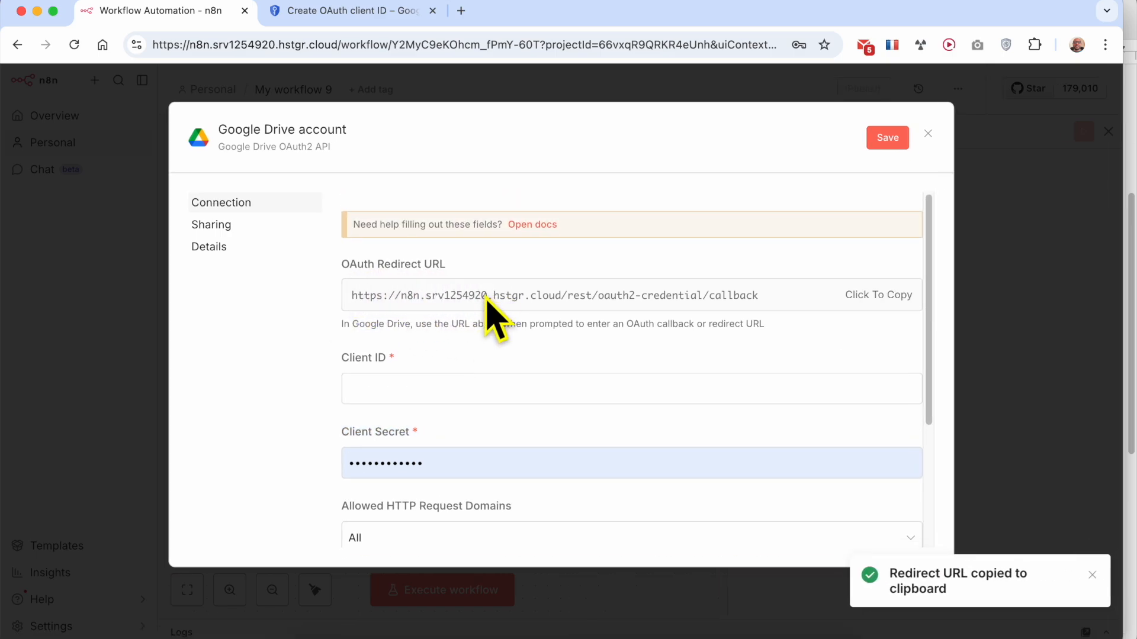
left_click(394, 13)
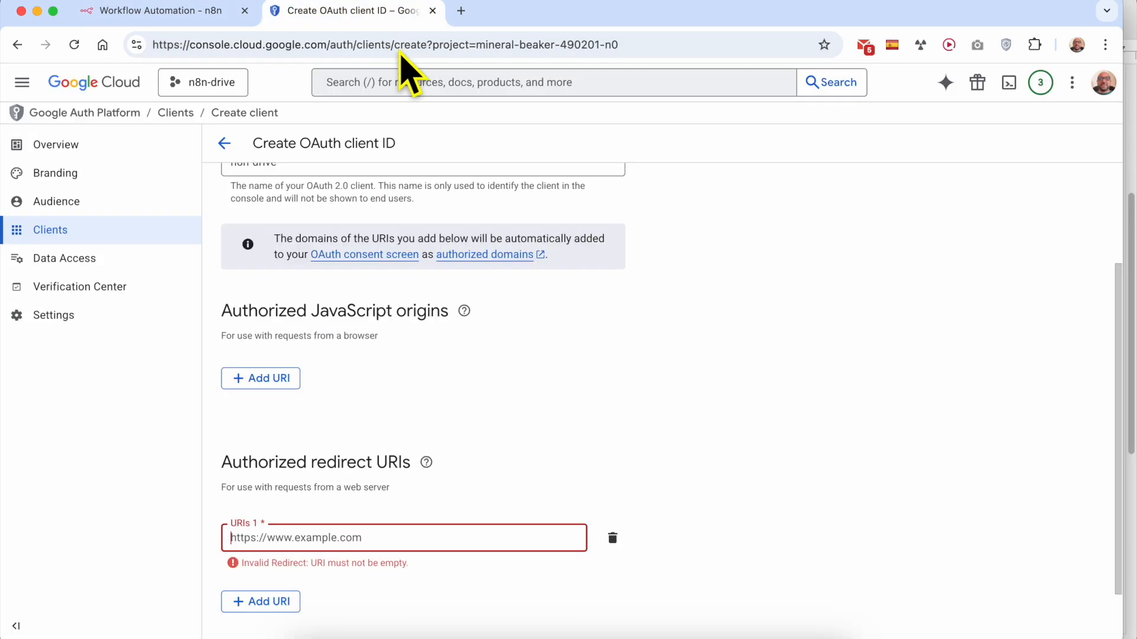
right_click(360, 536)
left_click(398, 387)
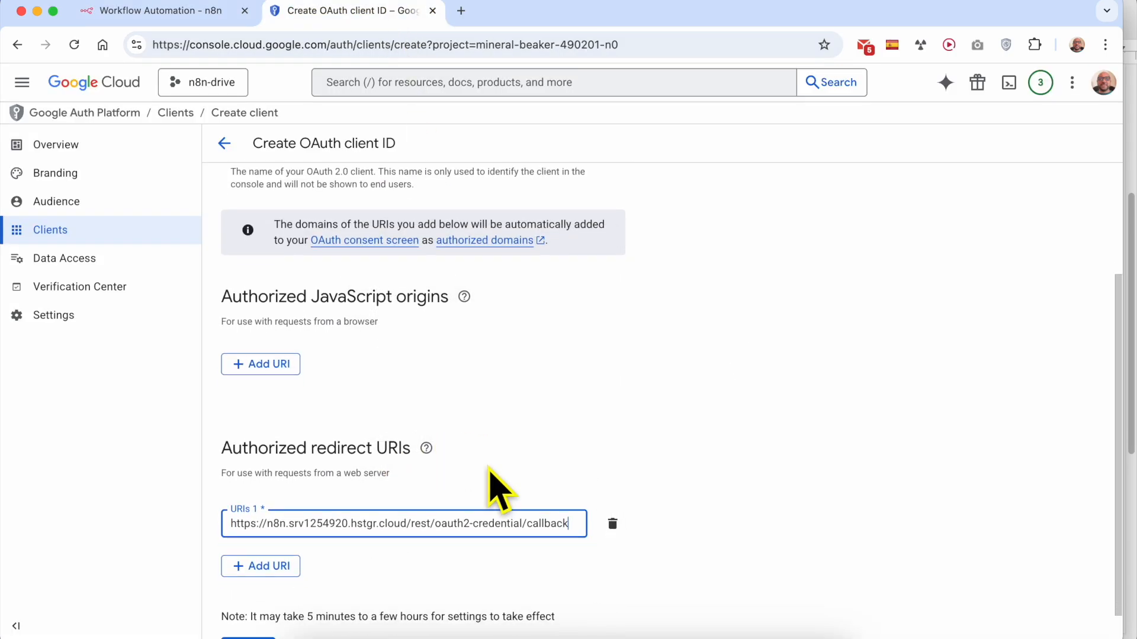
- Create the OAuth client and copy its Client ID to the clipboard
scroll(488, 482, "down", 2)
left_click(247, 616)
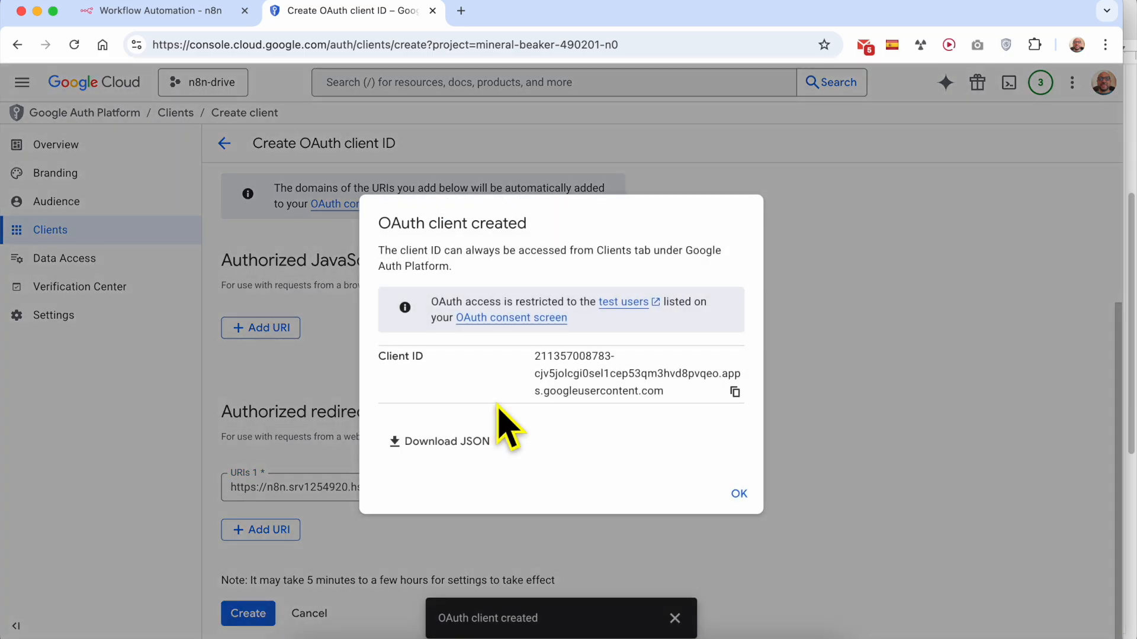
triple_click(398, 224)
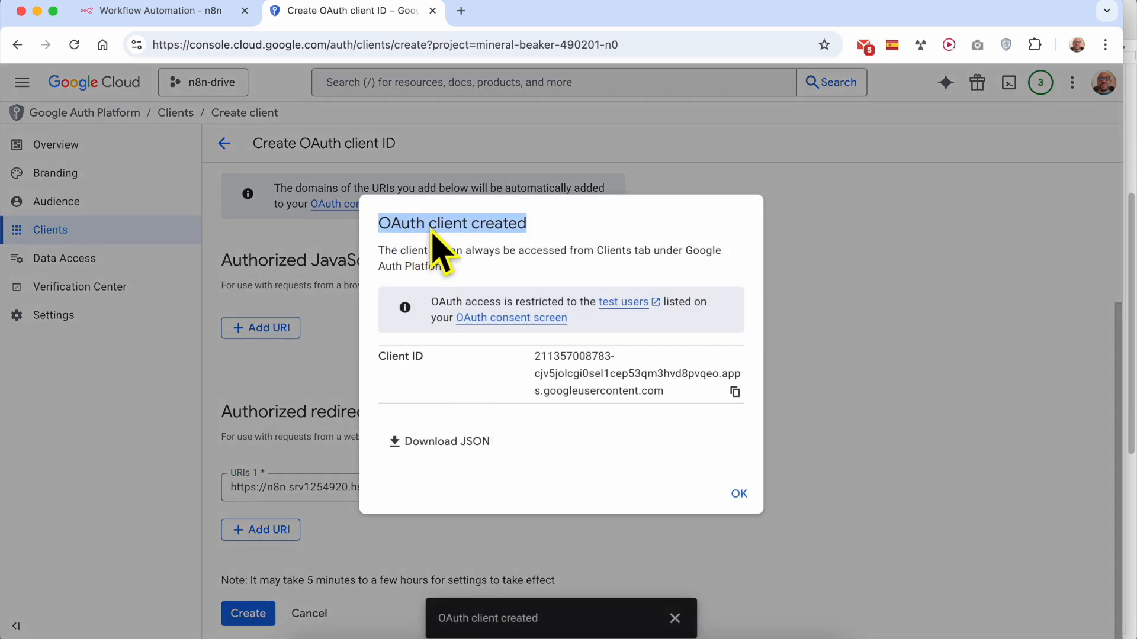
left_click(735, 392)
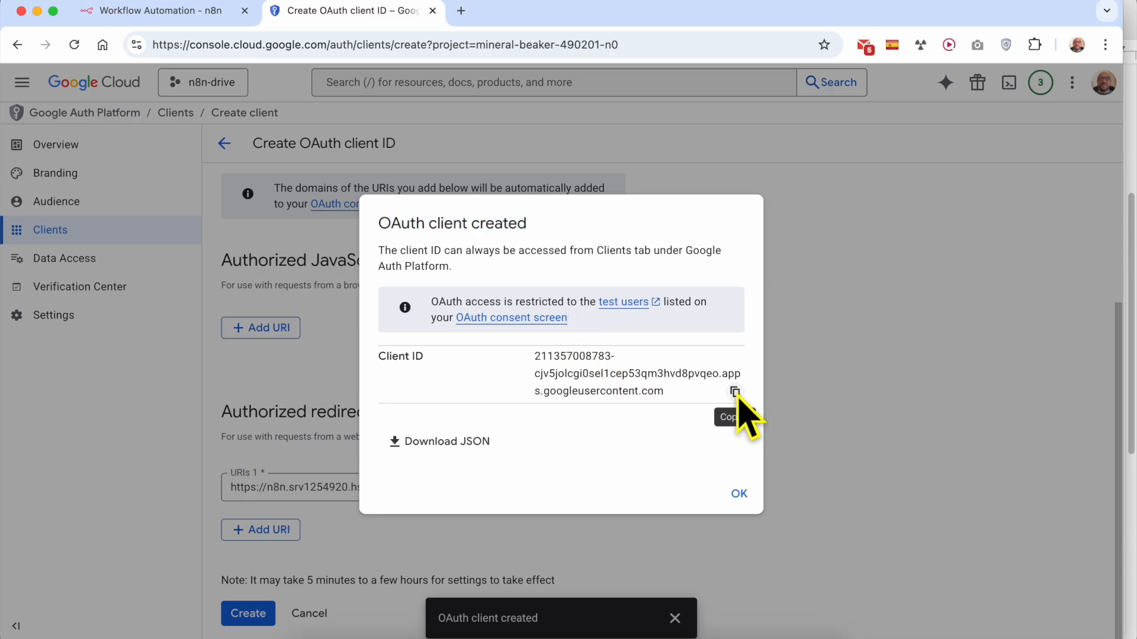
- Paste the copied client ID into the Client ID field of the Google Drive credential in n8n
left_click(166, 11)
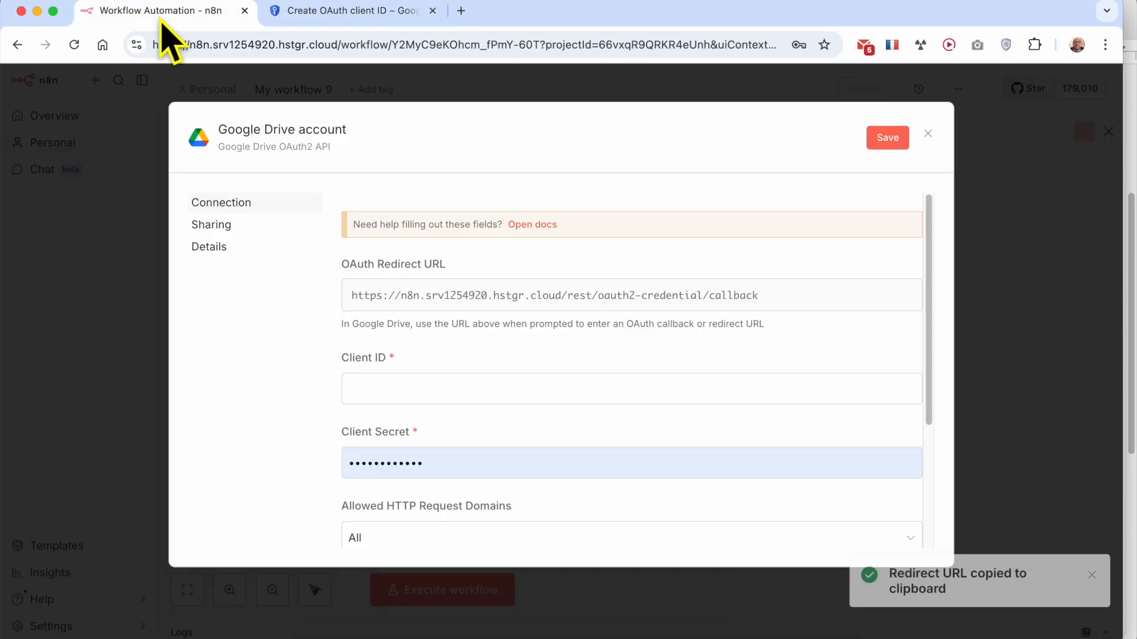
right_click(400, 392)
left_click(433, 409)
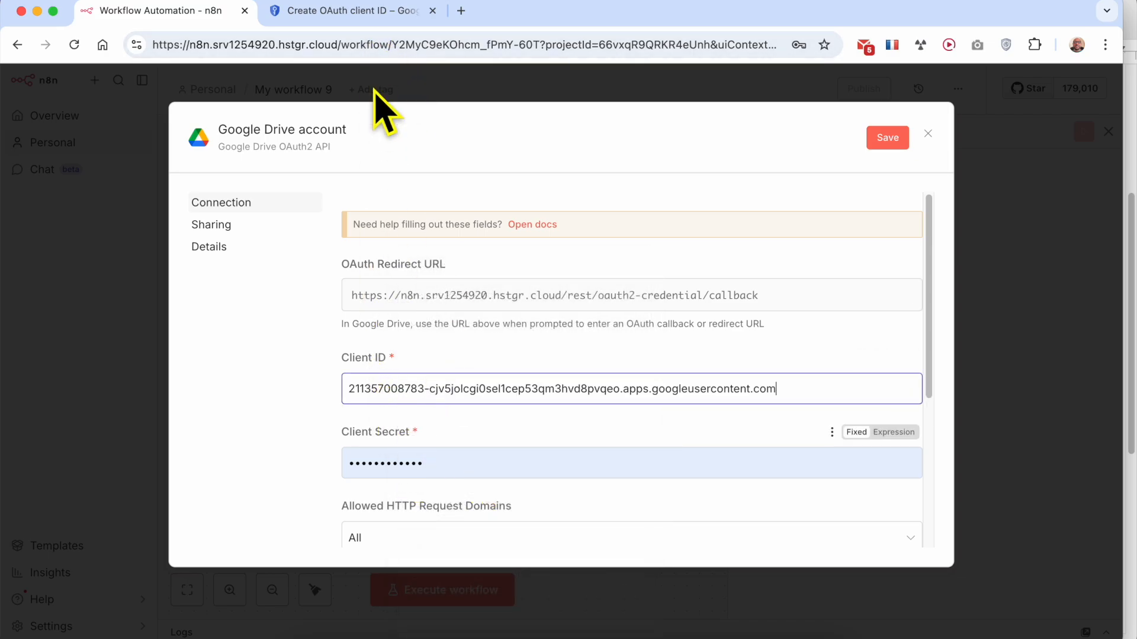
- Read Step #5 in the notes document about adding the generated credentials to n8n
left_click(401, 637)
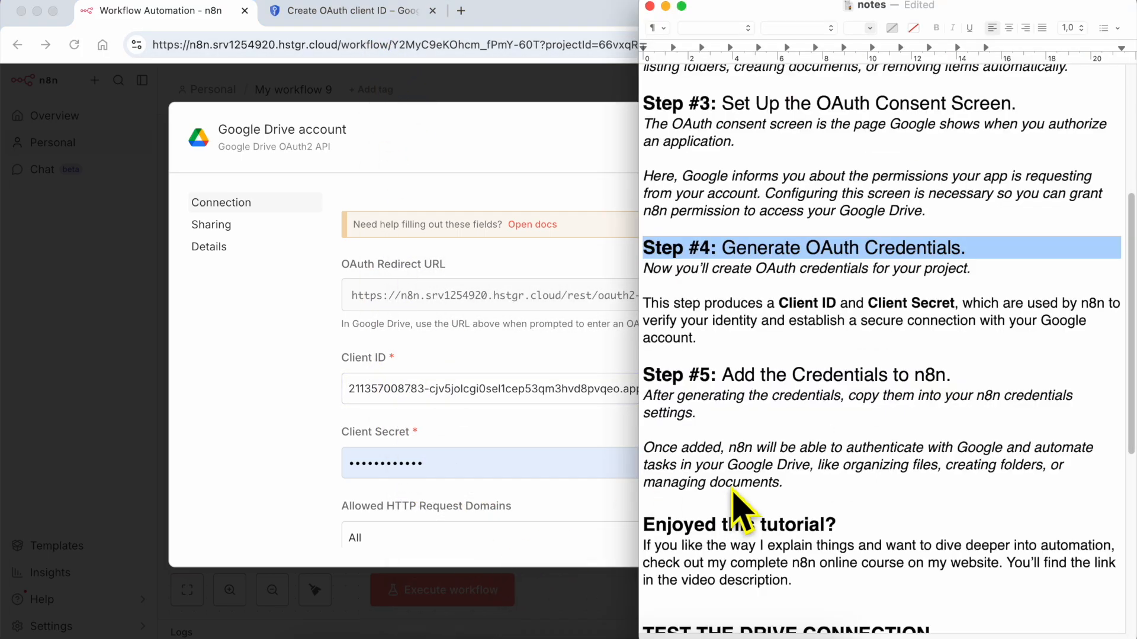
triple_click(765, 378)
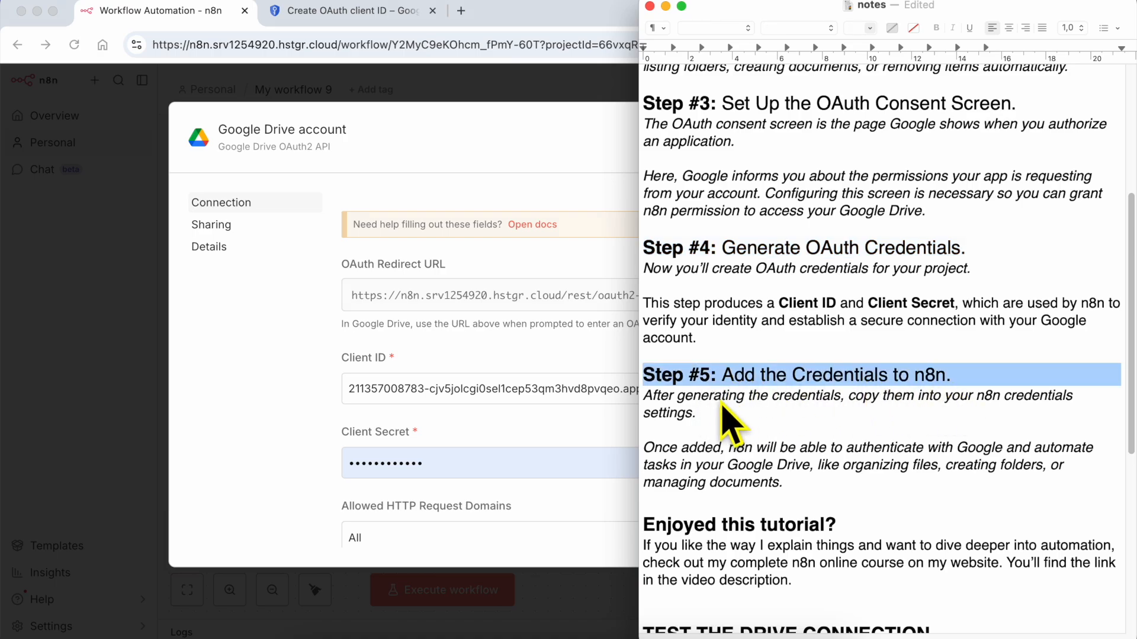
triple_click(672, 405)
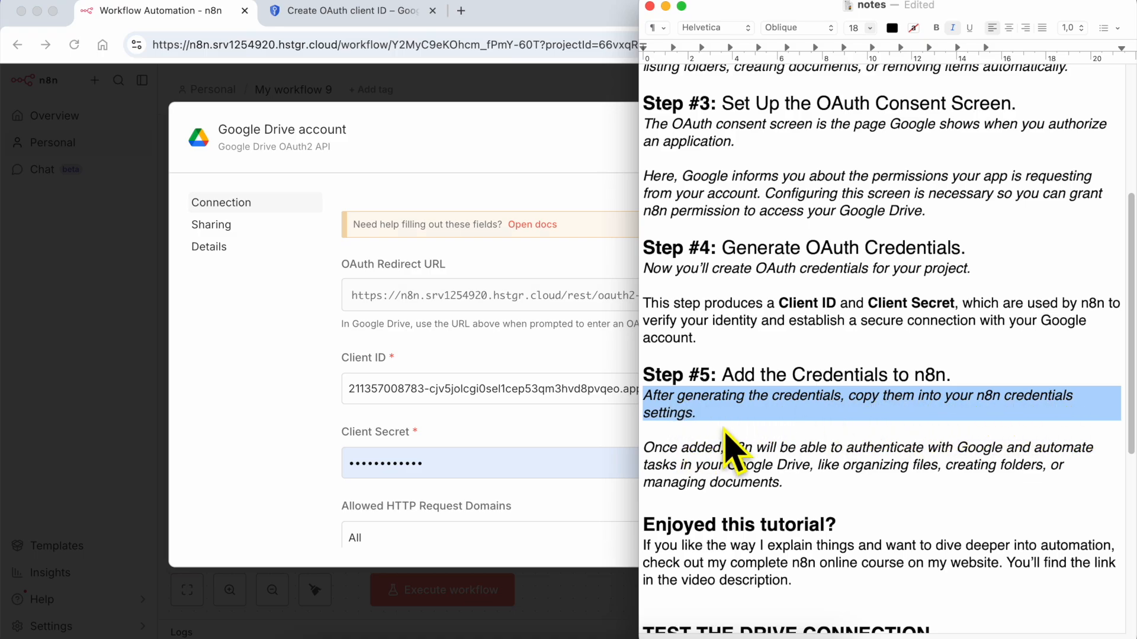
left_click(688, 454)
triple_click(687, 456)
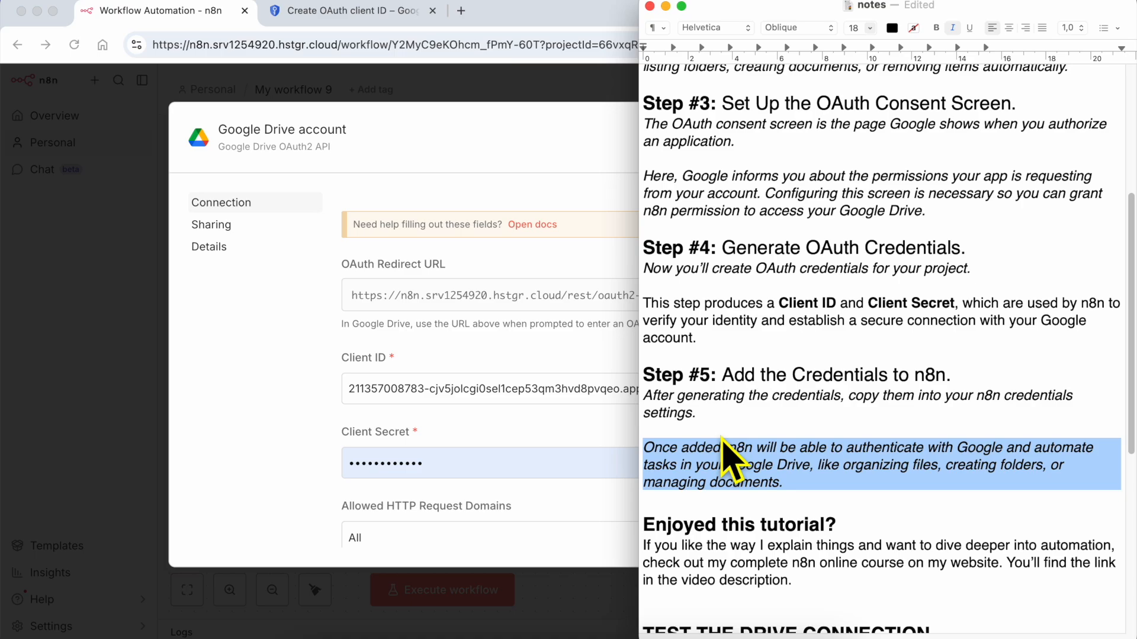
- Close the OAuth client created dialog in Google Cloud and locate the Client Secret field in n8n's Google Drive credential
left_click(363, 18)
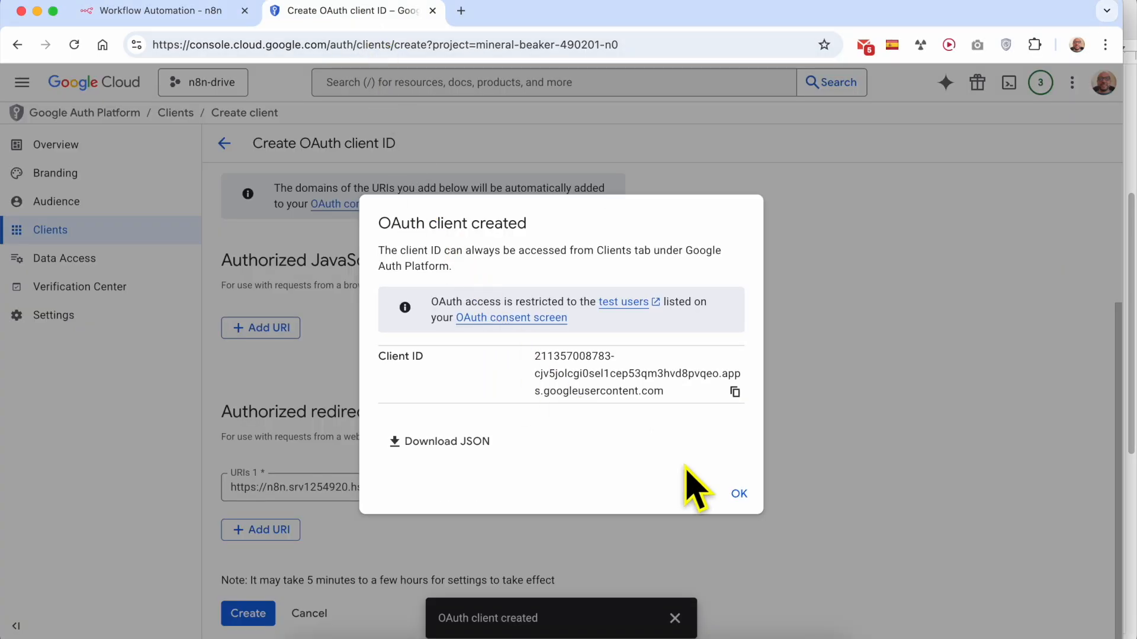
left_click(741, 494)
left_click(199, 18)
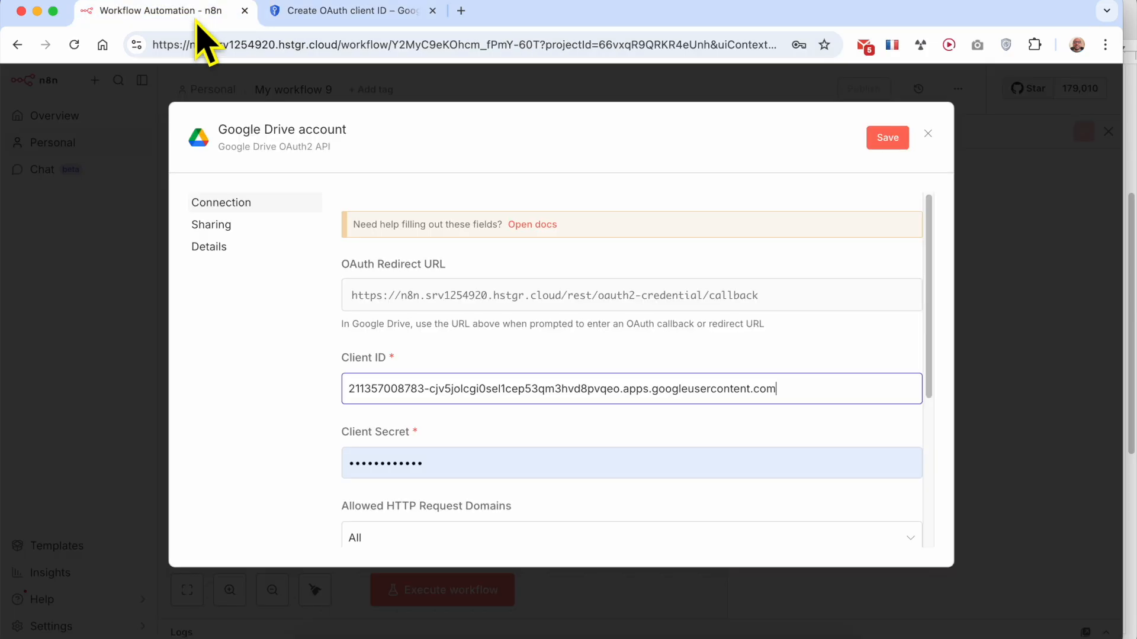
triple_click(409, 429)
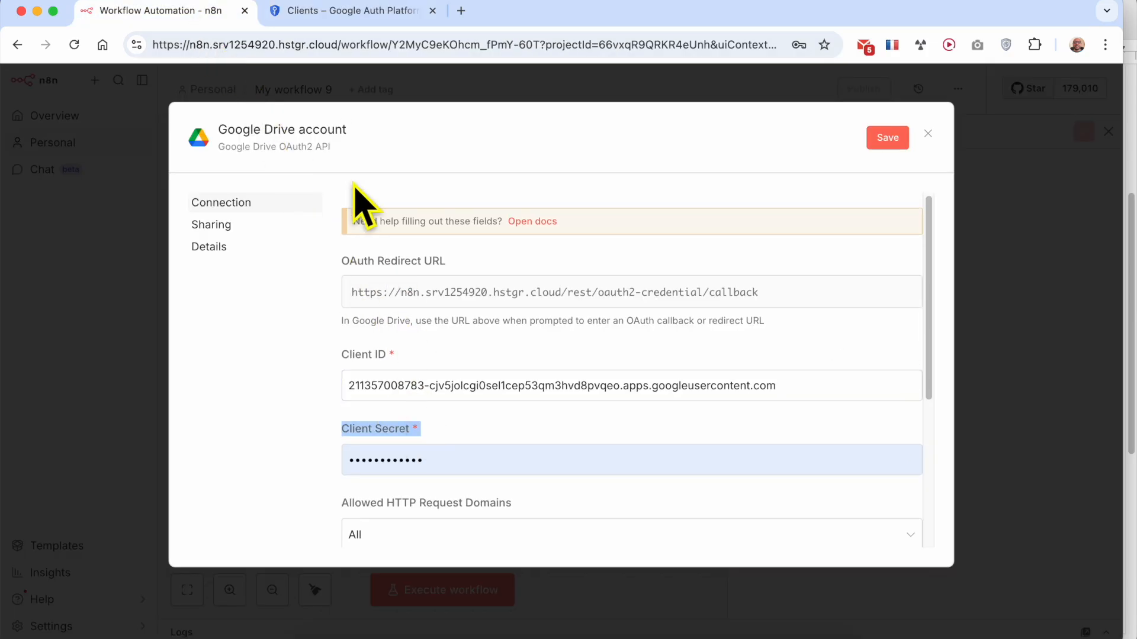
- Open the n8n-drive client in Google Cloud and copy its client secret to the clipboard
left_click(341, 18)
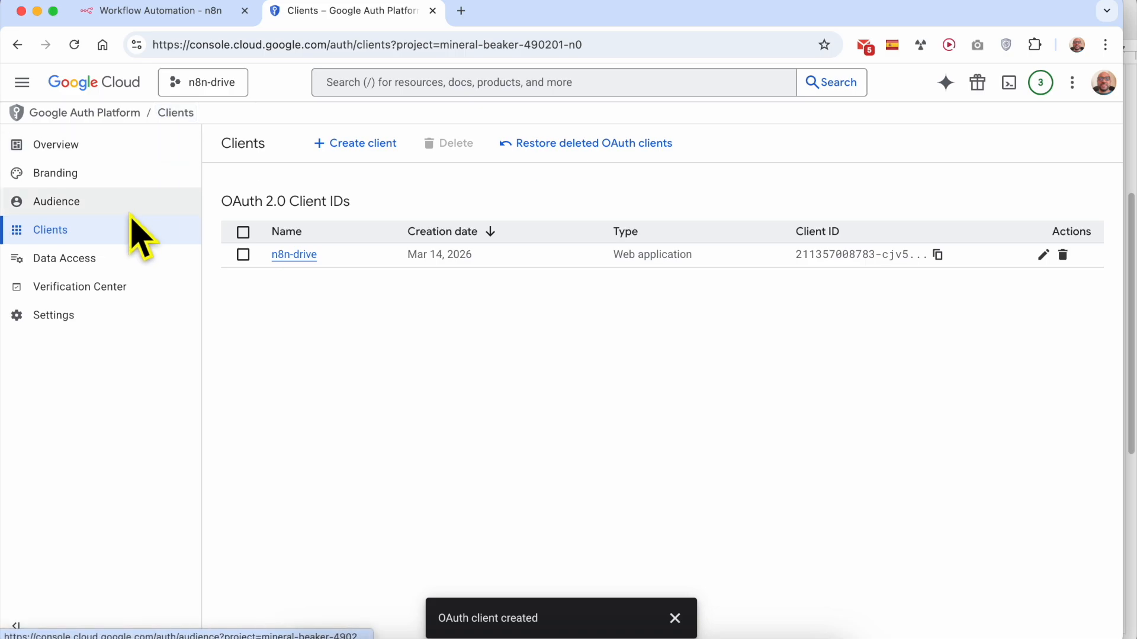
left_click(292, 261)
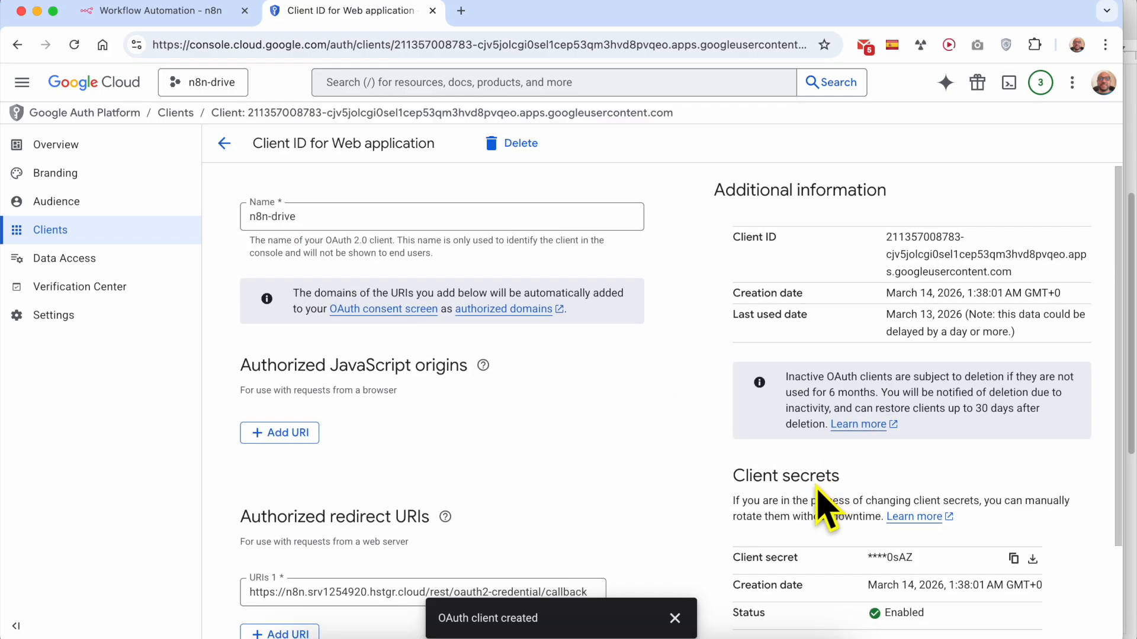
triple_click(747, 486)
scroll(884, 497, "down", 2)
left_click(895, 446)
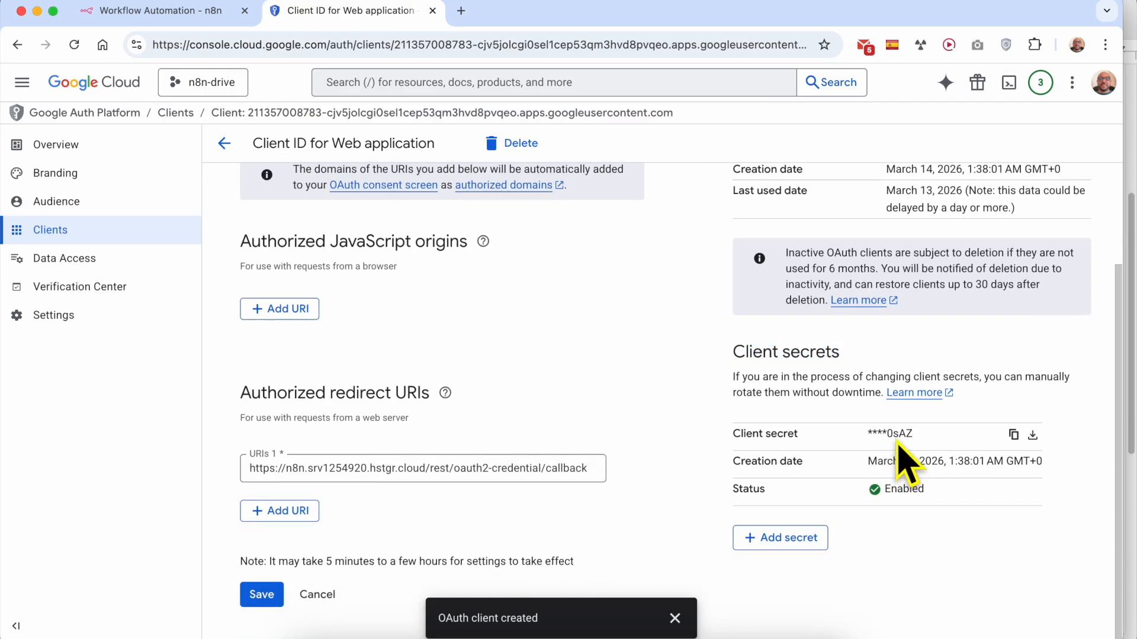
left_click(1013, 435)
scroll(1014, 456, "up", 2)
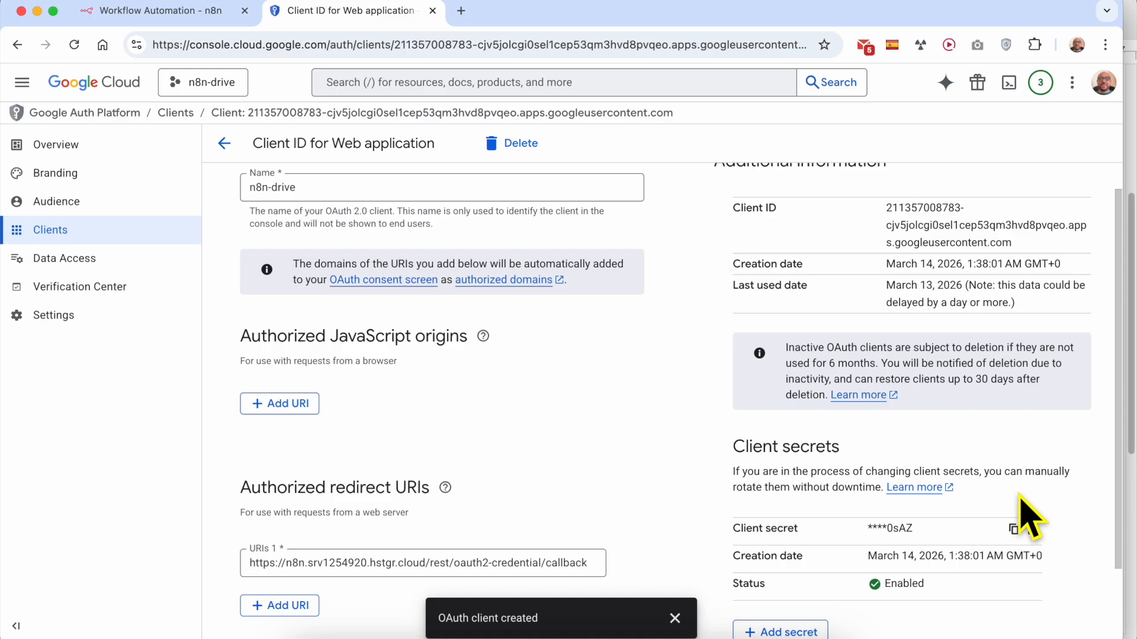
- Replace the content of the Client Secret field in n8n's Google Drive credential with the copied client secret
left_click(195, 11)
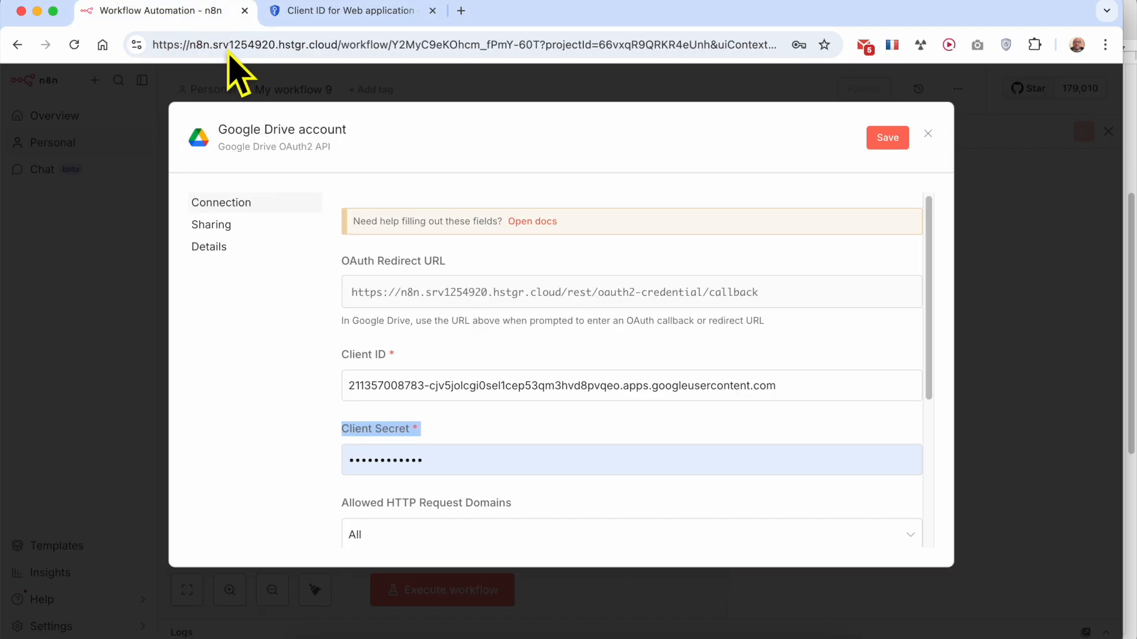
left_click(459, 459)
key("super+a")
key("BackSpace")
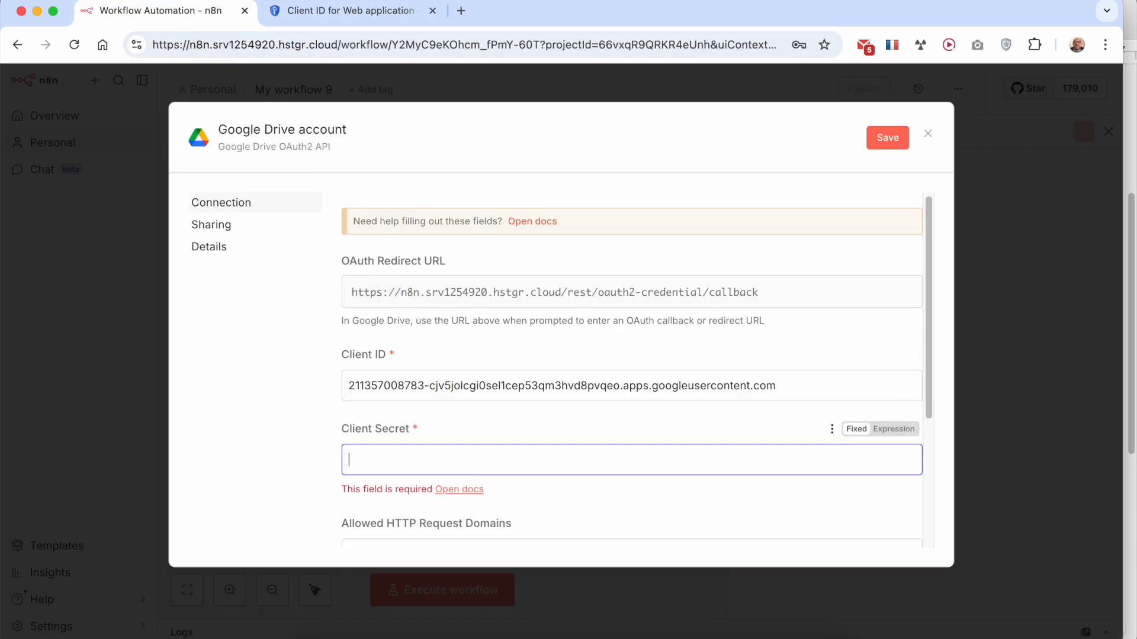
right_click(461, 461)
left_click(487, 403)
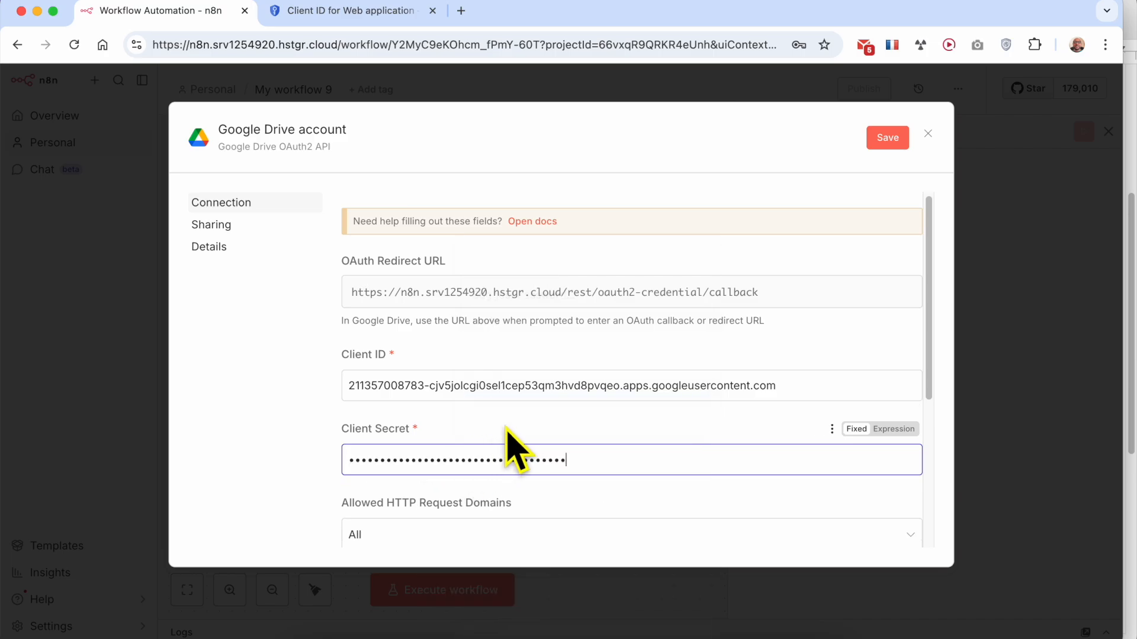
scroll(521, 444, "down", 3)
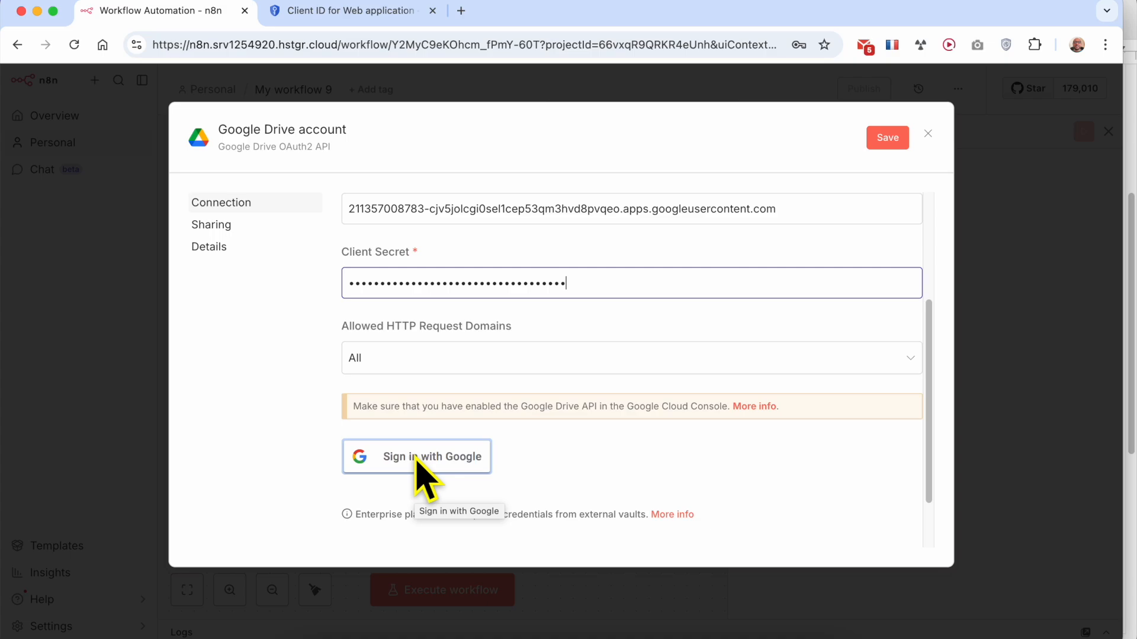
- Publish the app to production in the Audience settings of Google Auth Platform and confirm the change
left_click(372, 12)
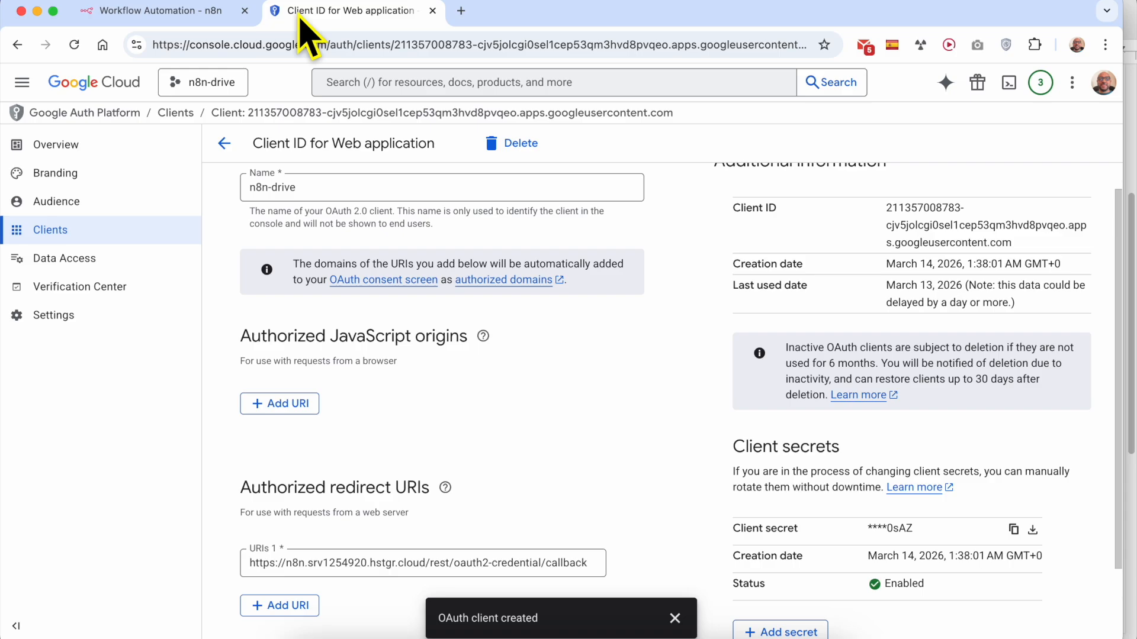
left_click(213, 12)
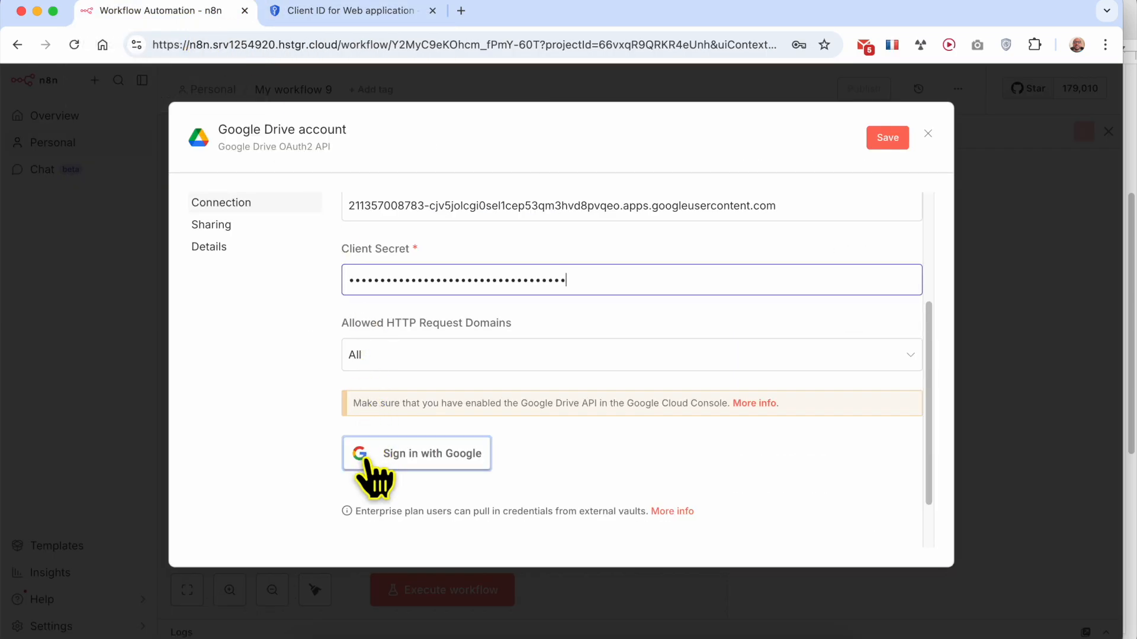
left_click(340, 12)
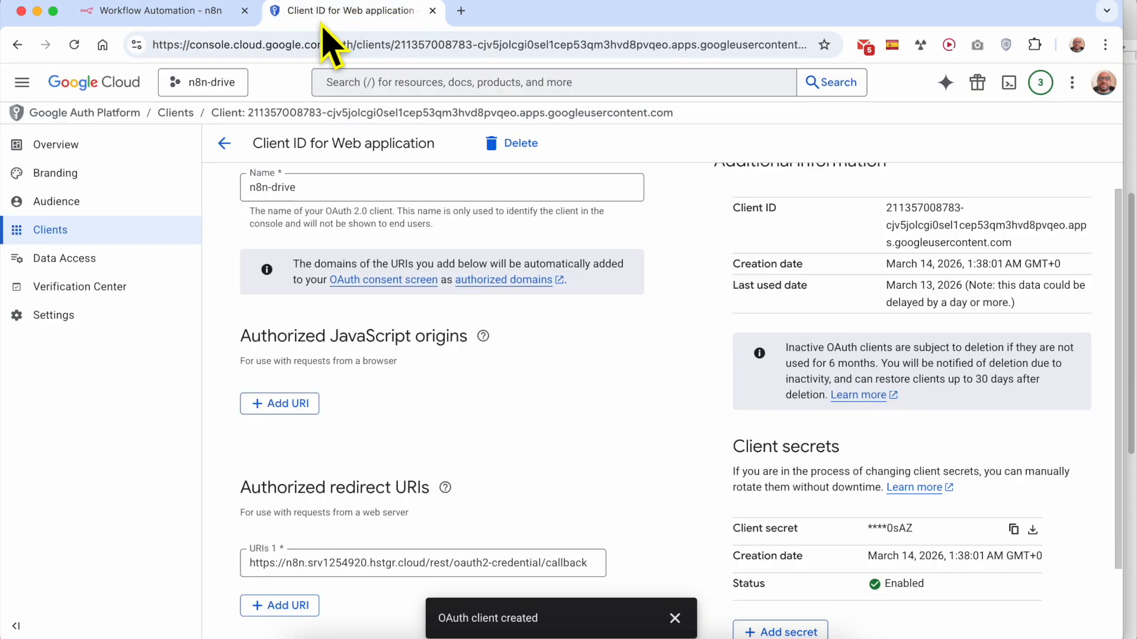
left_click(97, 201)
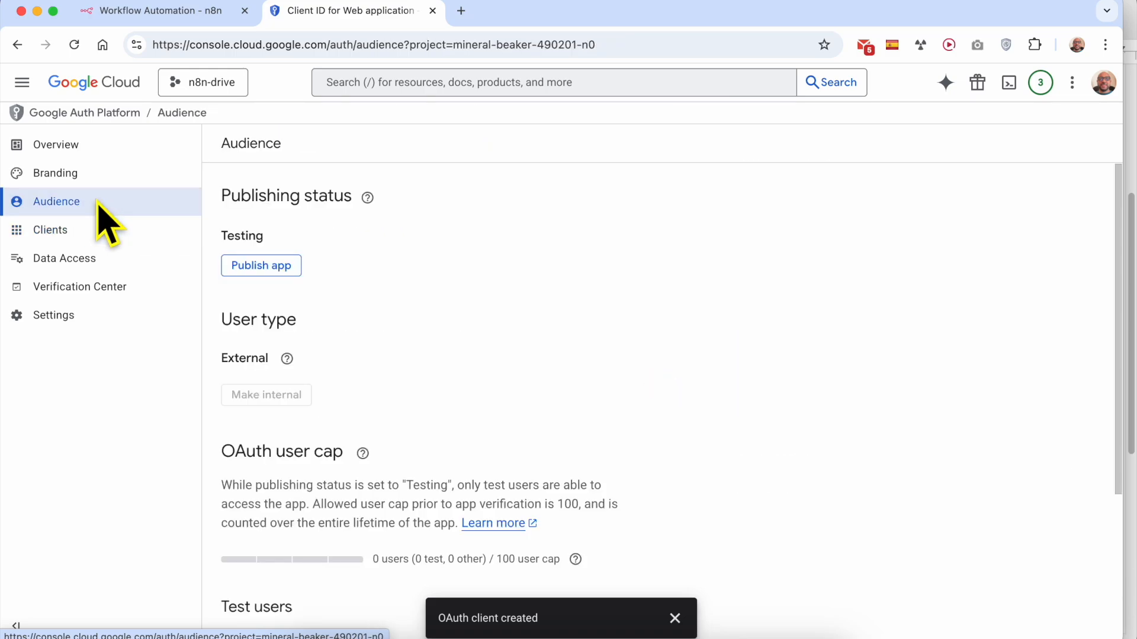
double_click(268, 200)
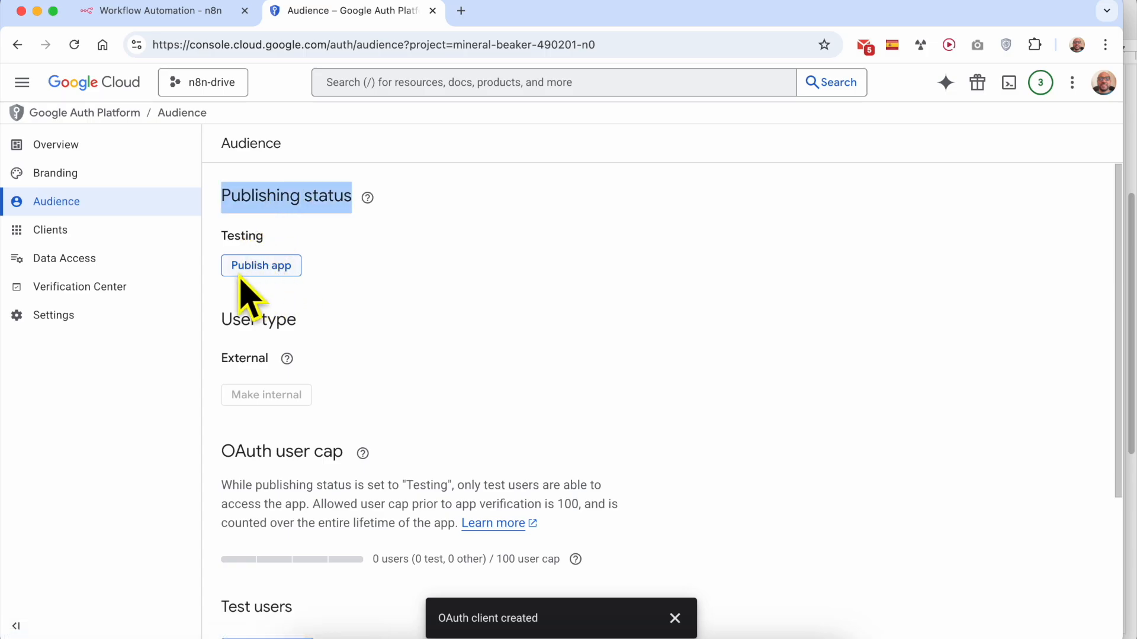
left_click(273, 274)
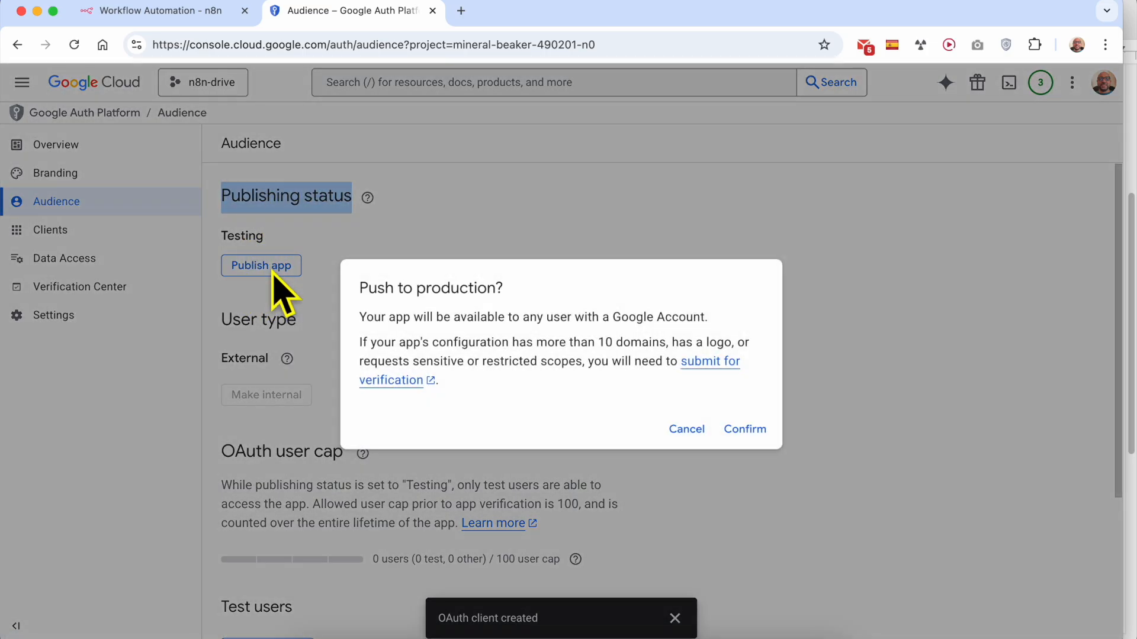
triple_click(373, 288)
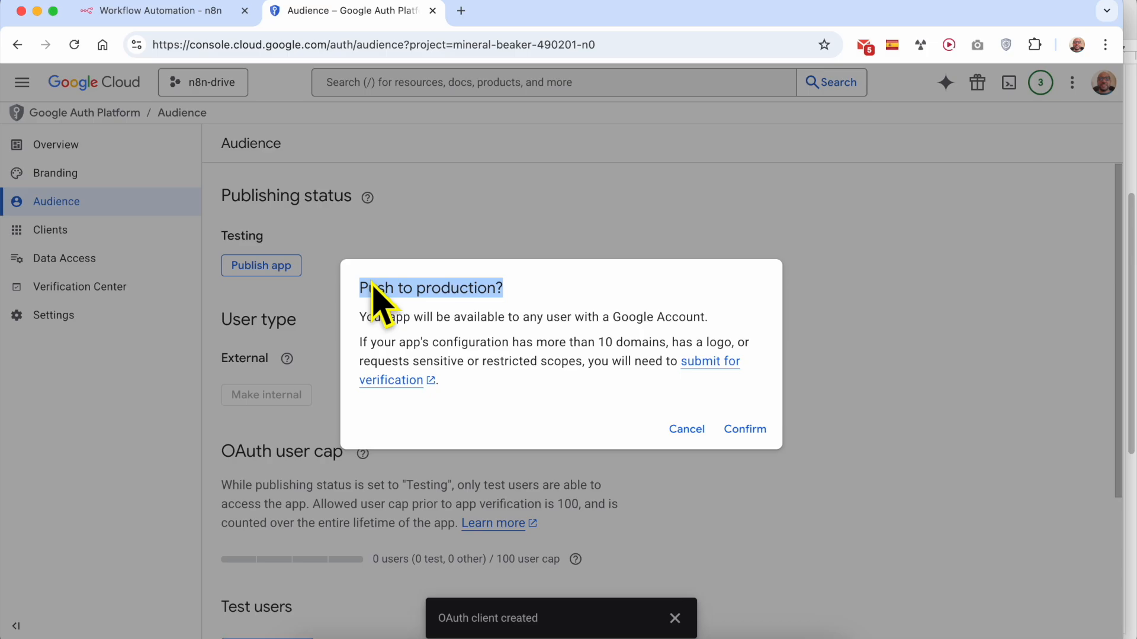
left_click(745, 430)
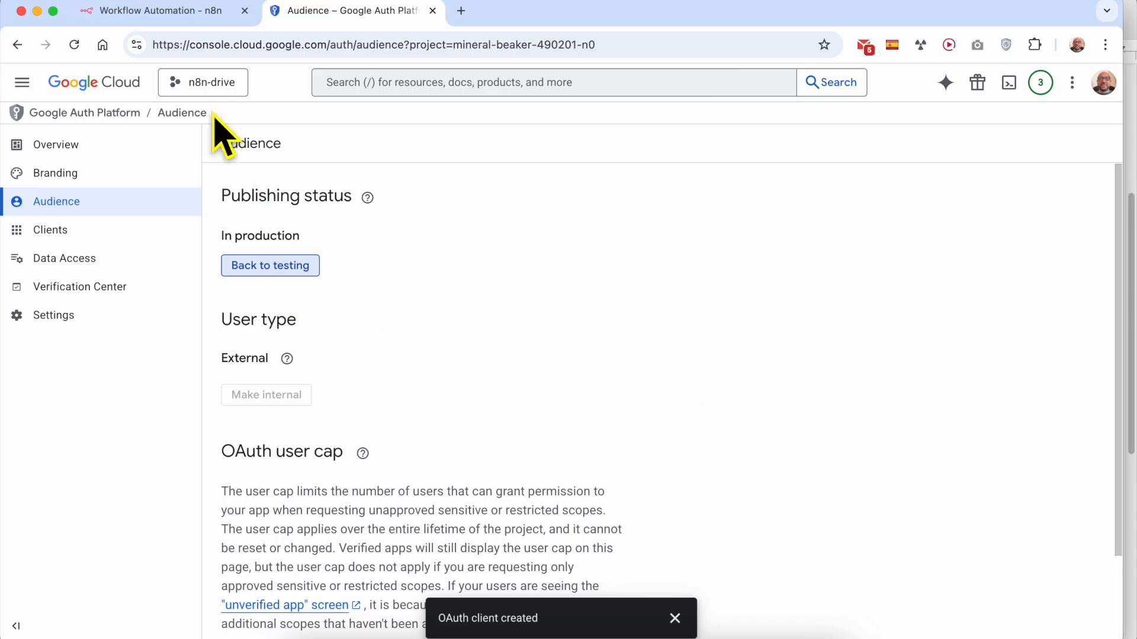
- Sign in with Google from the n8n credential, choose the Google account and proceed past the unverified-app warning to hstgr.cloud
left_click(167, 17)
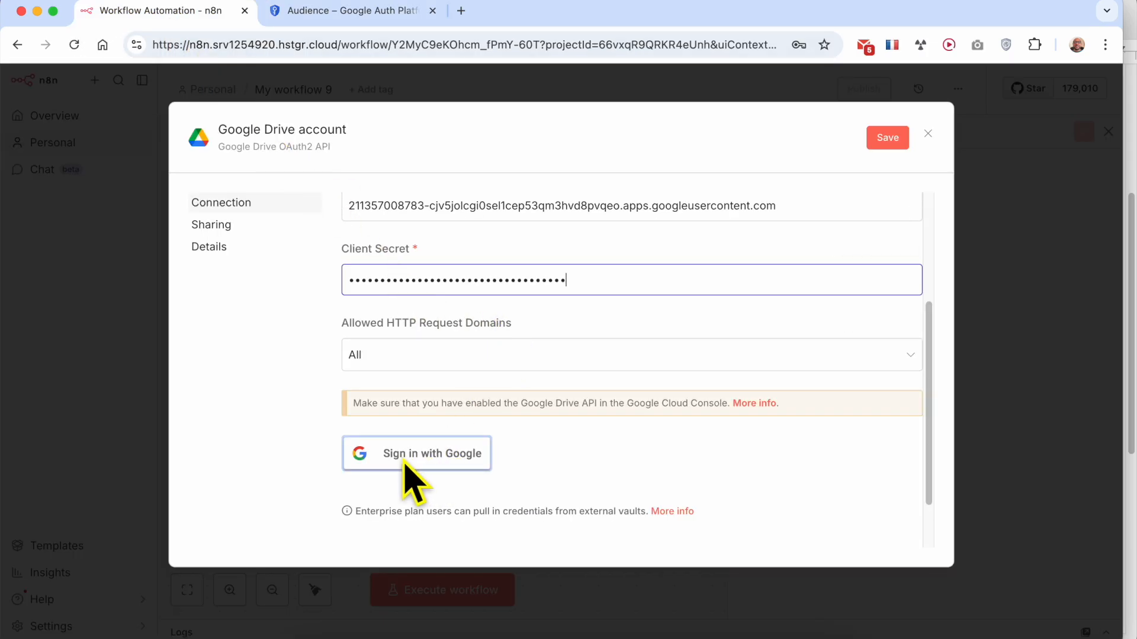
left_click(428, 463)
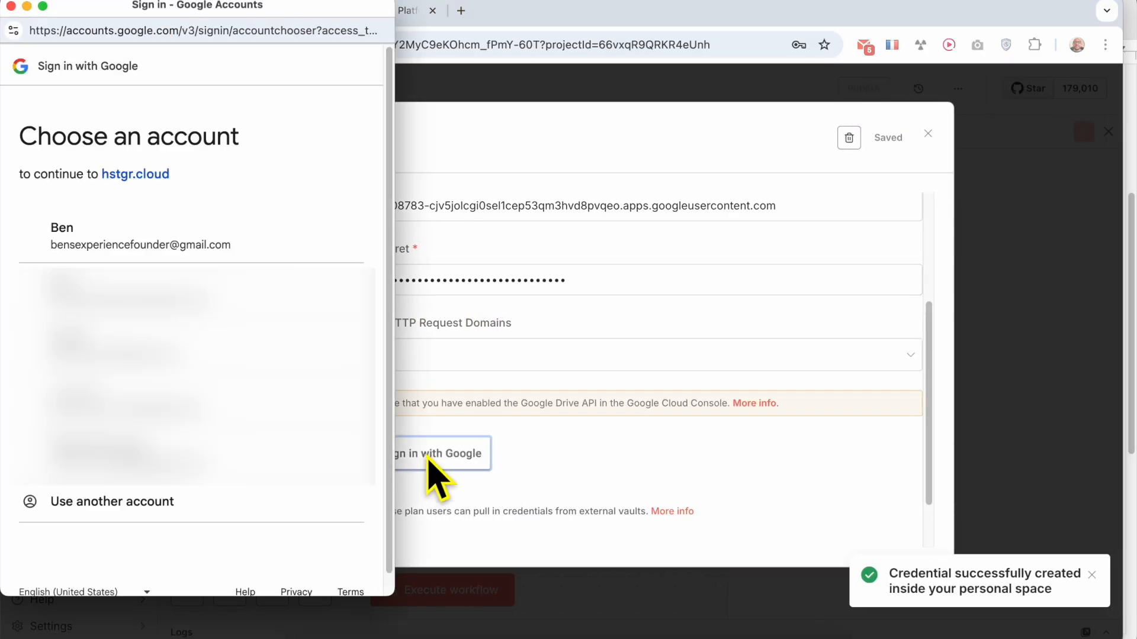
left_click(200, 248)
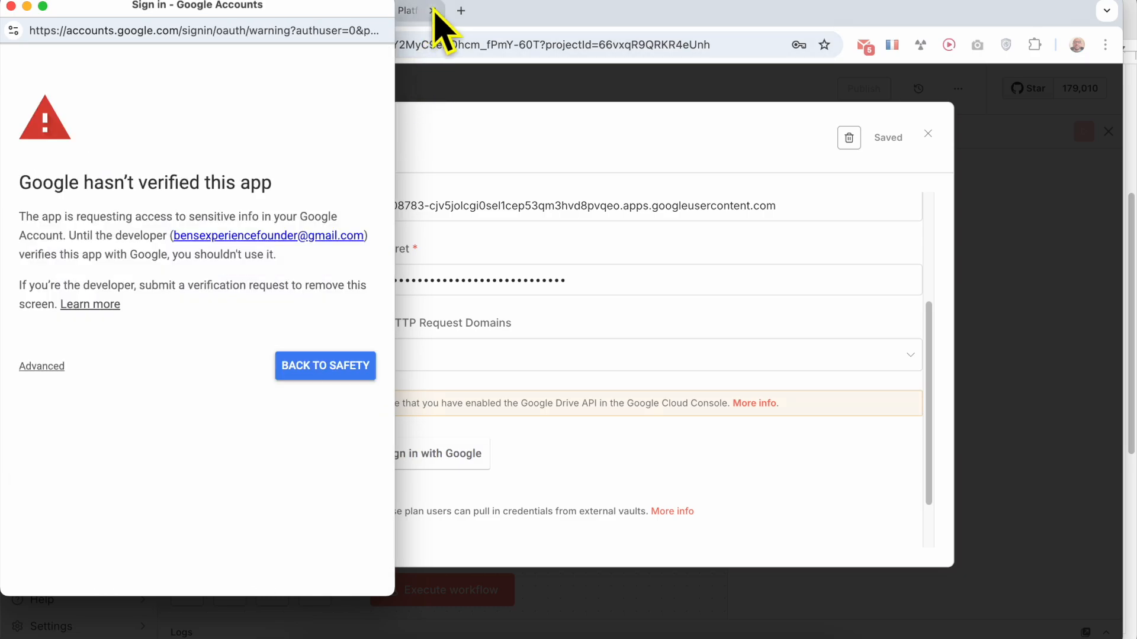
triple_click(87, 178)
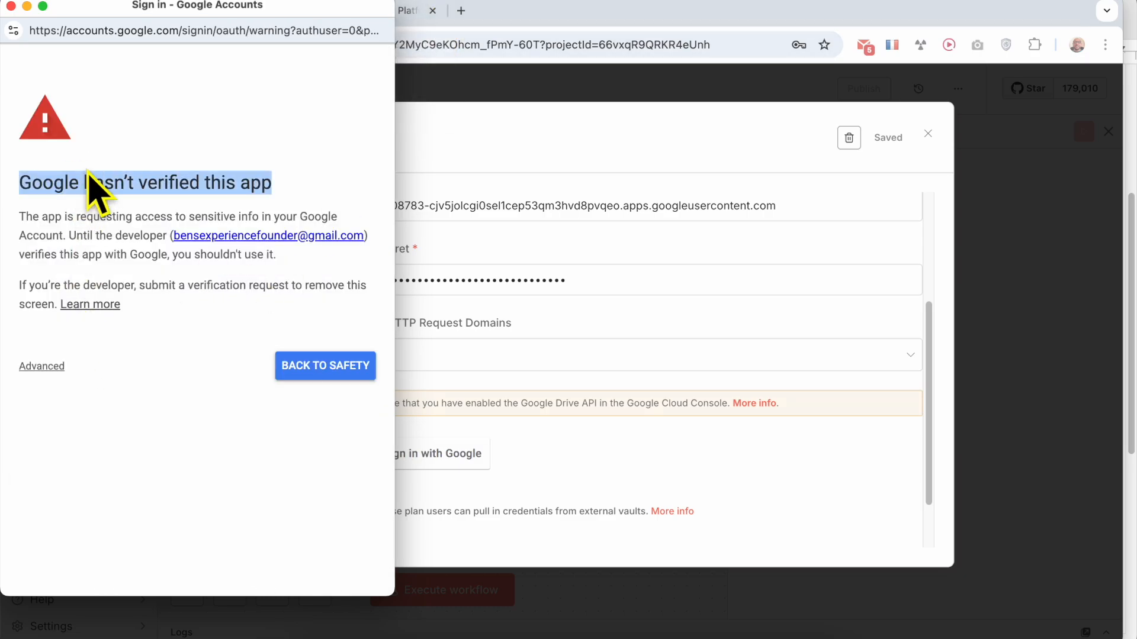
left_click(46, 367)
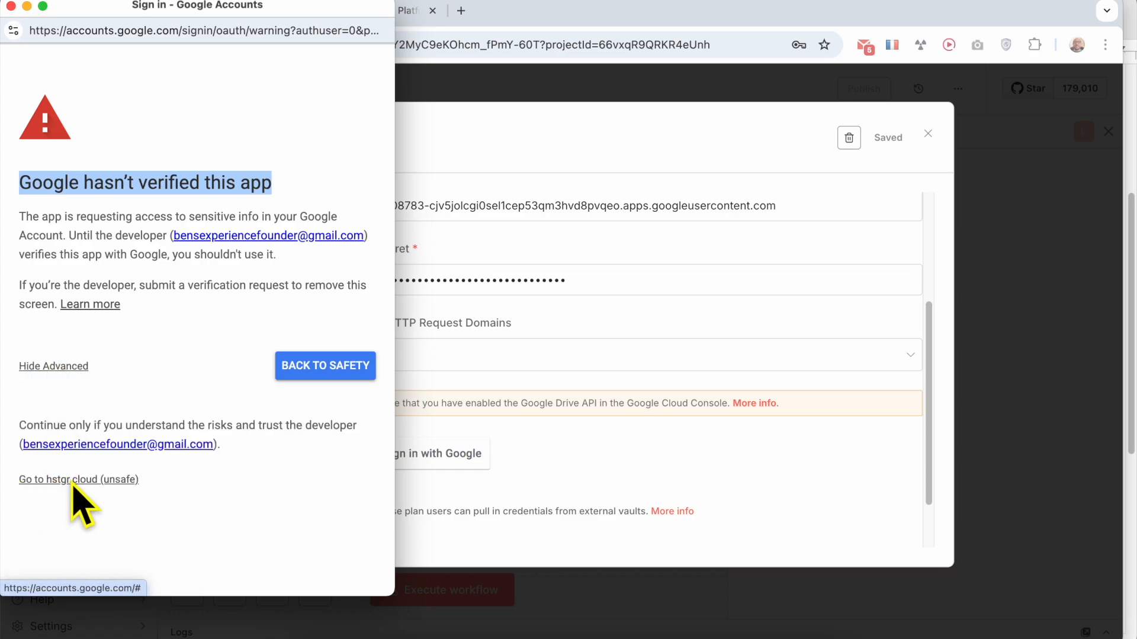
left_click(112, 482)
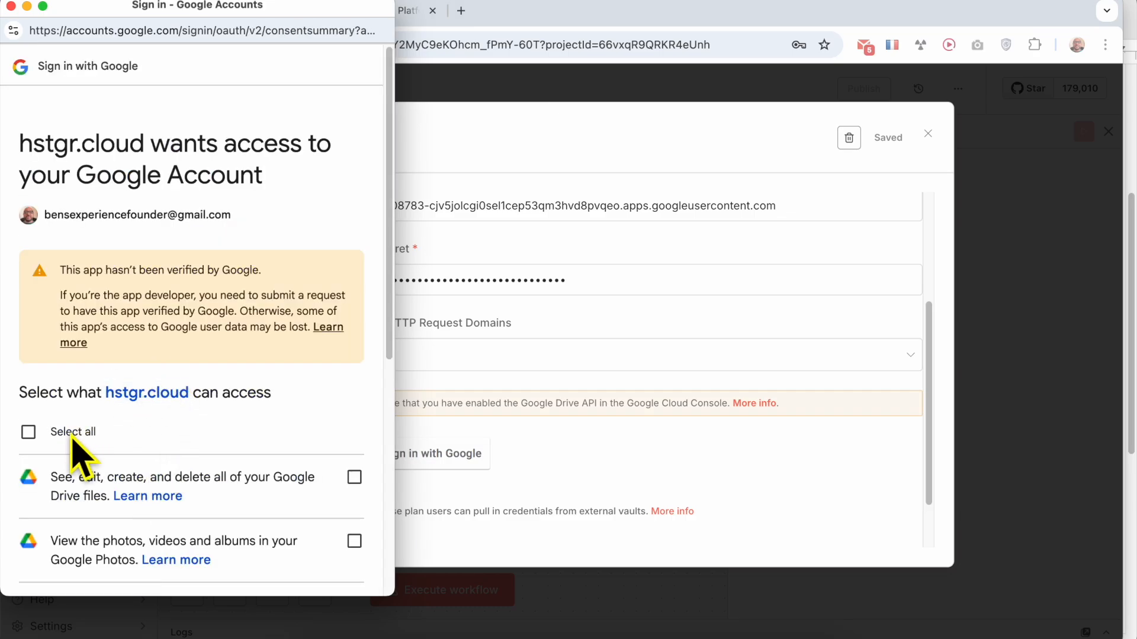
- Grant hstgr.cloud all requested Google Drive and Google Photos permissions and complete the account connection
left_click(72, 438)
scroll(242, 453, "down", 6)
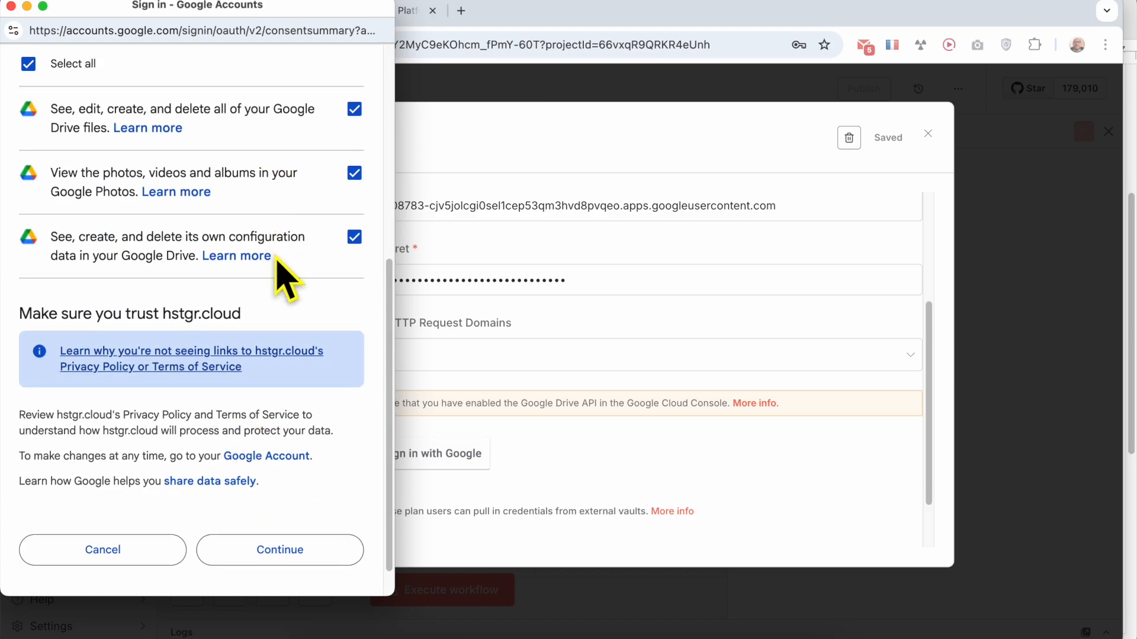
scroll(282, 272, "up", 3)
scroll(312, 425, "down", 4)
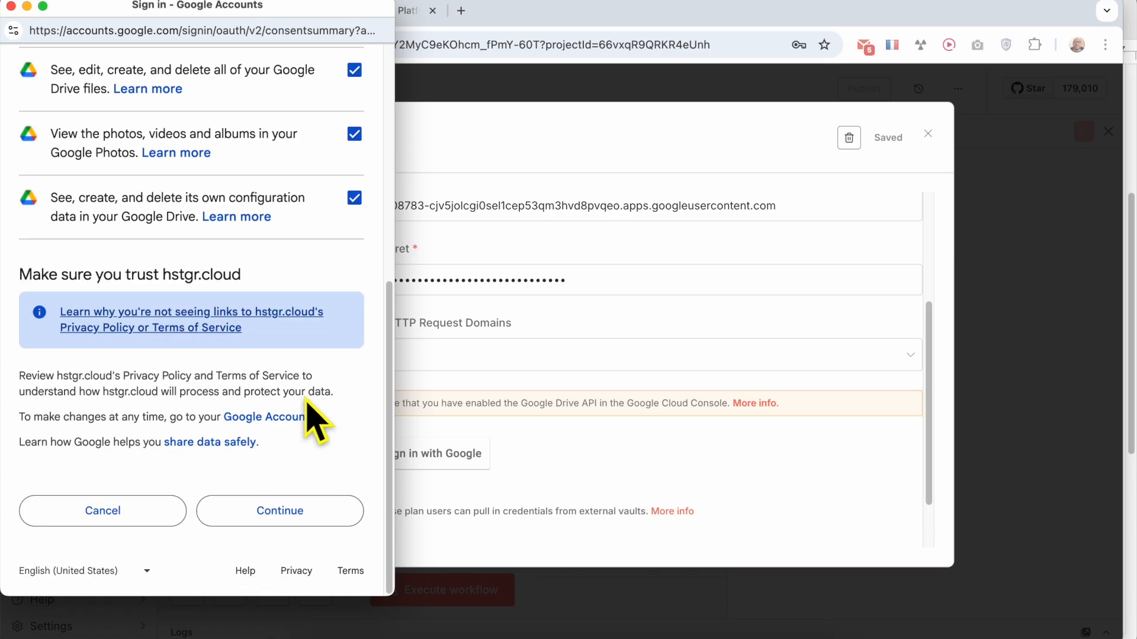
left_click(296, 517)
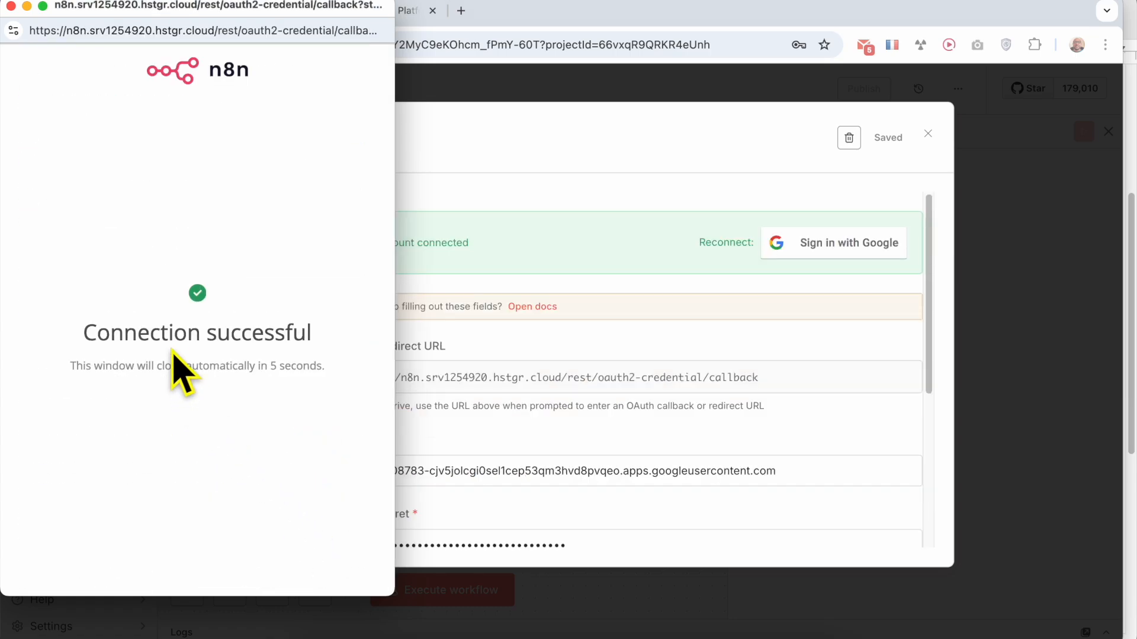
triple_click(173, 366)
left_click(173, 356)
triple_click(175, 334)
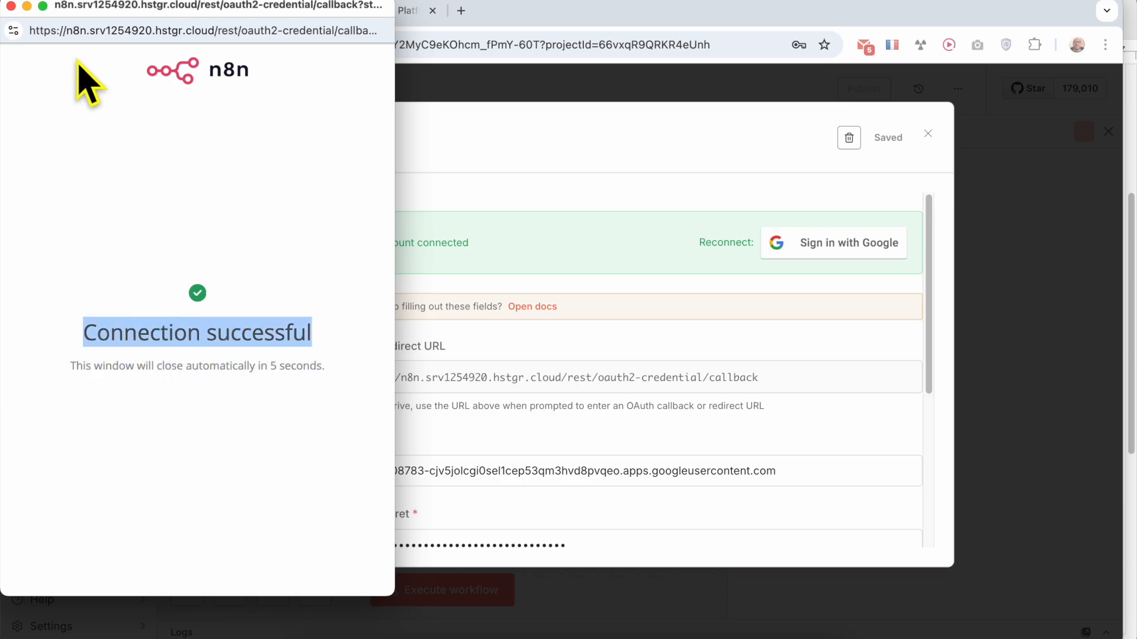
- Close the connection confirmation window, the Google Drive credential and the Client ID side panel, dismissing the browser's offer to save the password
left_click(11, 6)
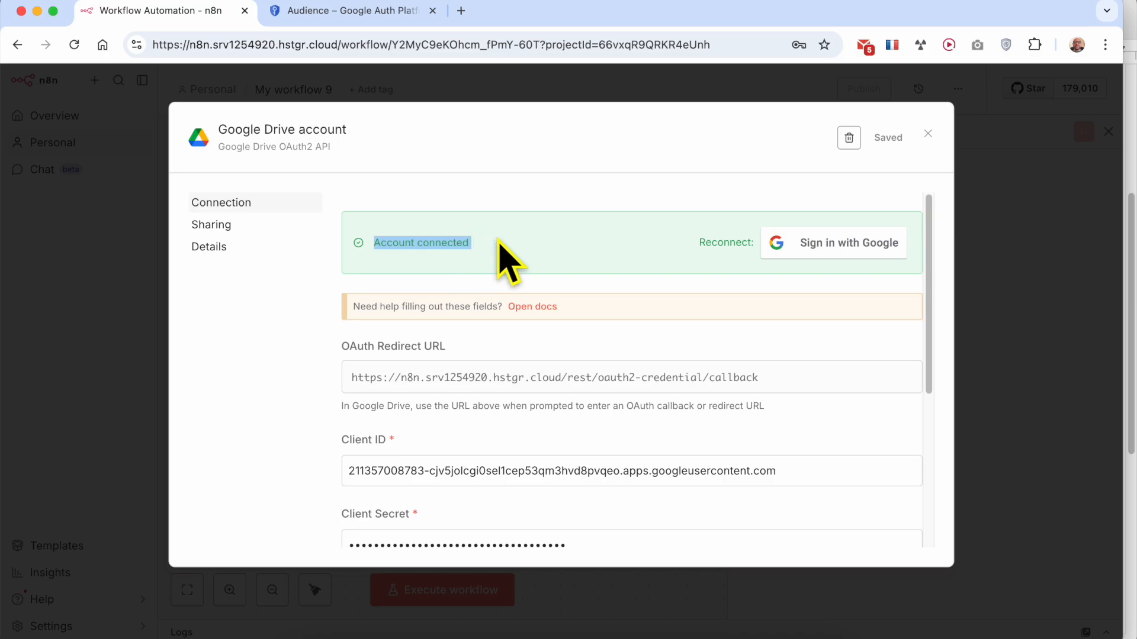
left_click(928, 134)
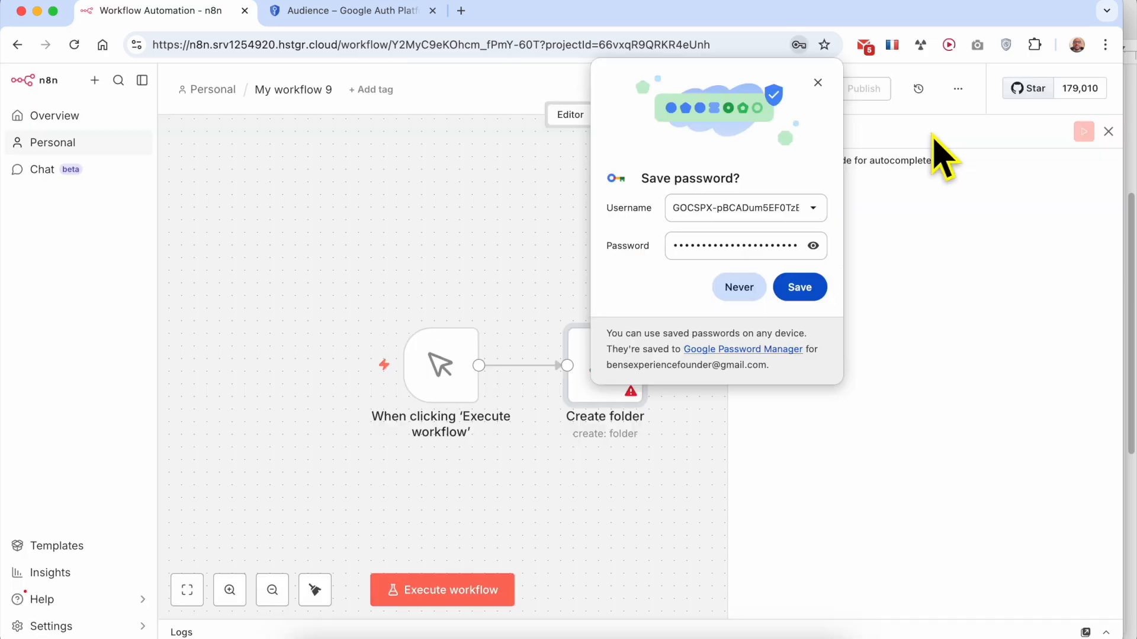
left_click(819, 83)
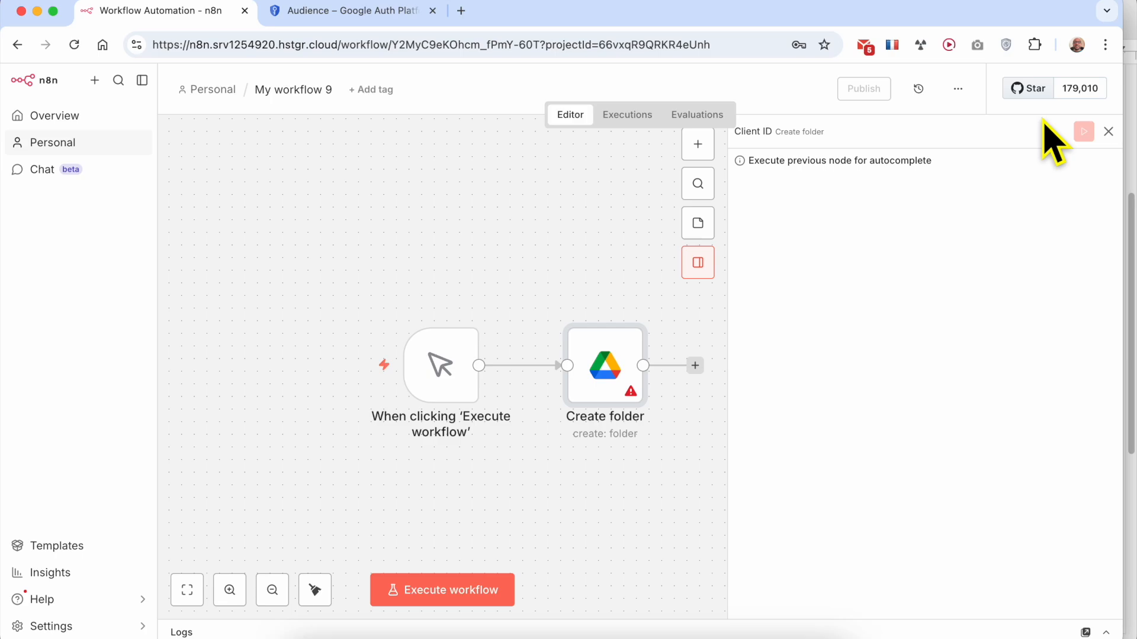
left_click(1109, 131)
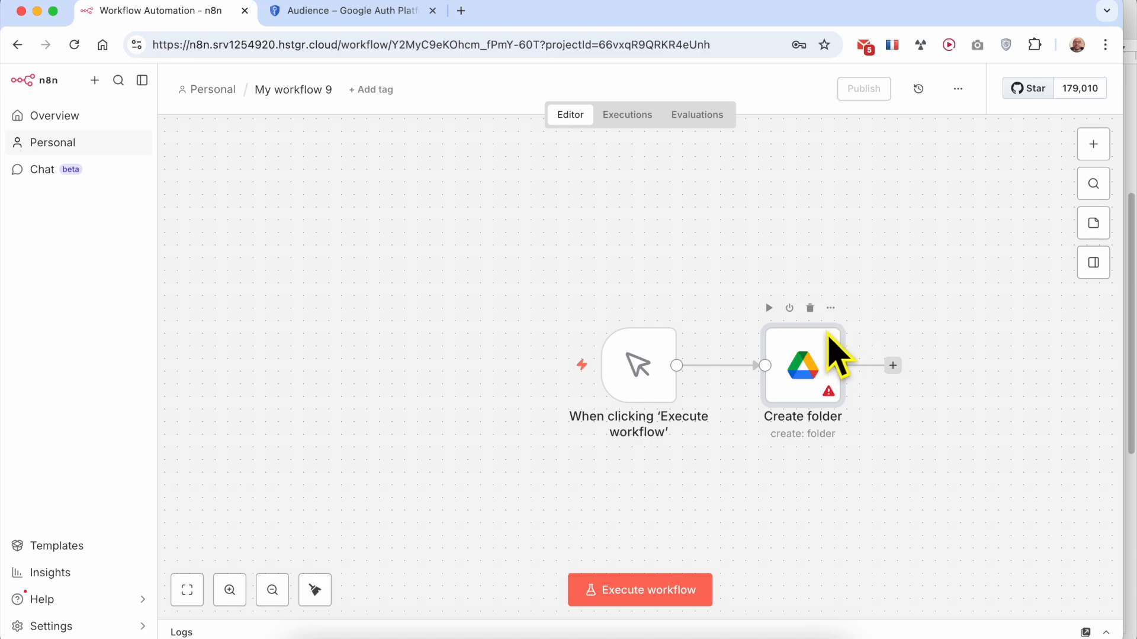
- Delete the Create folder node and bring up the Google Drive folder actions for a new node after the manual trigger
left_click(810, 309)
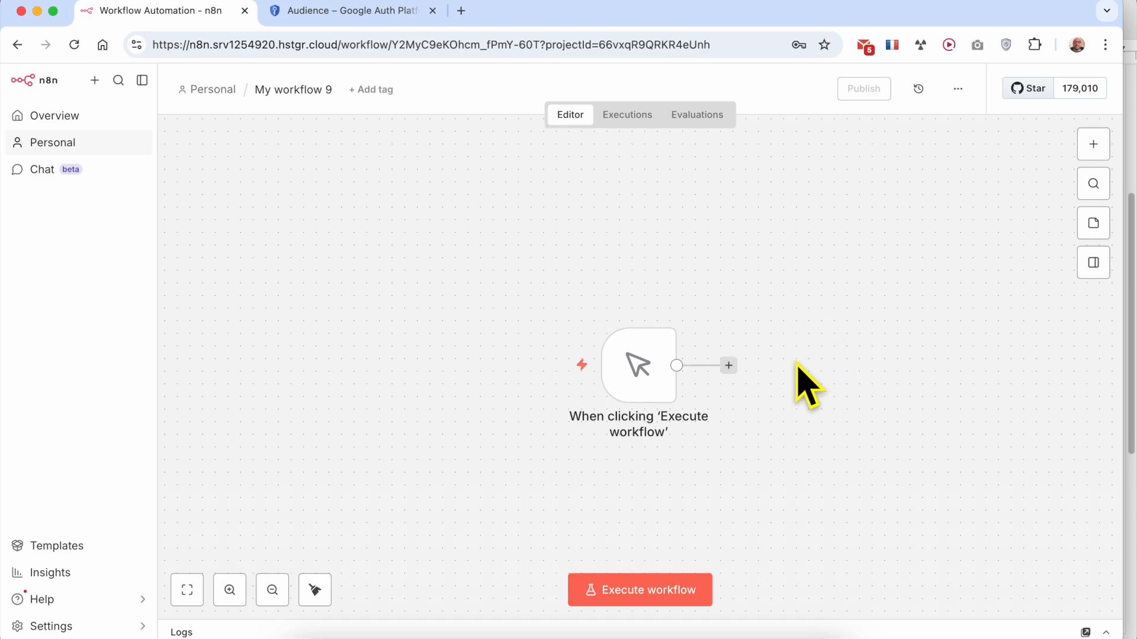
left_click(729, 365)
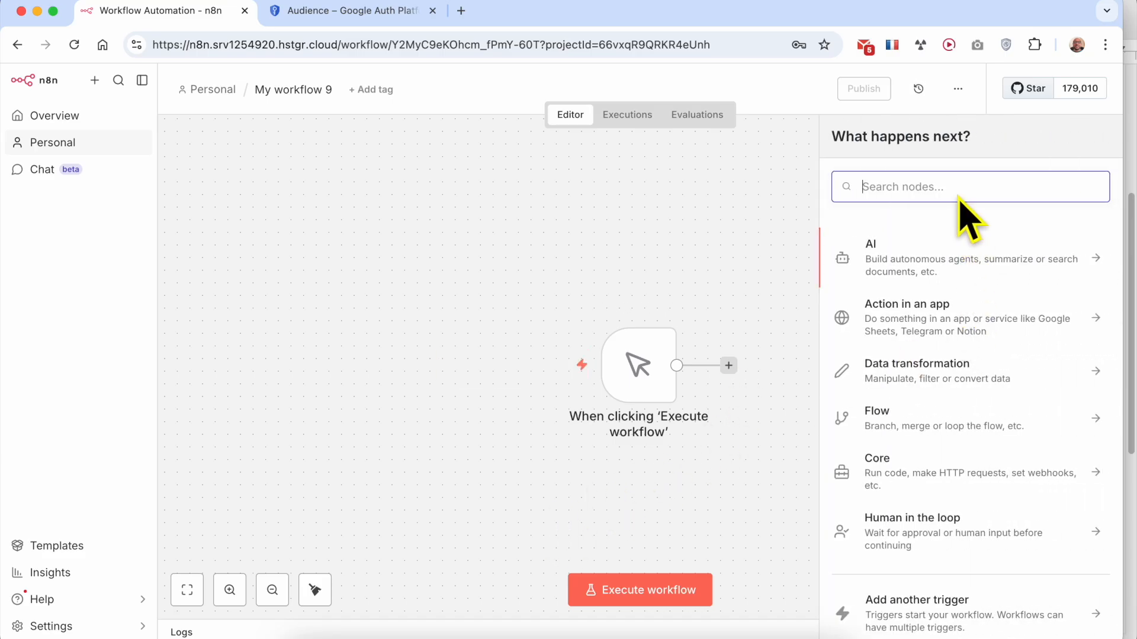
type("googdl")
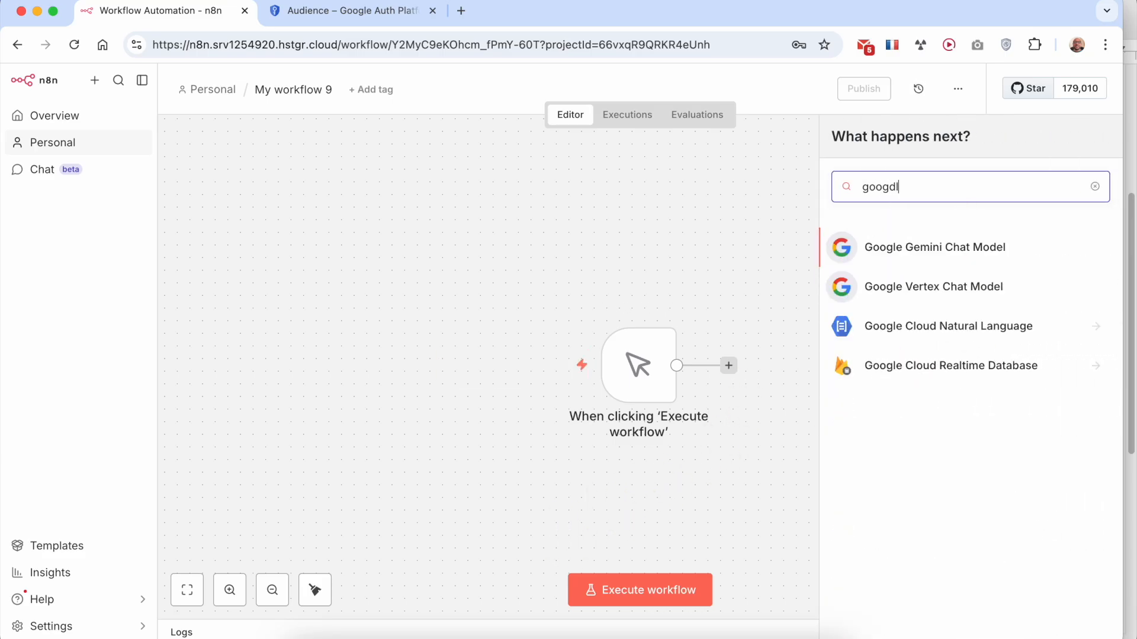
key("BackSpace")
key("BackSpace")
key("ctrl+a")
type("driv")
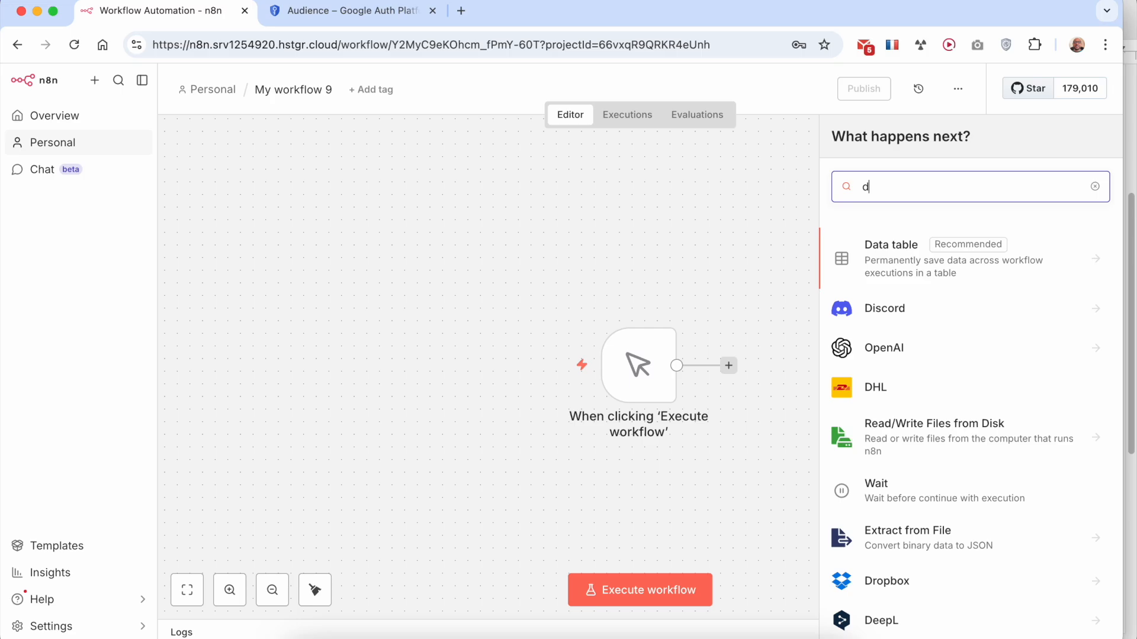
left_click(929, 287)
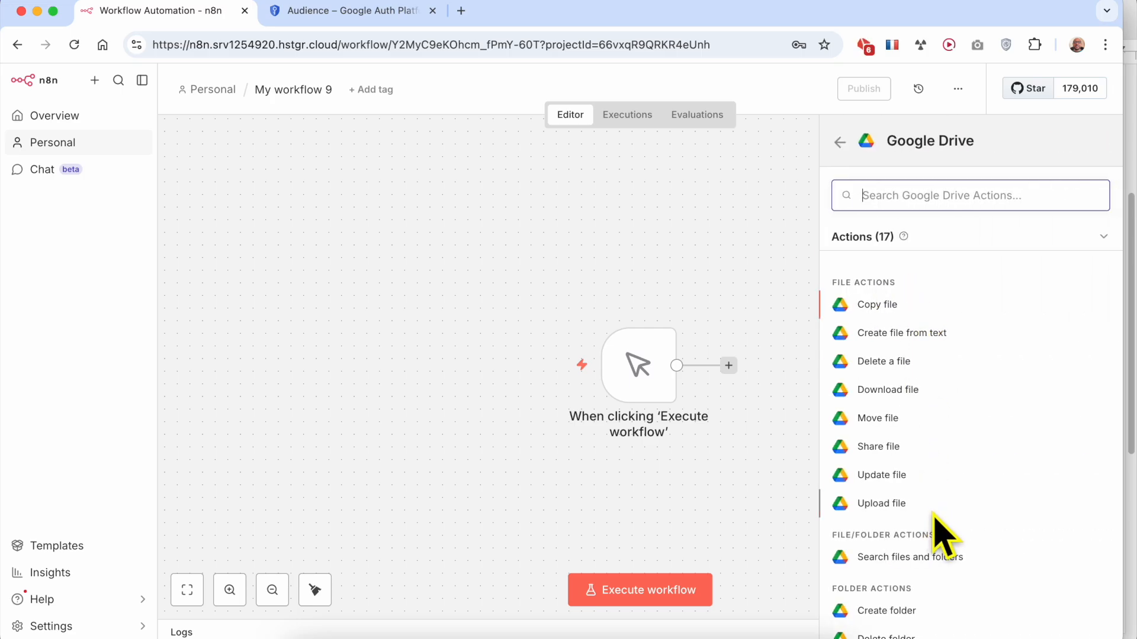
scroll(944, 527, "down", 3)
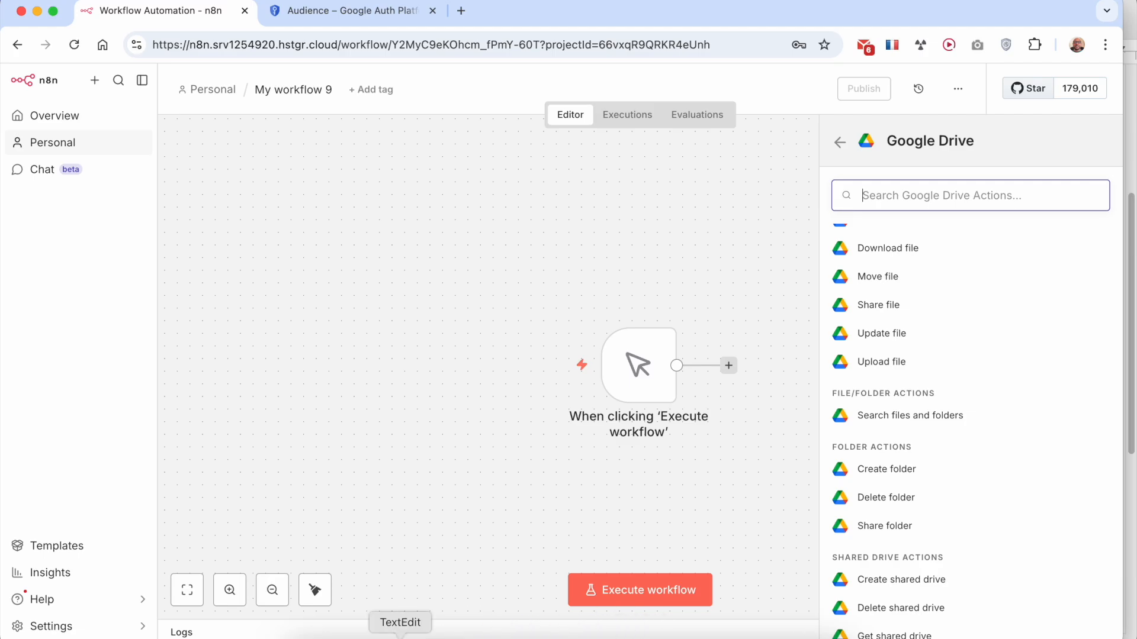
- Switch to the TextEdit notes and review the Drive connection test tasks and the online course section
left_click(400, 637)
scroll(811, 448, "down", 3)
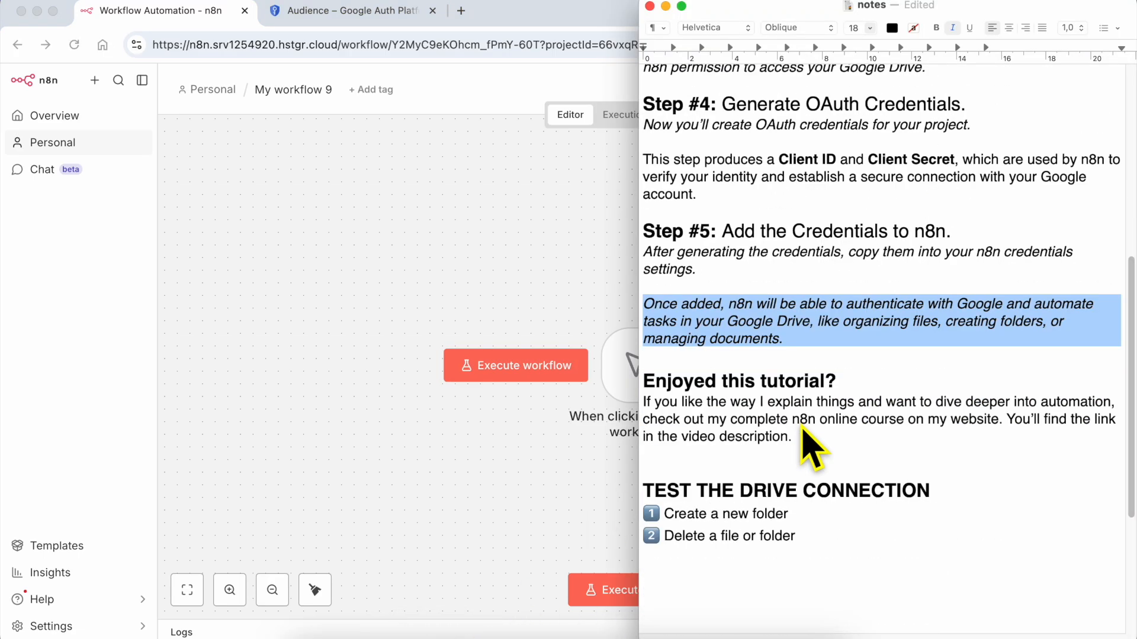
triple_click(722, 495)
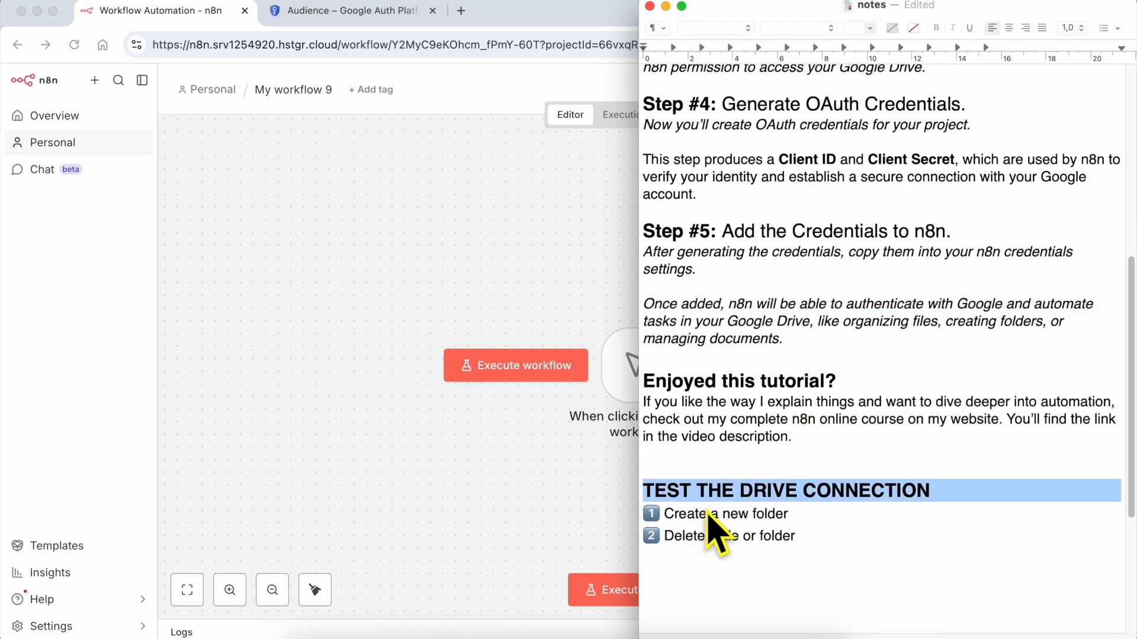
triple_click(713, 516)
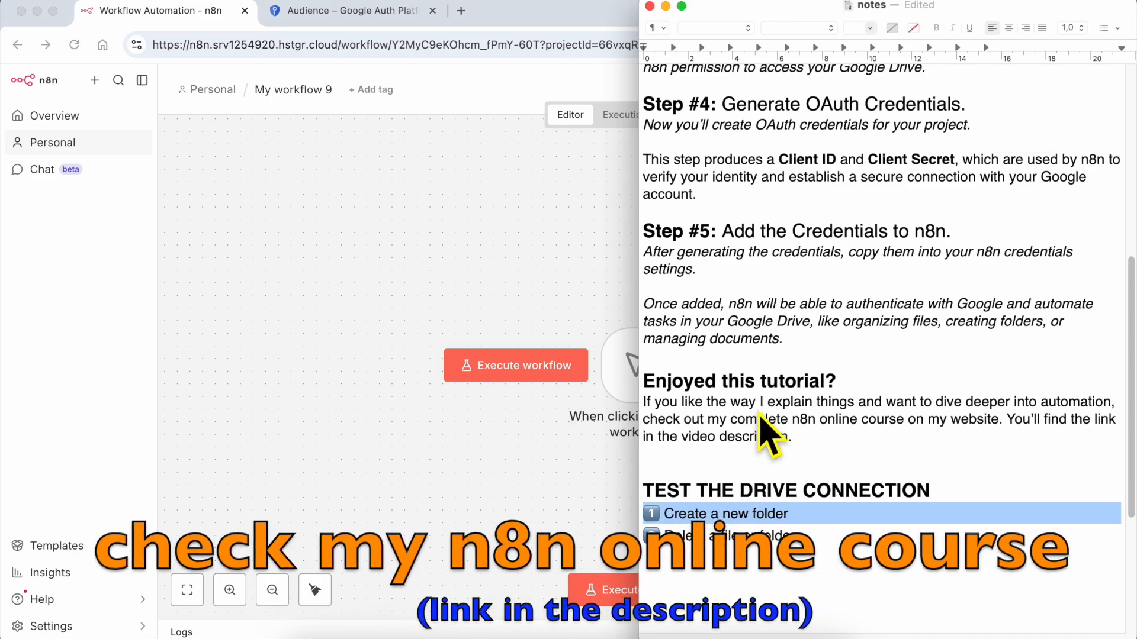
triple_click(803, 416)
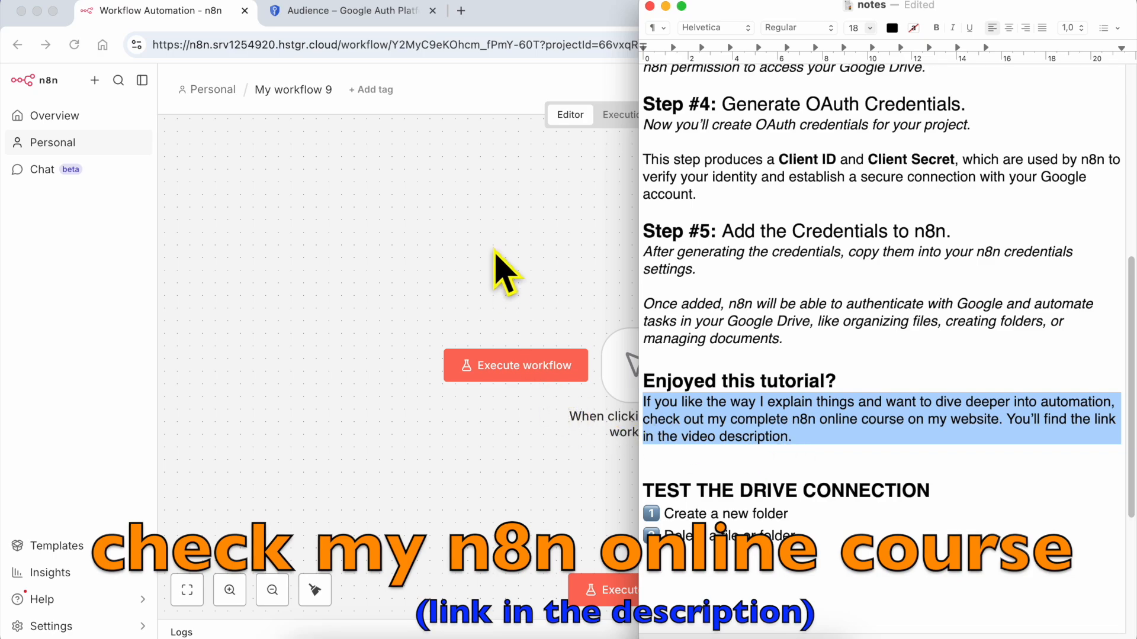
left_click(759, 389)
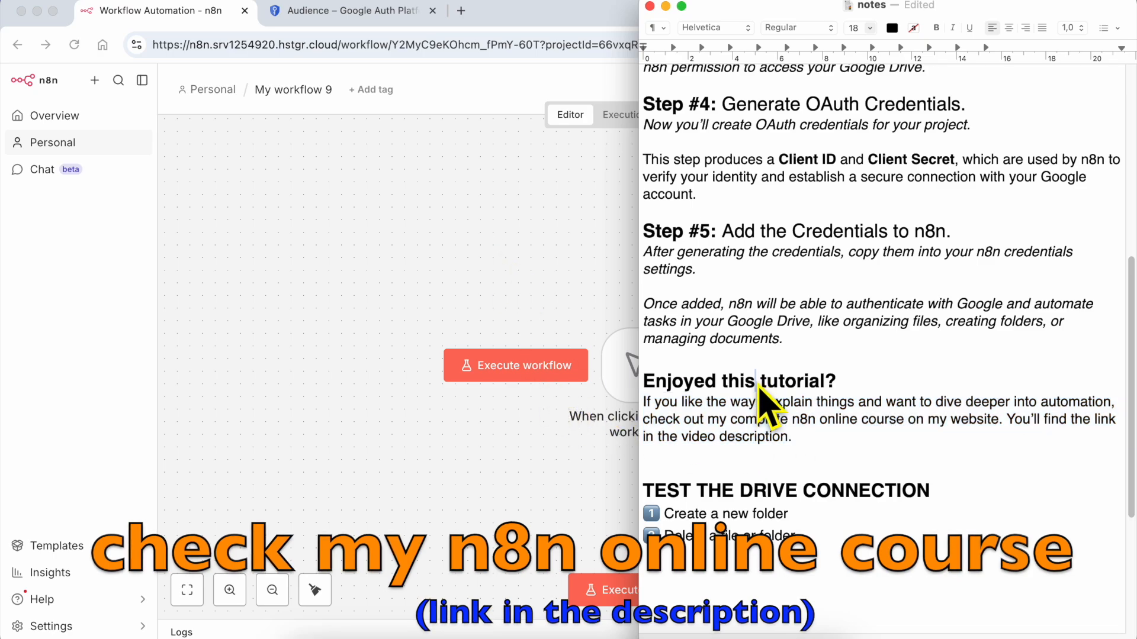
triple_click(809, 433)
mouse_move(809, 432)
left_mouse_down()
mouse_move(796, 387)
mouse_move(817, 450)
left_mouse_up()
triple_click(796, 388)
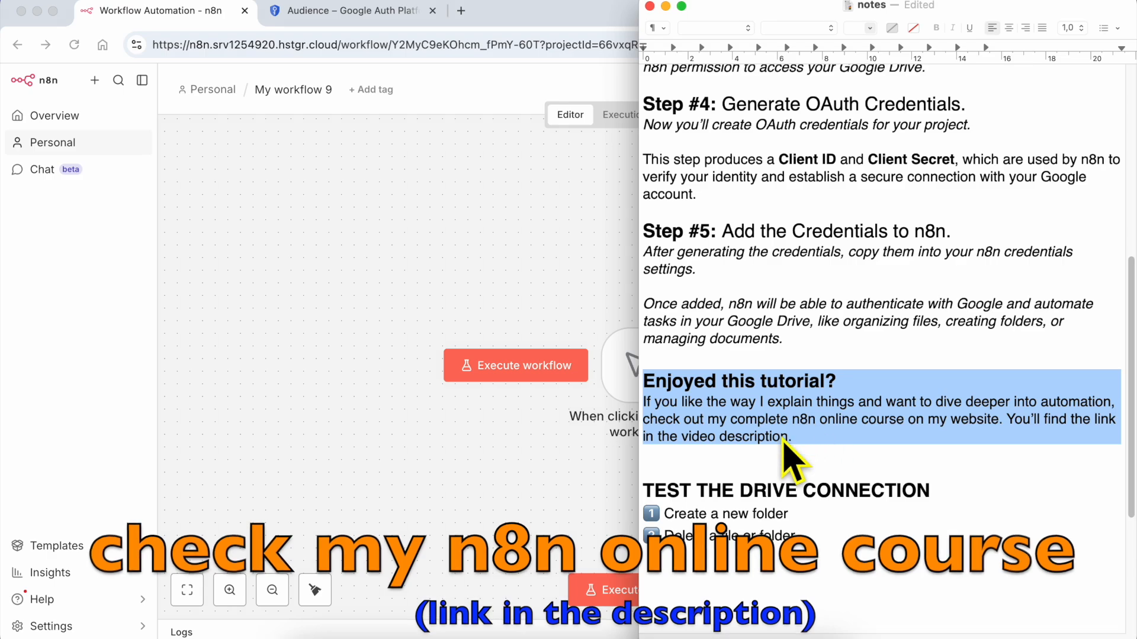
triple_click(741, 518)
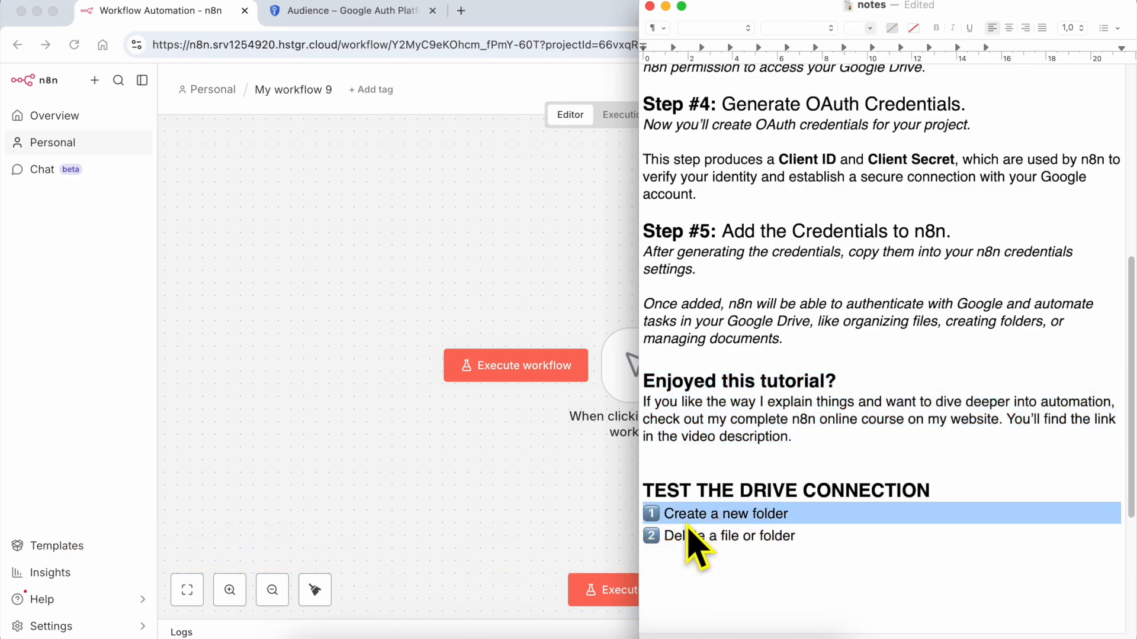
- Return to n8n, add the Google Drive Create folder action and connect it with the Google Drive account credential
left_click(556, 481)
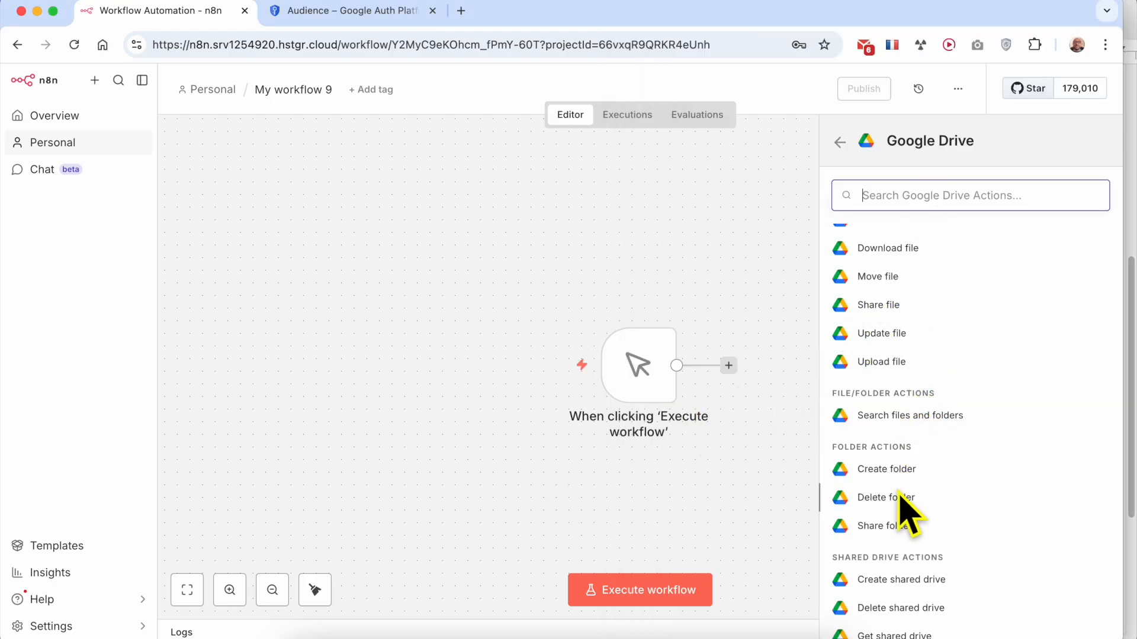
left_click(880, 470)
left_click(488, 185)
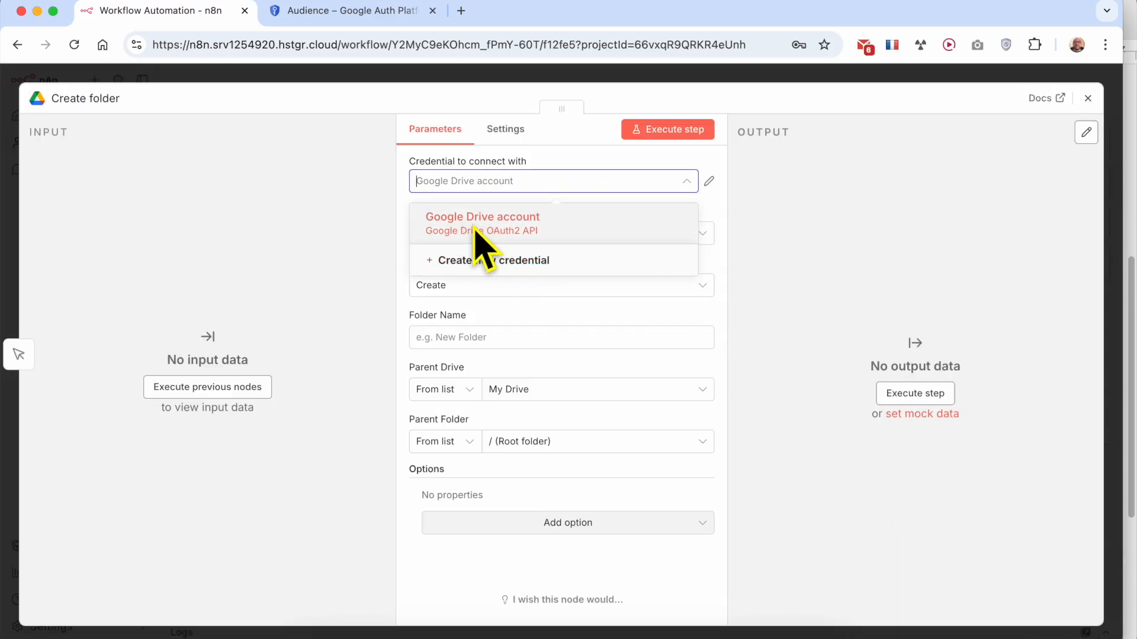
left_click(508, 225)
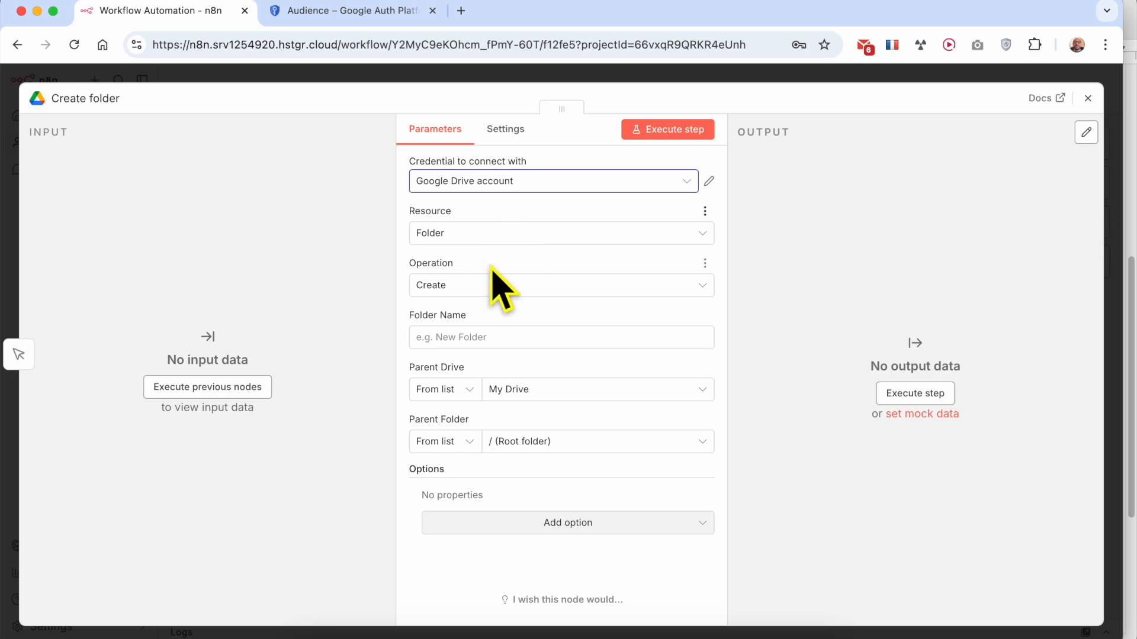
- Keep Folder as the node's resource and choose Create as its operation
left_click(445, 237)
left_click(456, 327)
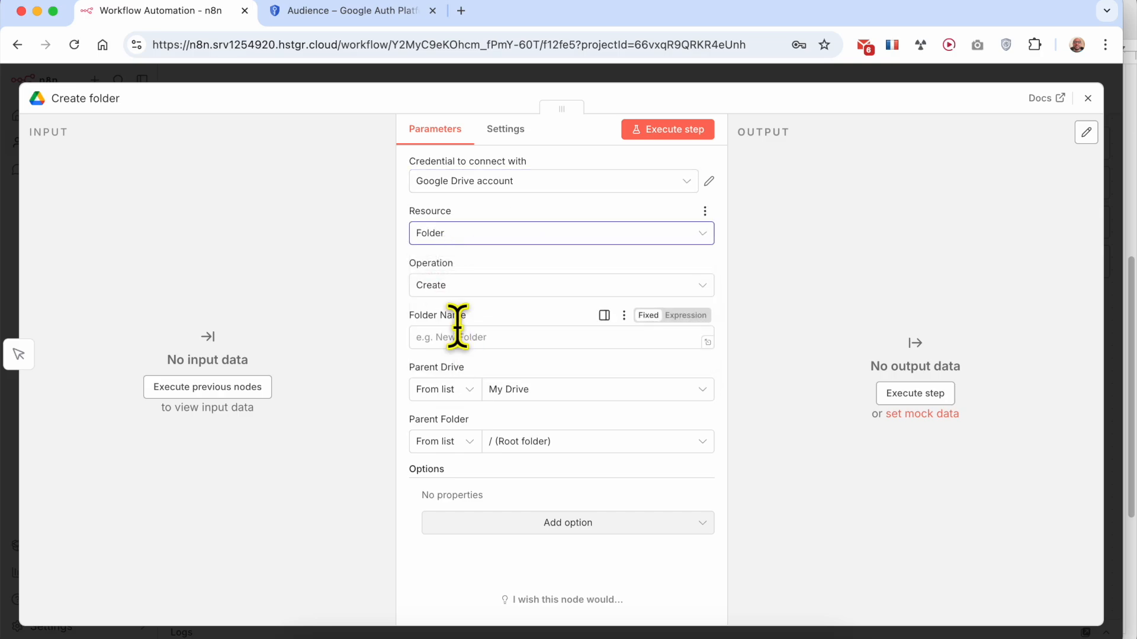
left_click(477, 289)
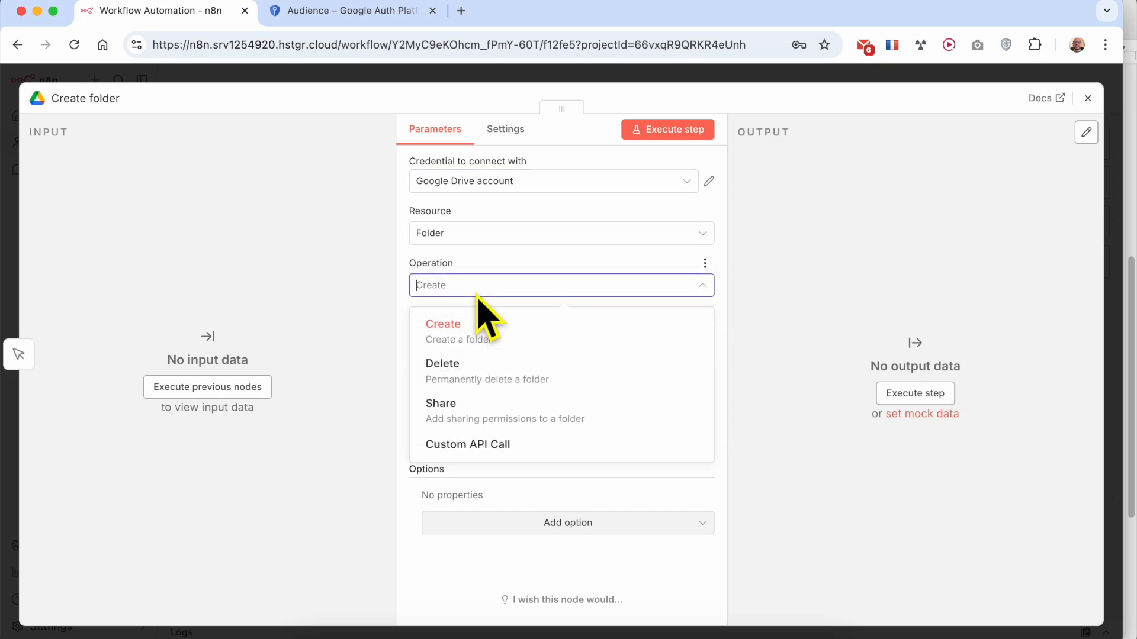
left_click(480, 341)
- Set the folder name to "this folder is created automatically using n8n", fixing the spelling of "automatically"
left_click(500, 340)
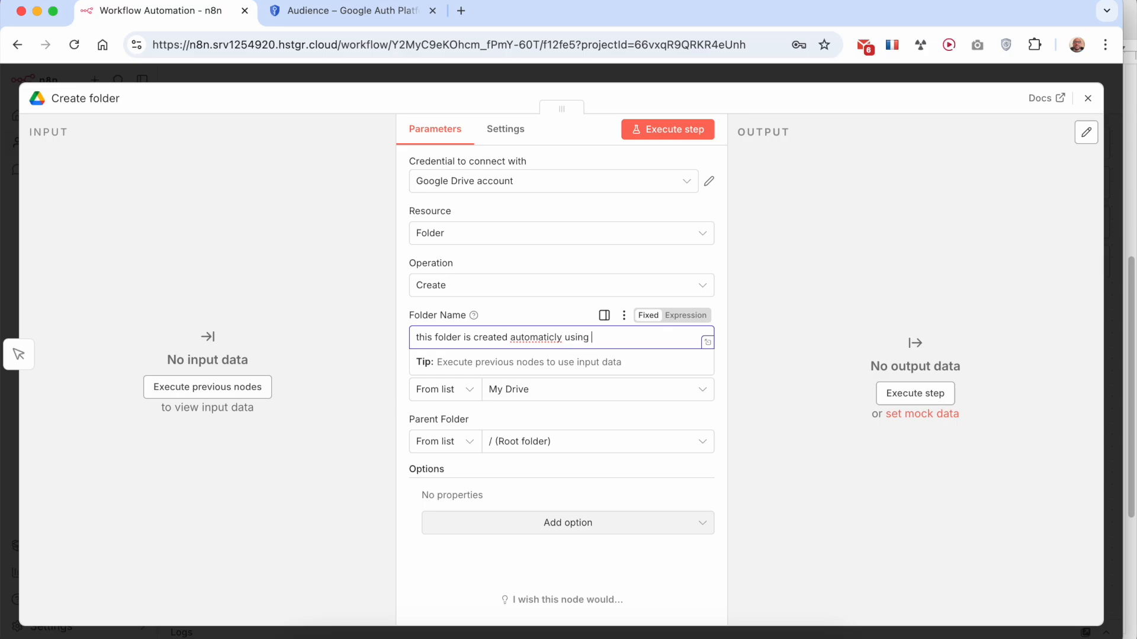
right_click(536, 338)
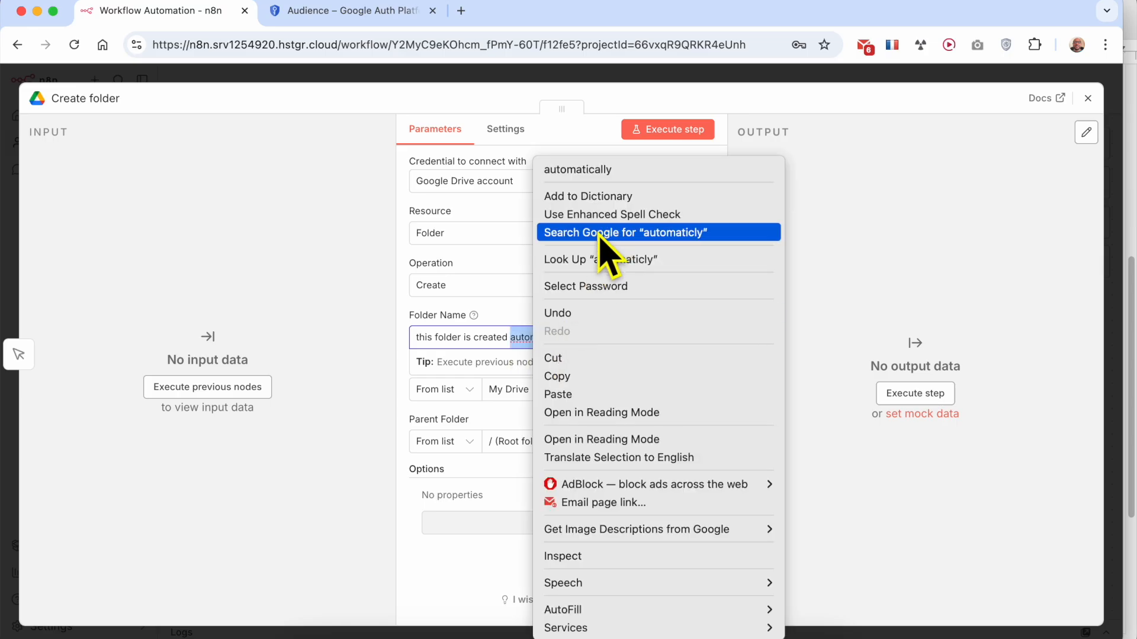
left_click(619, 169)
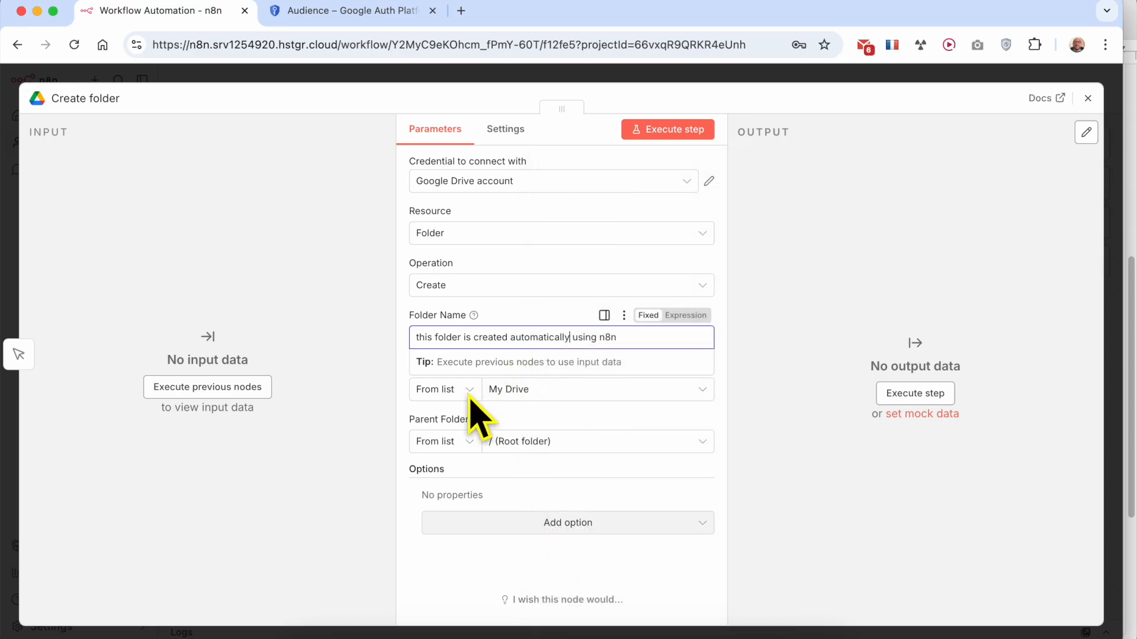
left_click(516, 418)
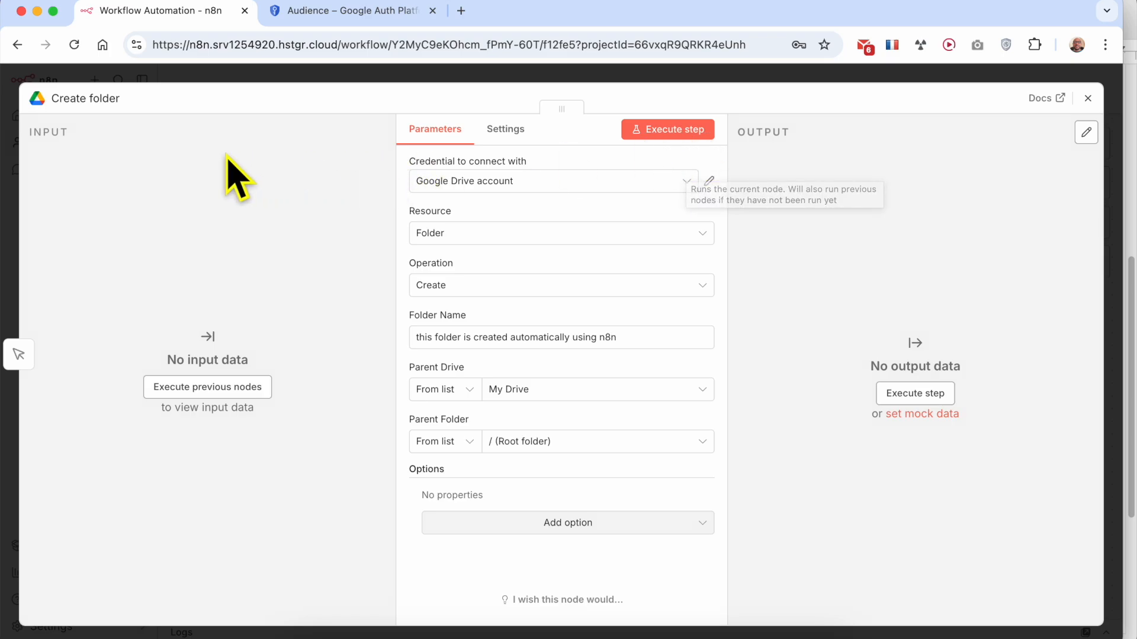
- Open My Drive in Google Drive in a separate tab to check its existing folders, and return to the n8n workflow
left_click(287, 47)
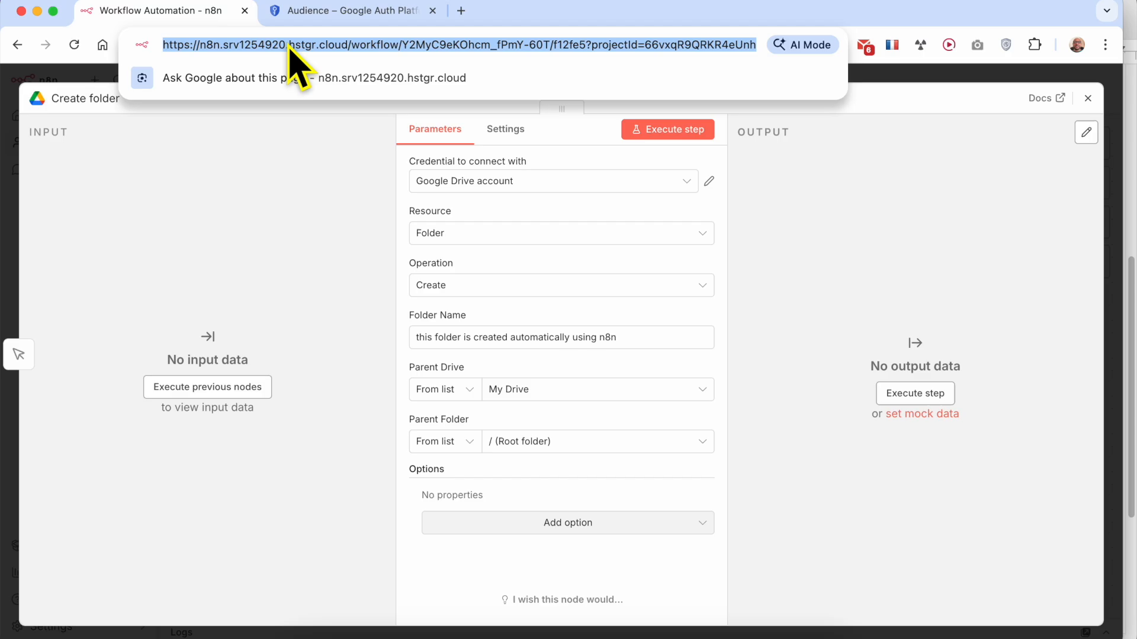
type("drive")
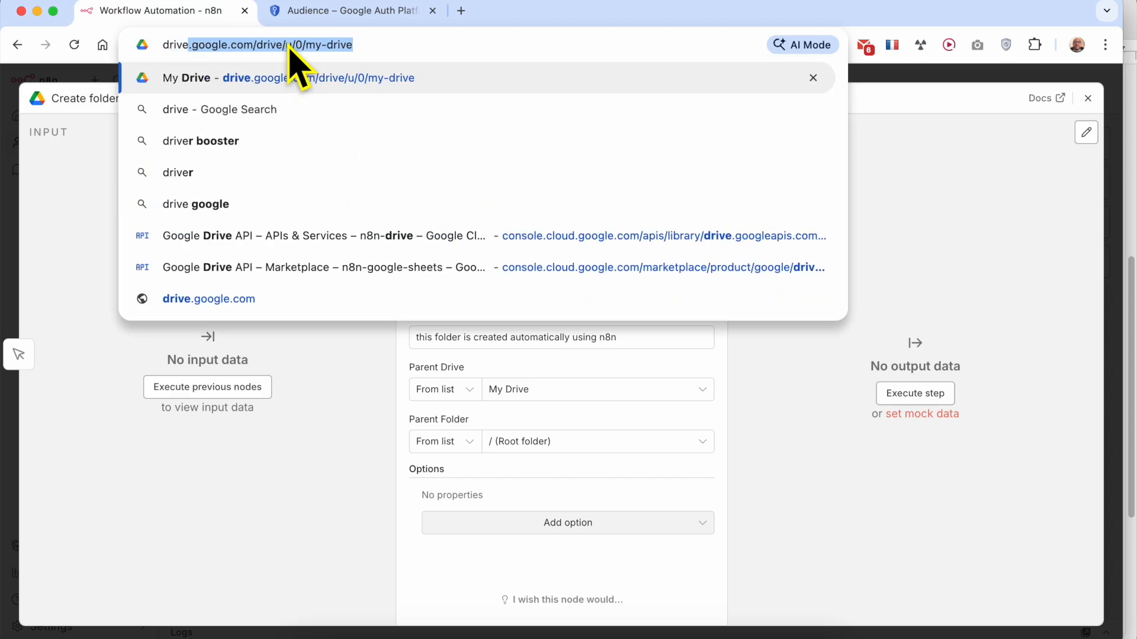
key("Return")
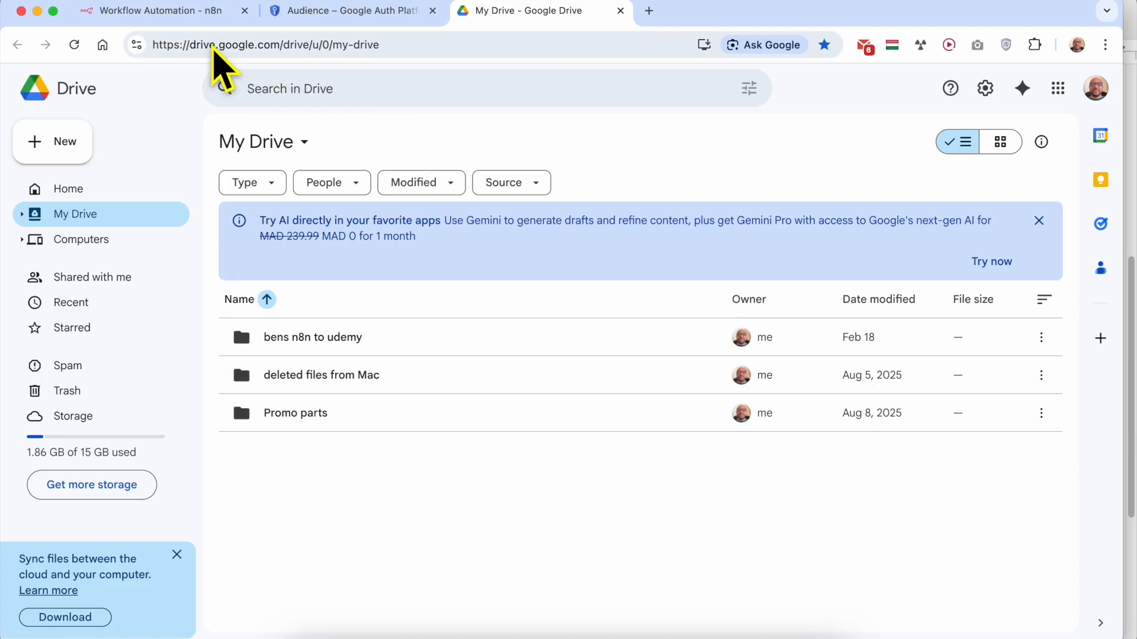
left_click(163, 14)
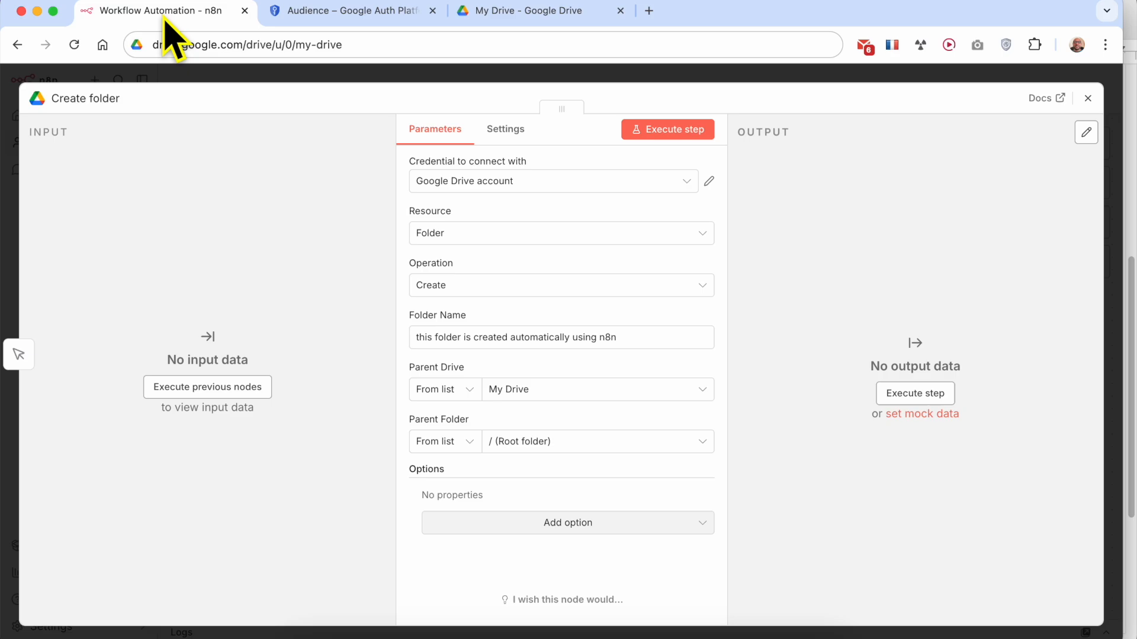
- Execute the Create folder step and check the id and name of the folder in its output
left_click(683, 134)
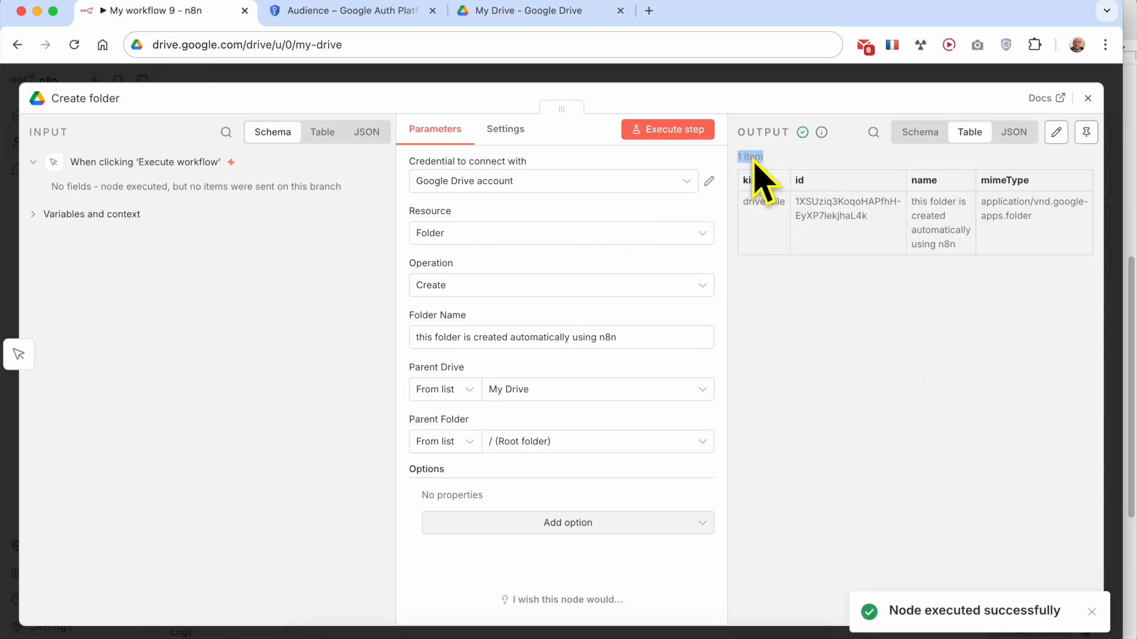
triple_click(865, 220)
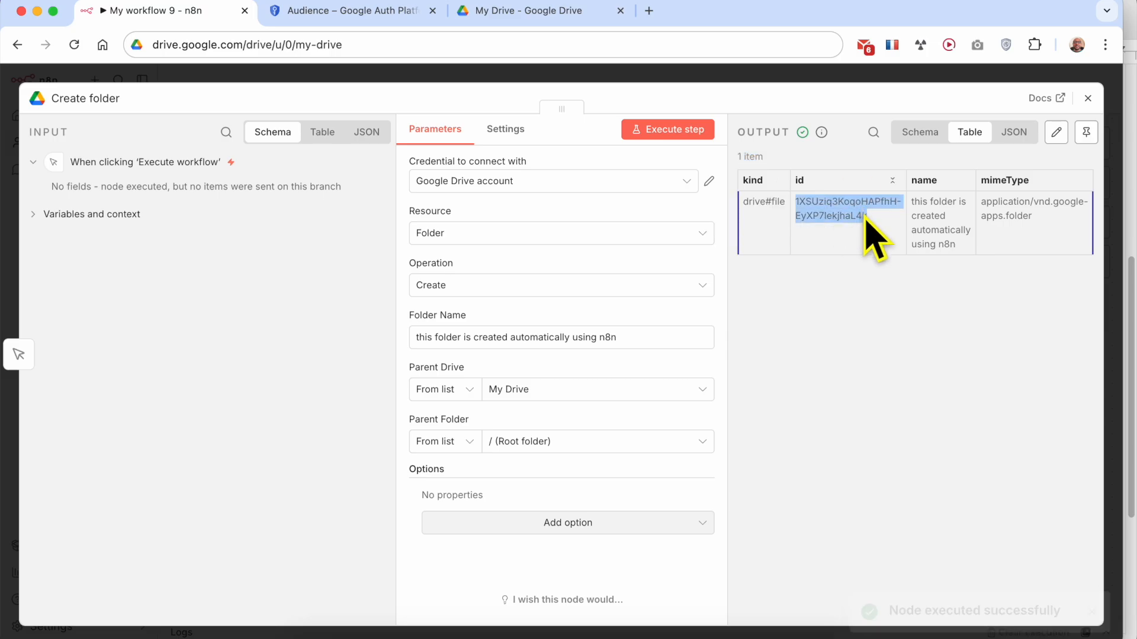
triple_click(952, 222)
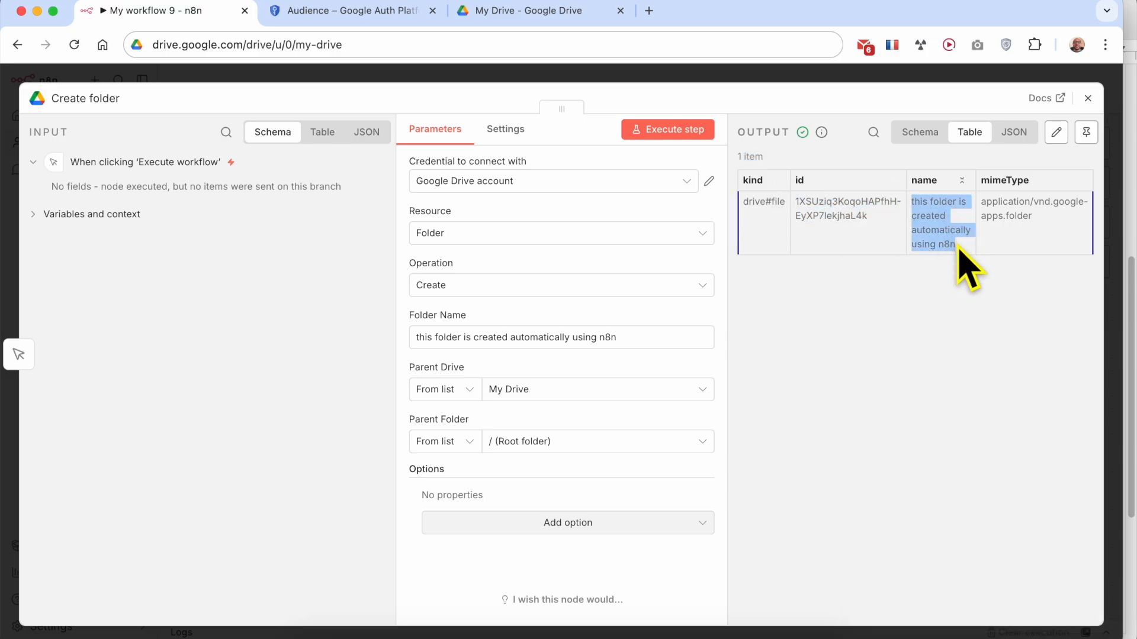
- Switch to Google Drive and open the folder "this folder is created automatically using n8n" in My Drive
left_click(567, 13)
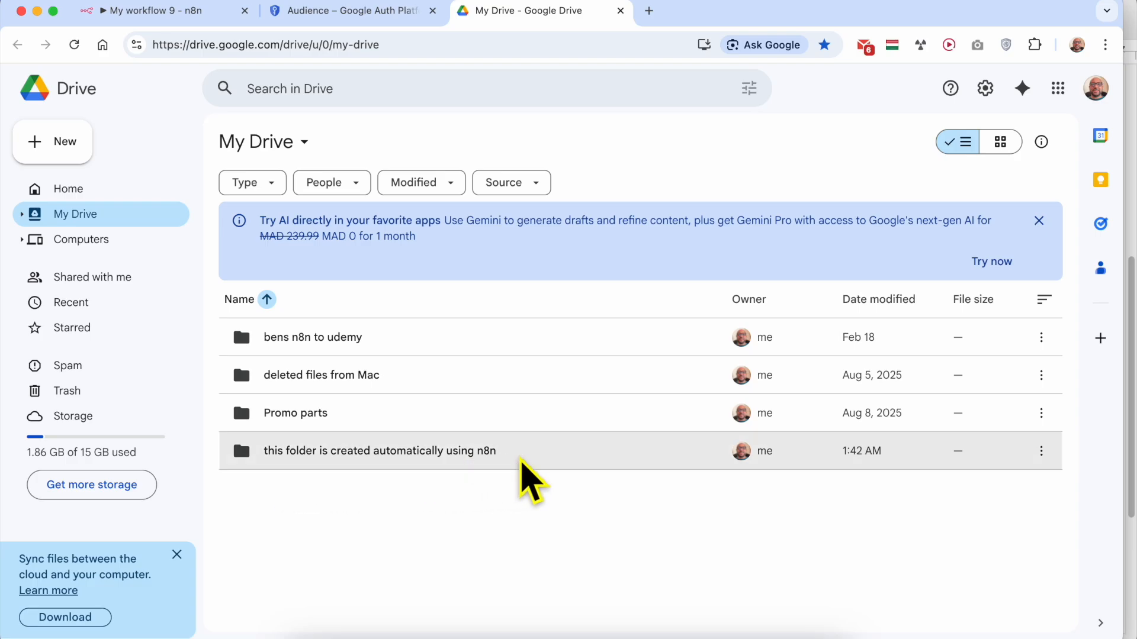
double_click(434, 454)
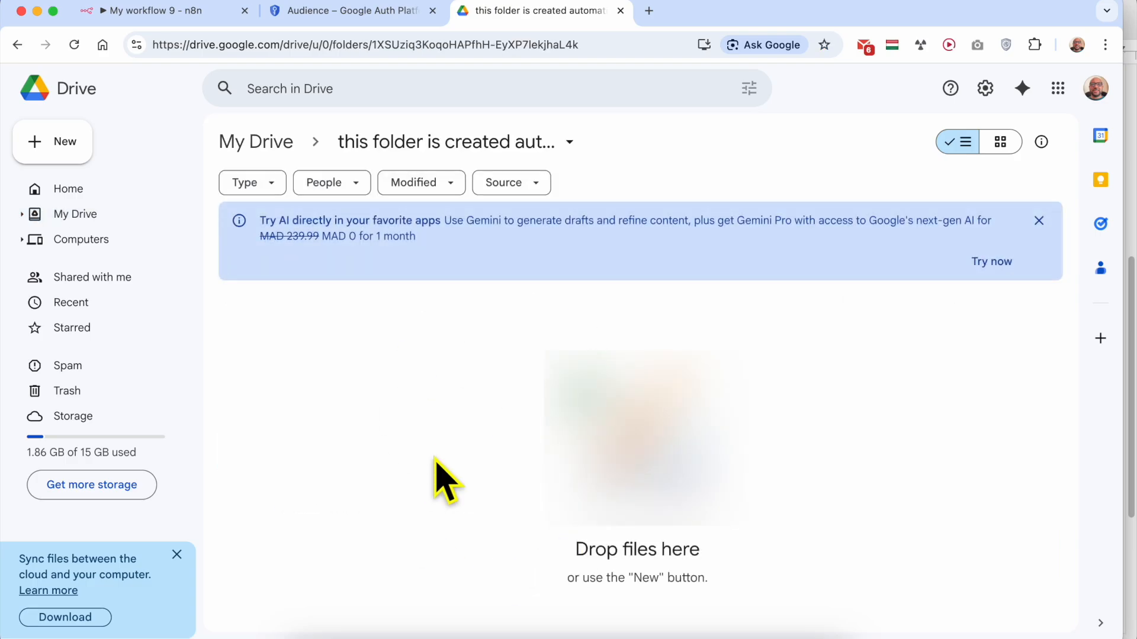
- Dismiss the Gemini promotion and return to My Drive, and select the line "Delete a file or folder" in the notes document
left_click(1038, 221)
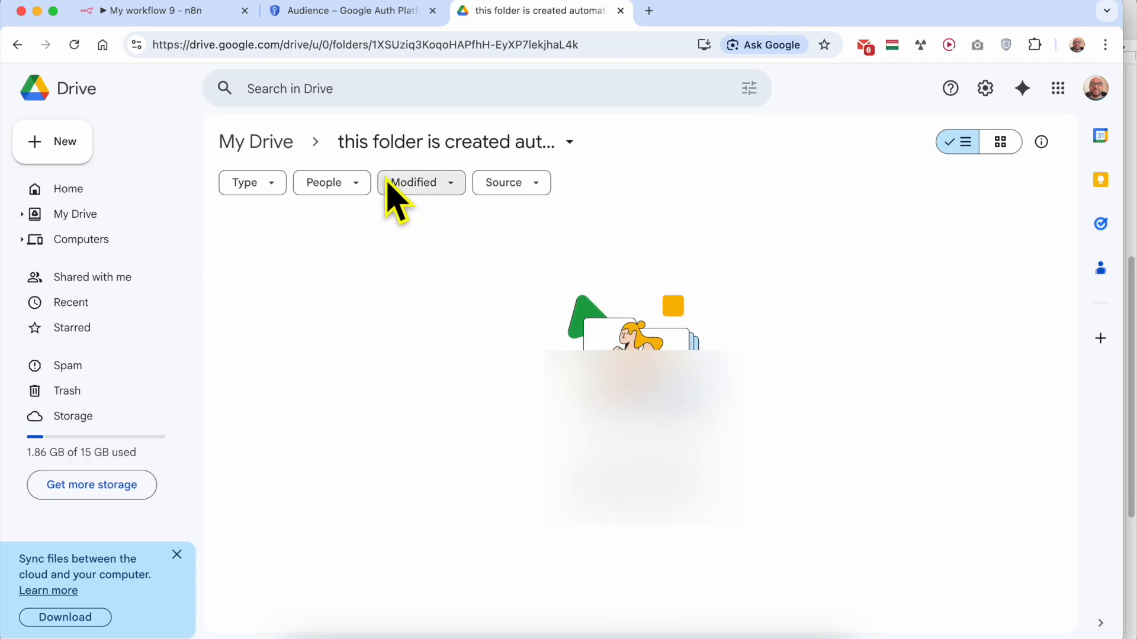
left_click(278, 144)
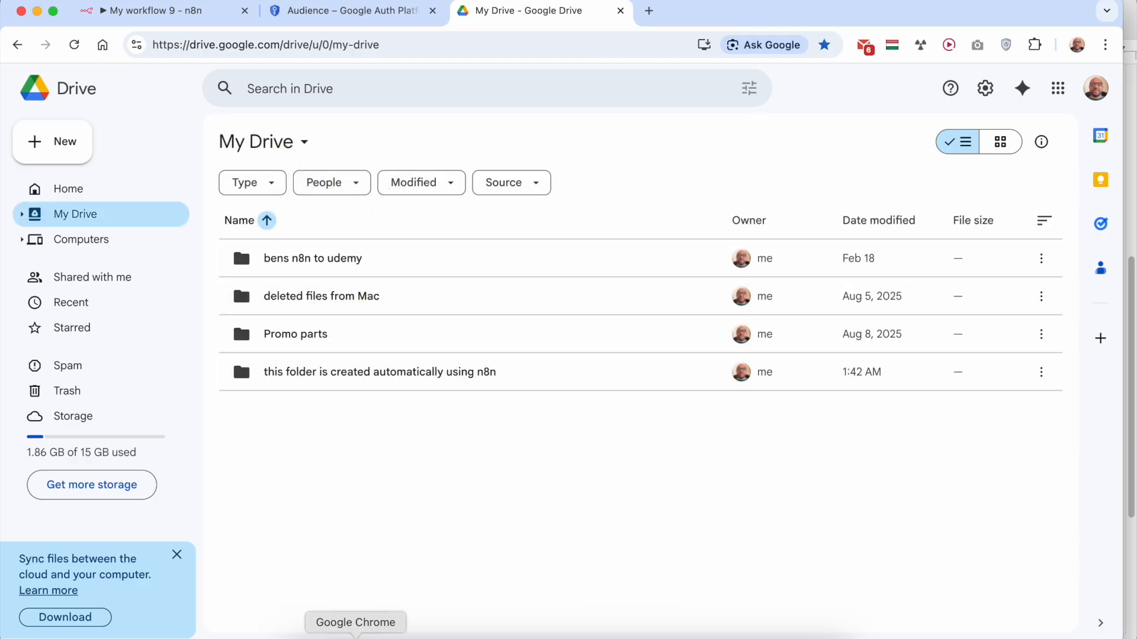
left_click(401, 636)
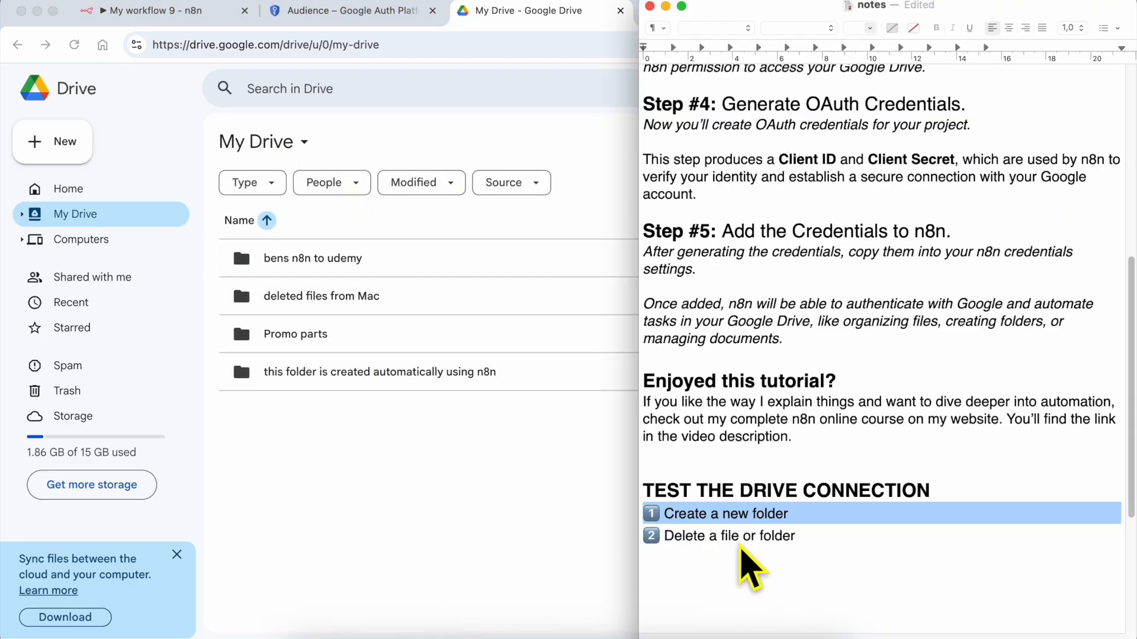
double_click(748, 539)
triple_click(747, 542)
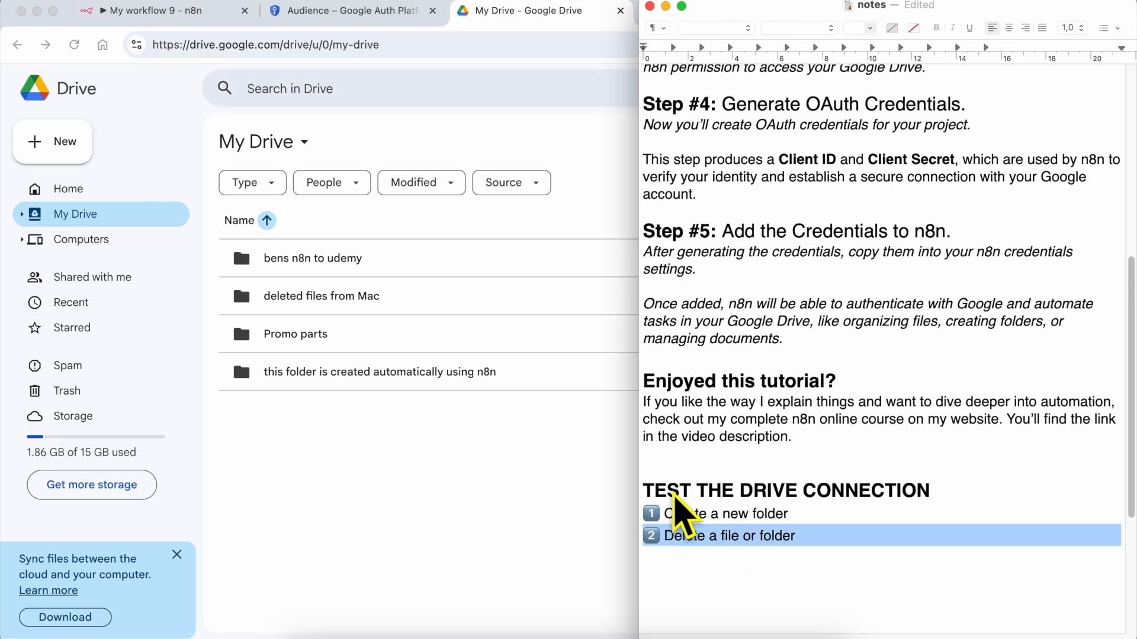
- Return to the n8n workflow, close the Create folder settings and delete the Create folder node
left_click(204, 13)
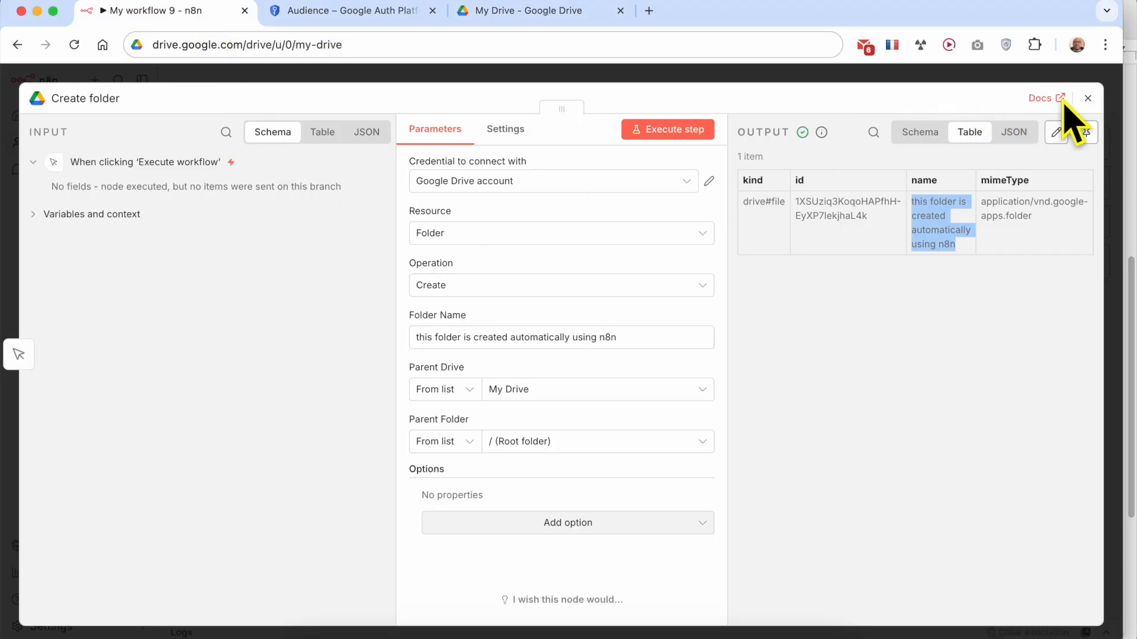
left_click(1089, 98)
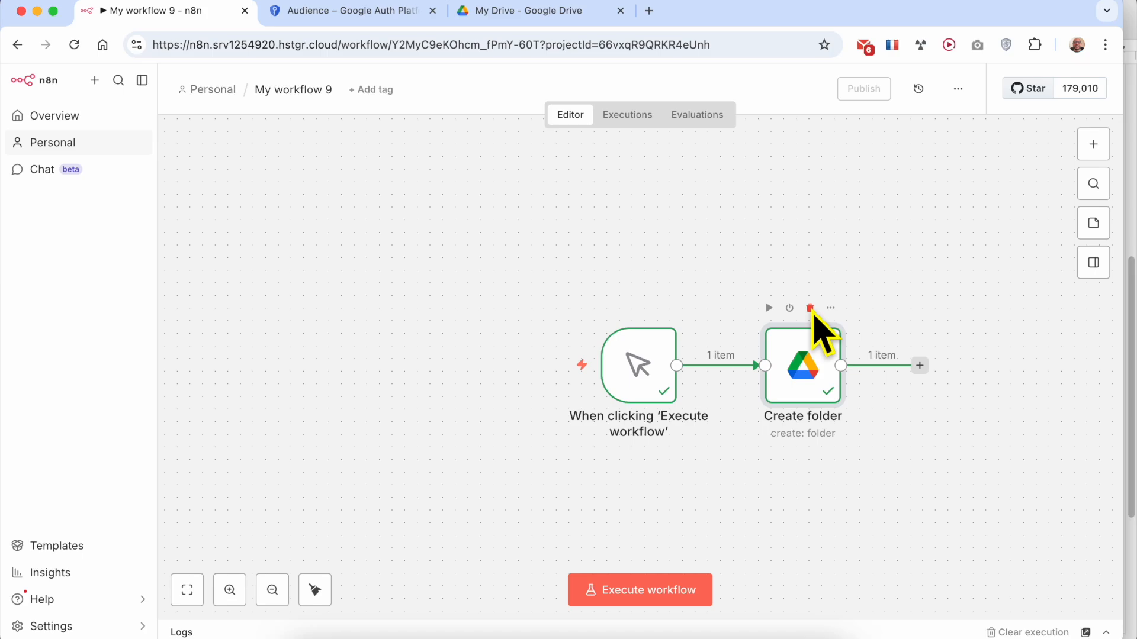
left_click(809, 307)
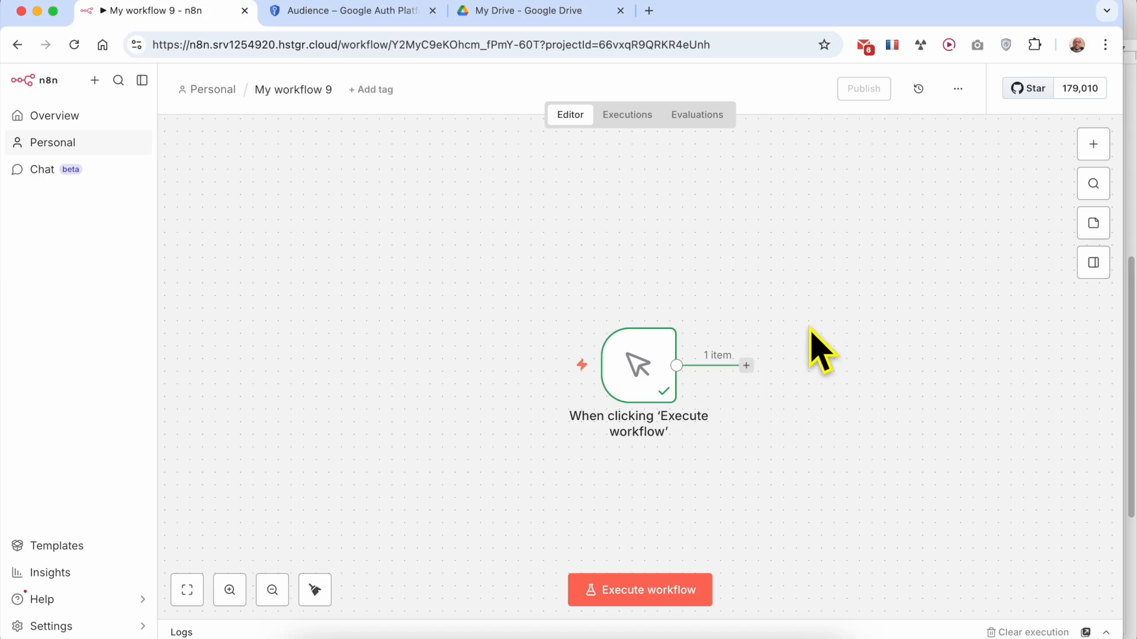
- Add a Google Drive node with the Delete folder action after the manual trigger
left_click(756, 366)
type("go")
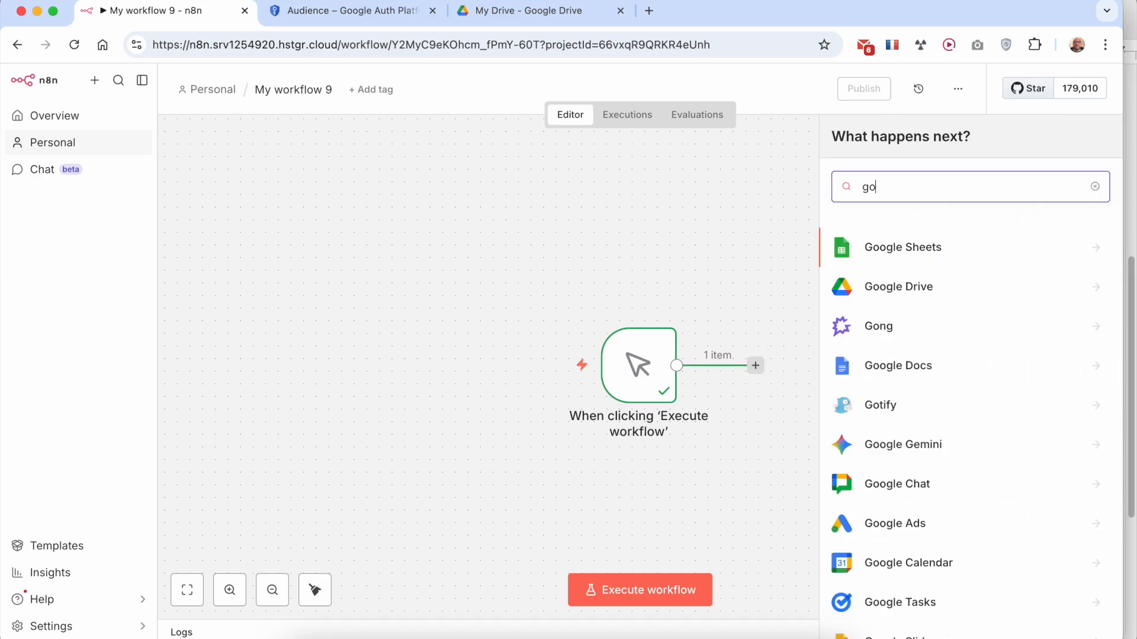
type("ogle drive")
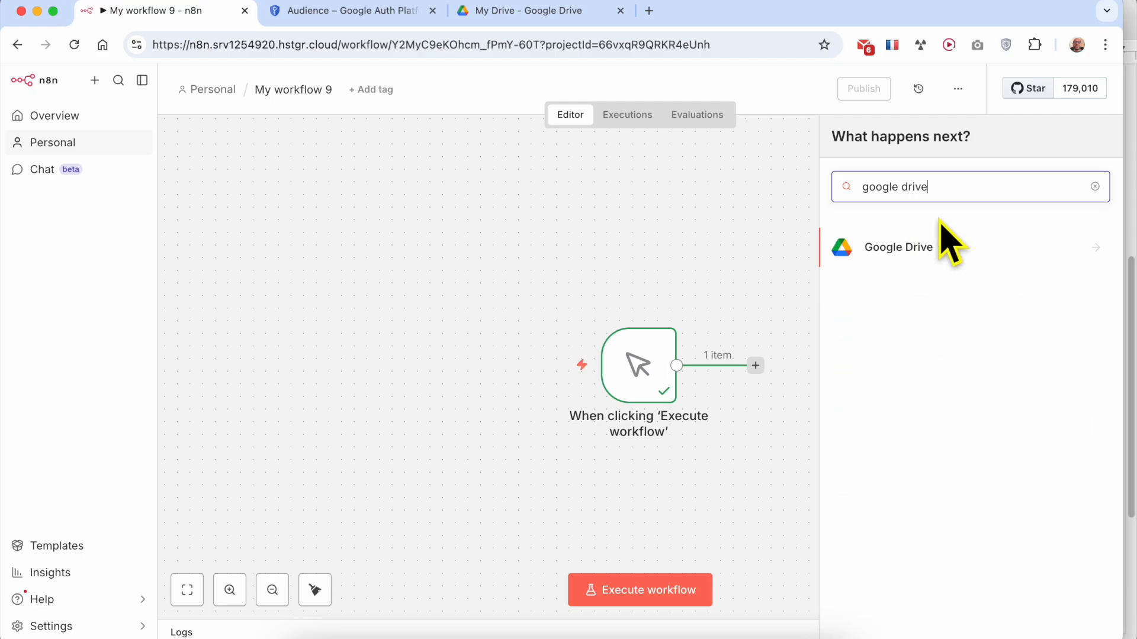
left_click(936, 249)
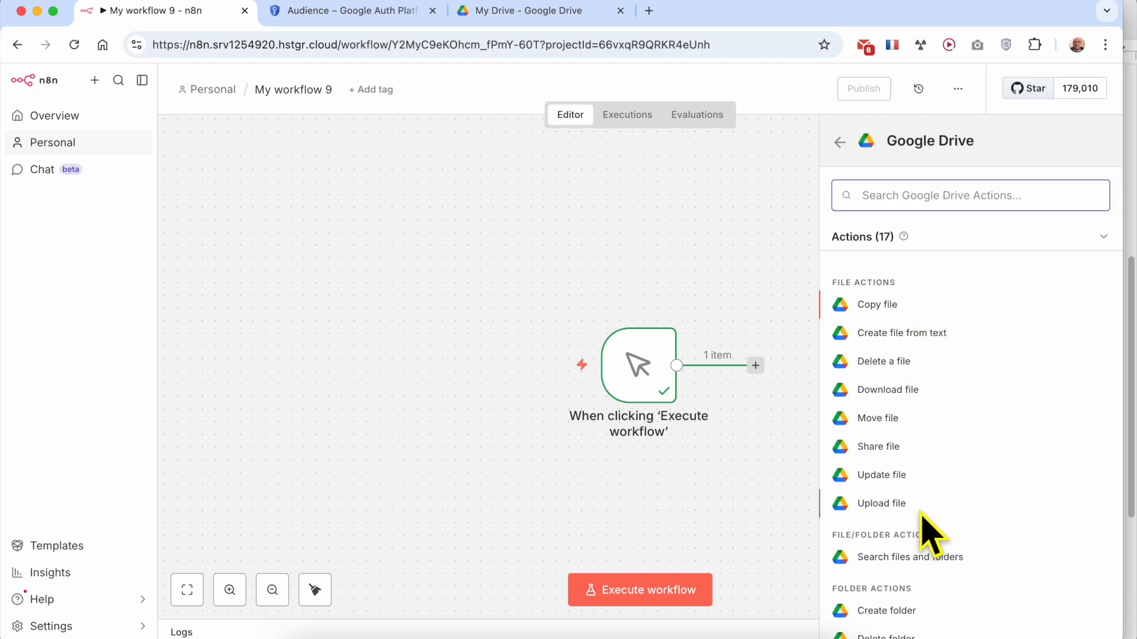
scroll(940, 546, "down", 2)
scroll(940, 546, "down", 1)
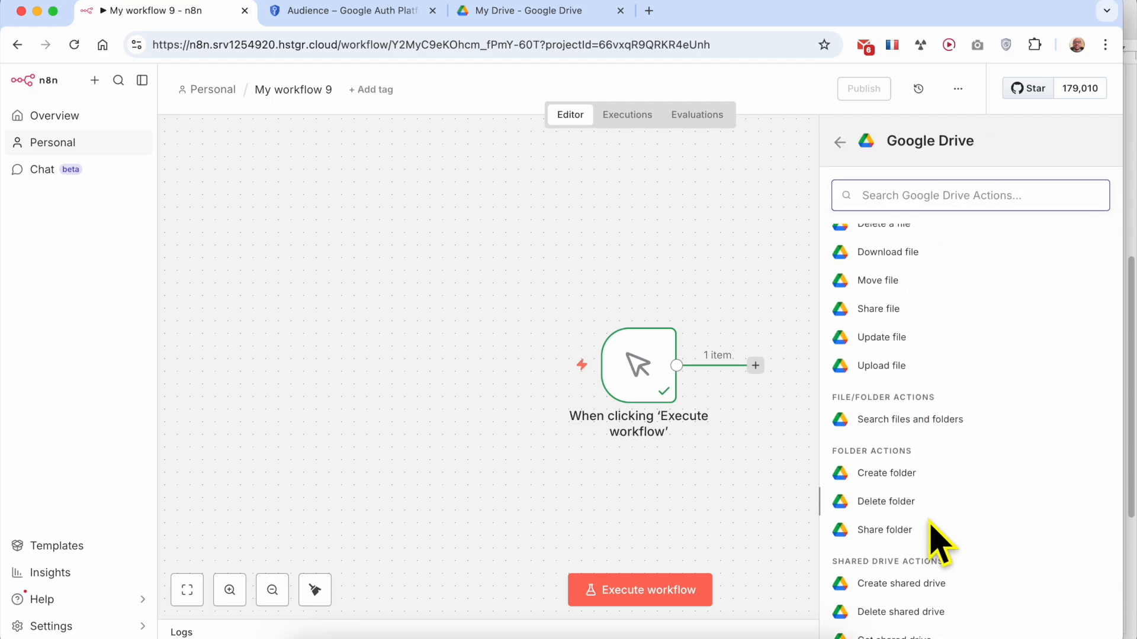
left_click(910, 503)
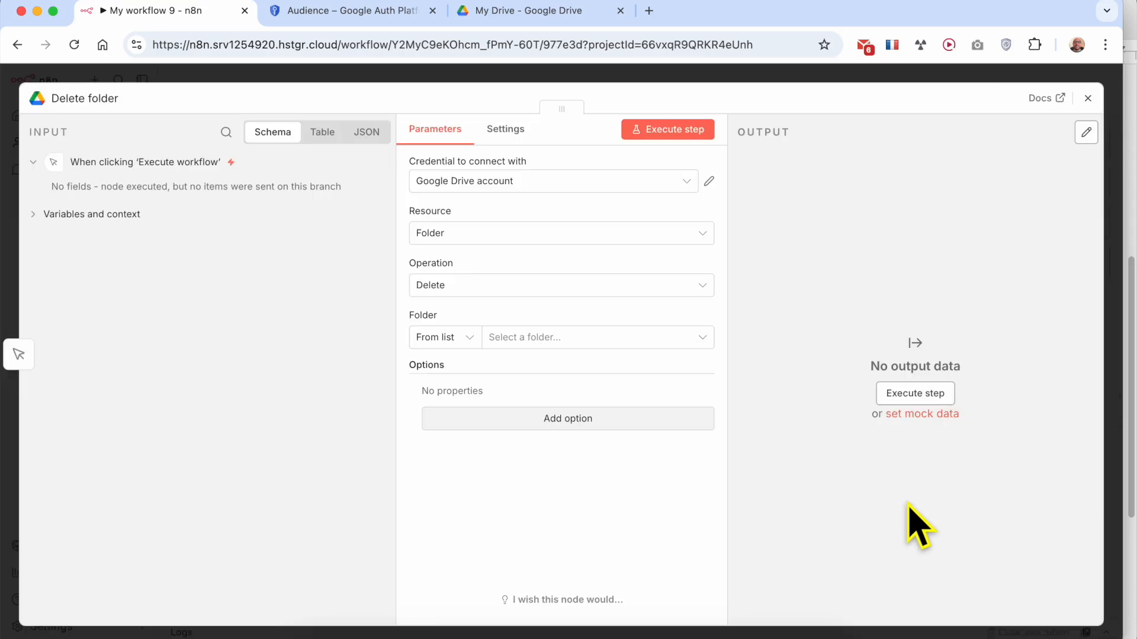
- Set the Delete folder node to use the Google Drive account credential, resource Folder and operation Delete
left_click(506, 184)
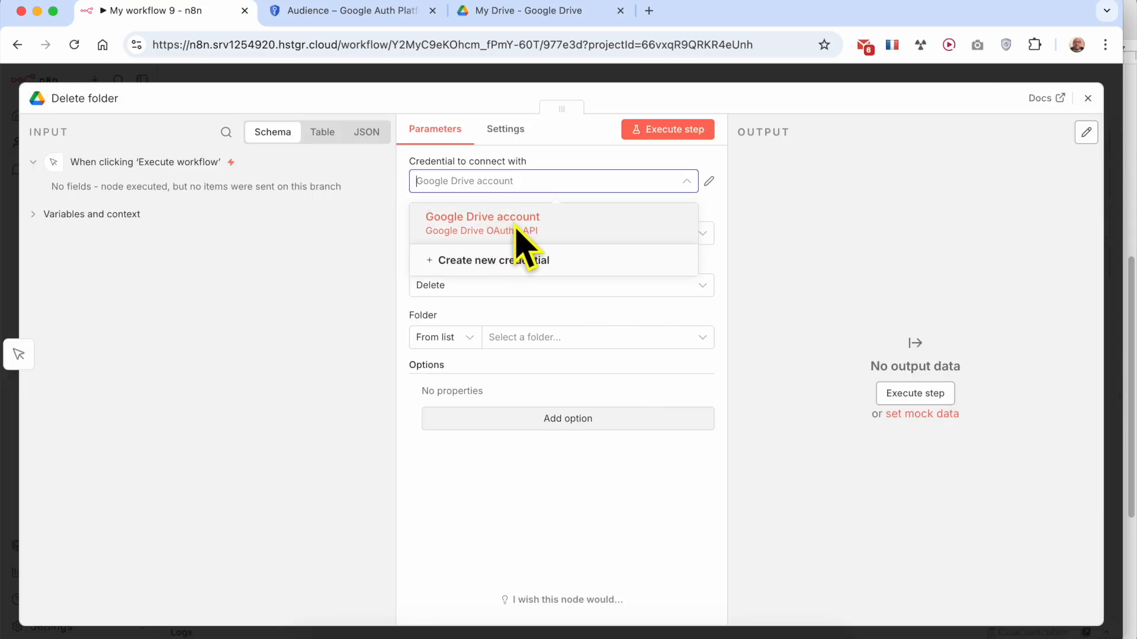
left_click(516, 229)
left_click(503, 237)
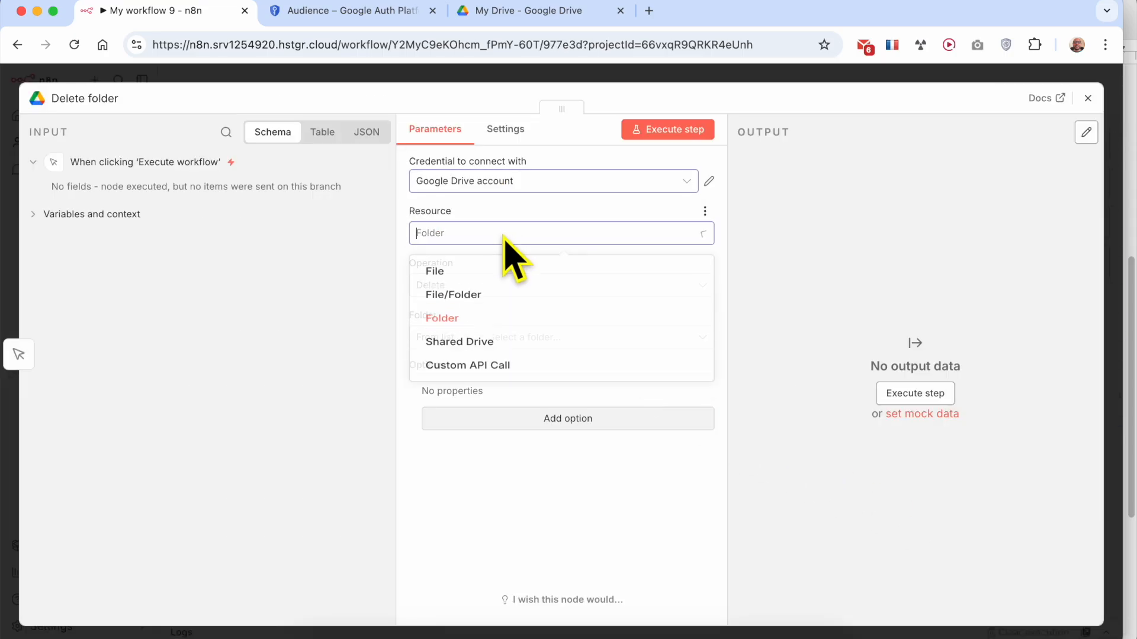
left_click(474, 325)
left_click(496, 284)
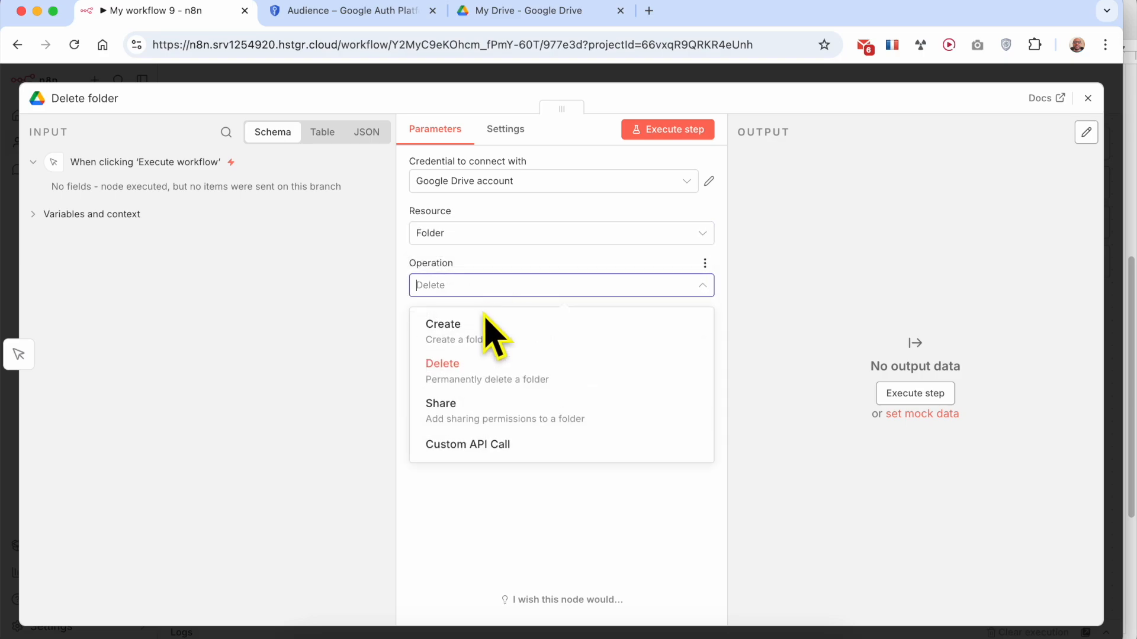
left_click(464, 367)
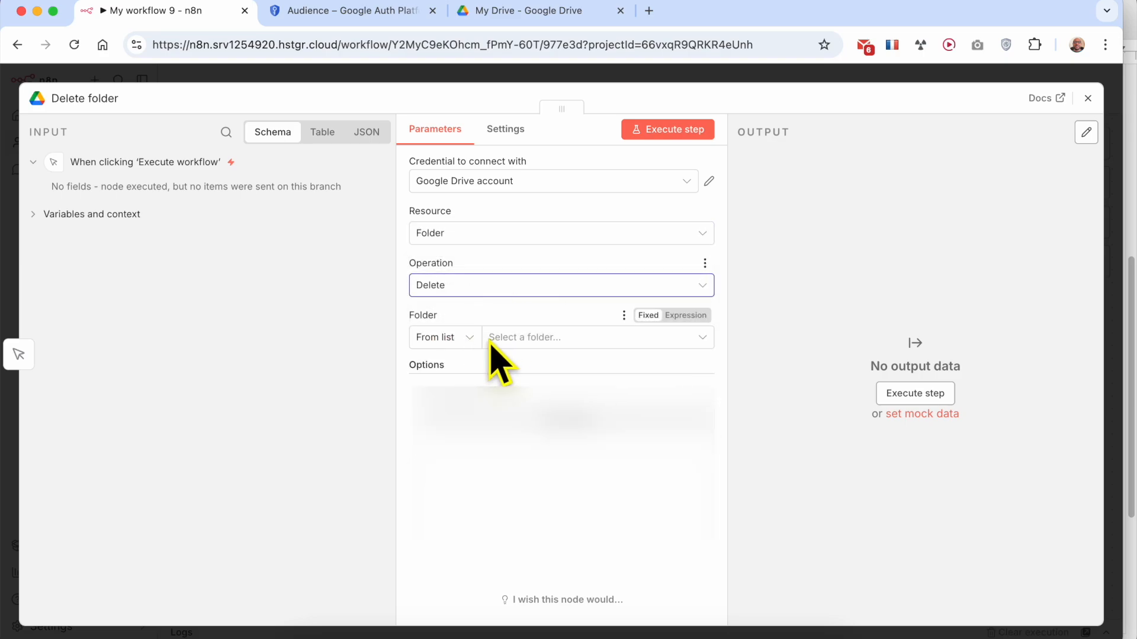
- Choose "this folder is created automatically using n8n" as the folder to delete and close the node settings
left_click(528, 338)
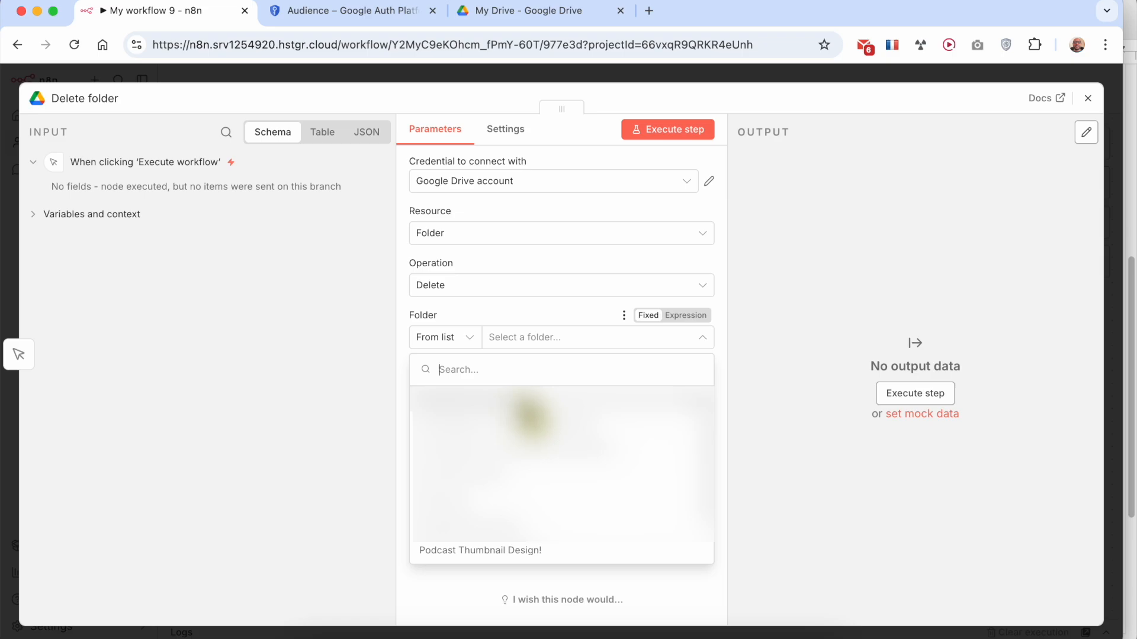
scroll(550, 481, "down", 2)
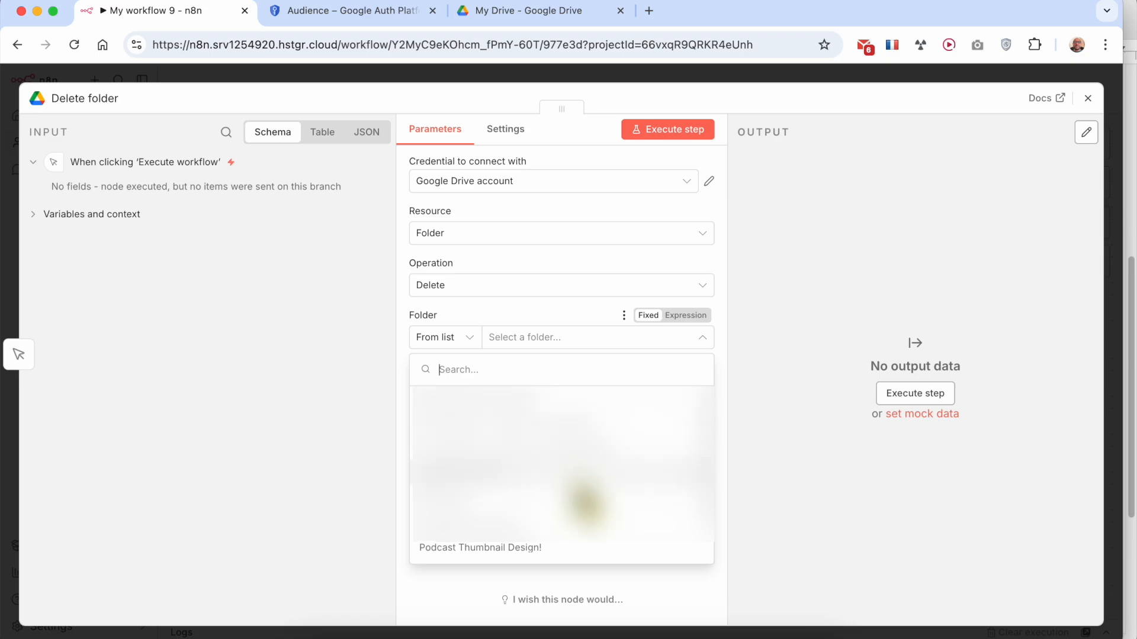
scroll(574, 501, "down", 1)
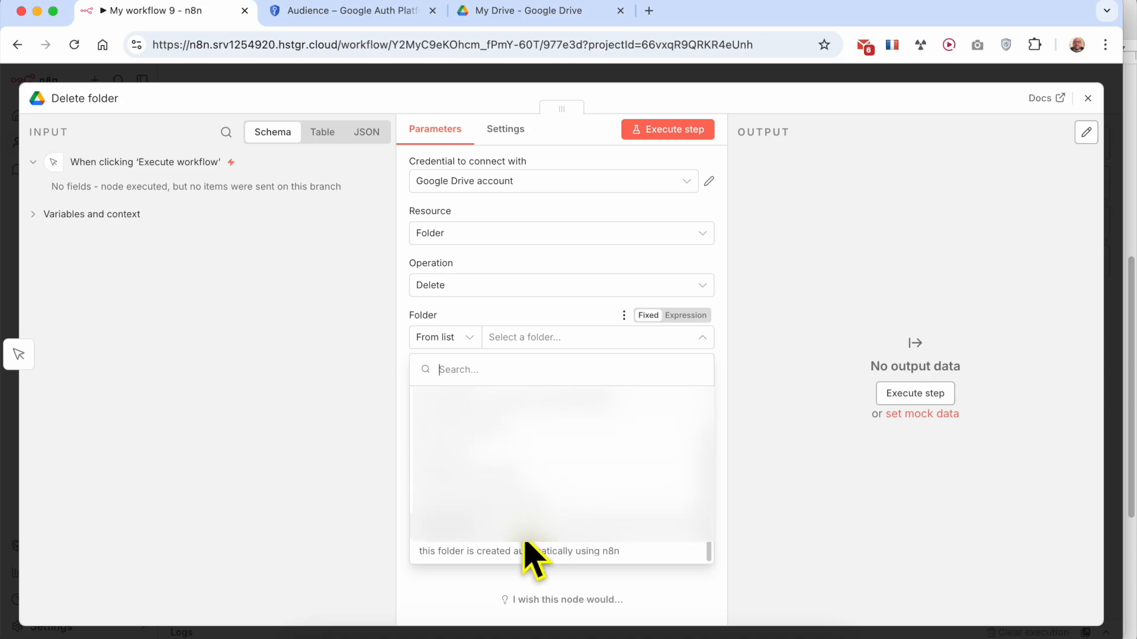
left_click(610, 556)
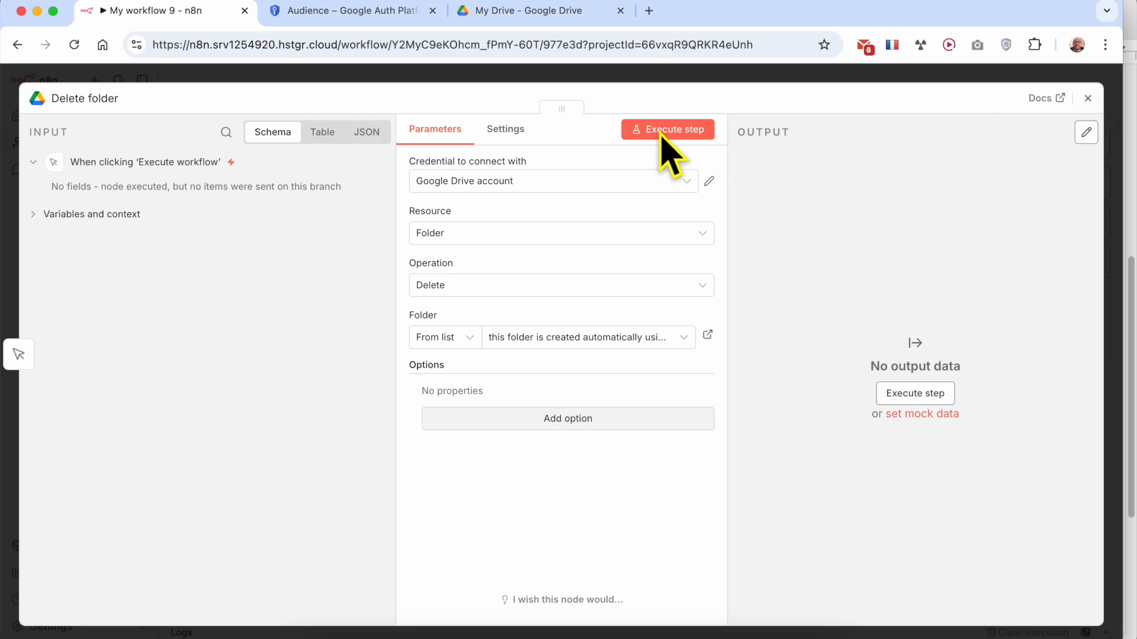
left_click(1088, 98)
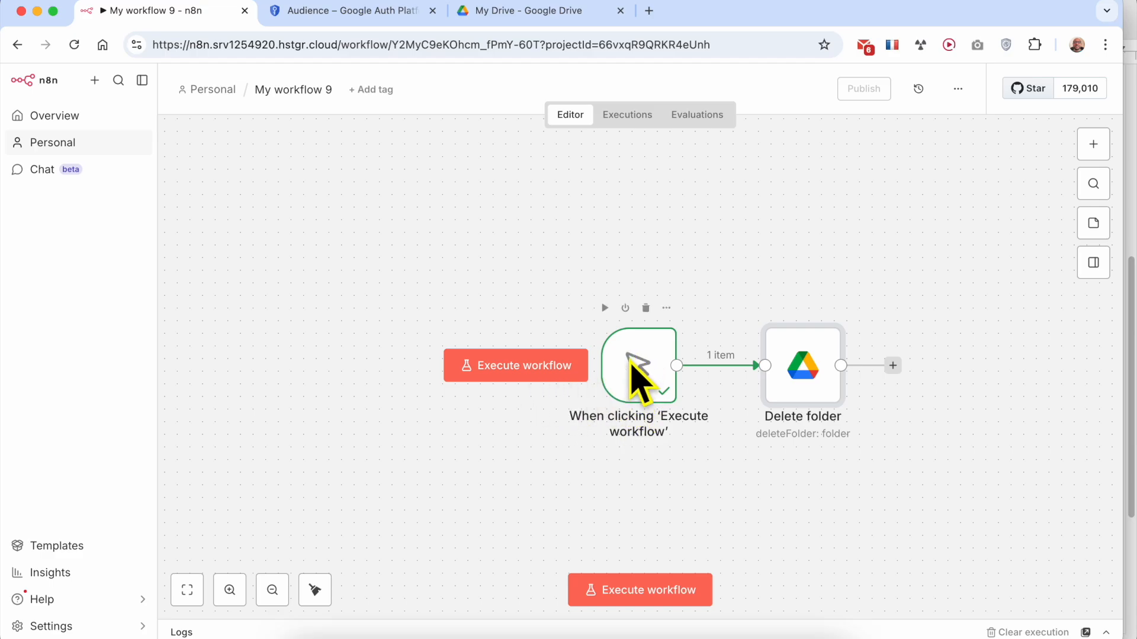
- Switch to Google Drive, reload My Drive to check its folders, and return to the n8n workflow
left_click(514, 12)
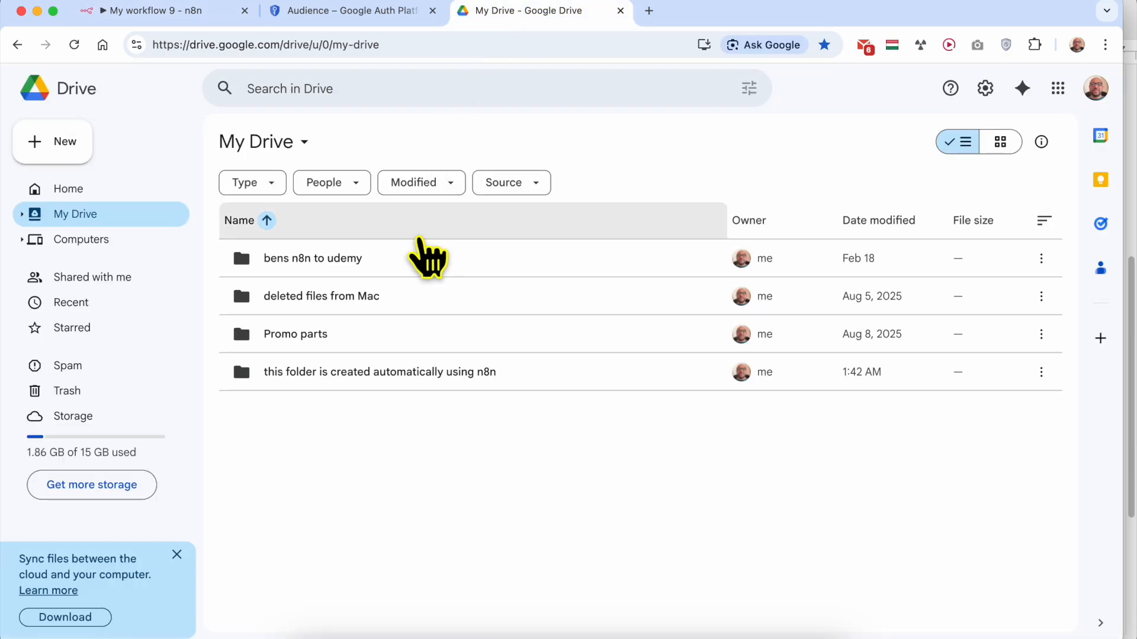
left_click(74, 44)
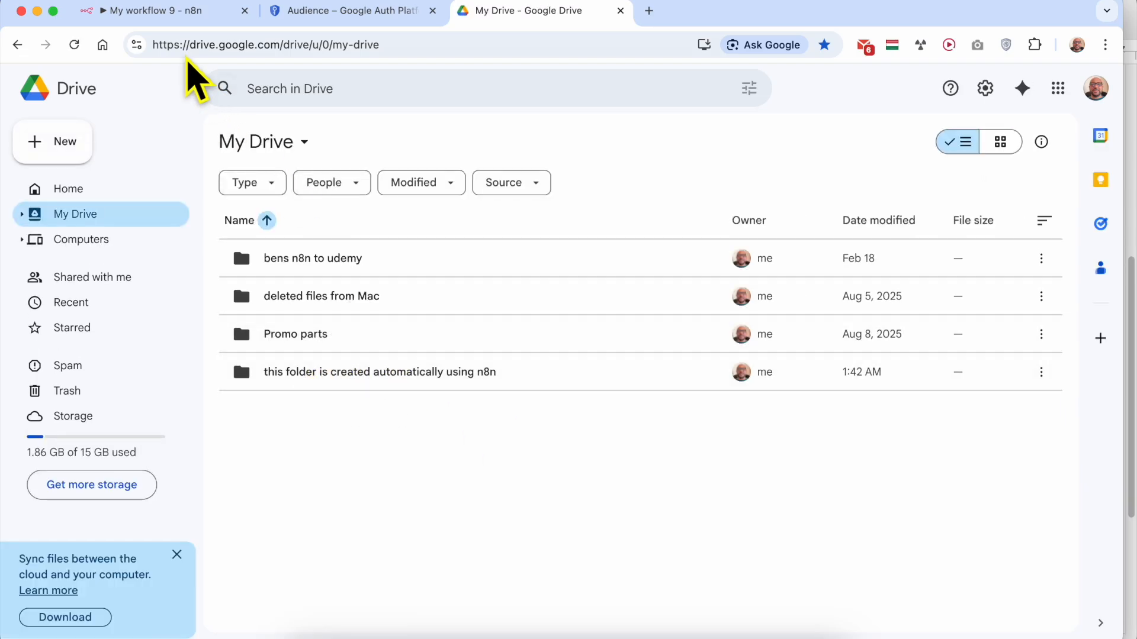
left_click(181, 18)
- Execute the workflow from the manual trigger, check the folders in My Drive, and return to n8n
mouse_move(657, 409)
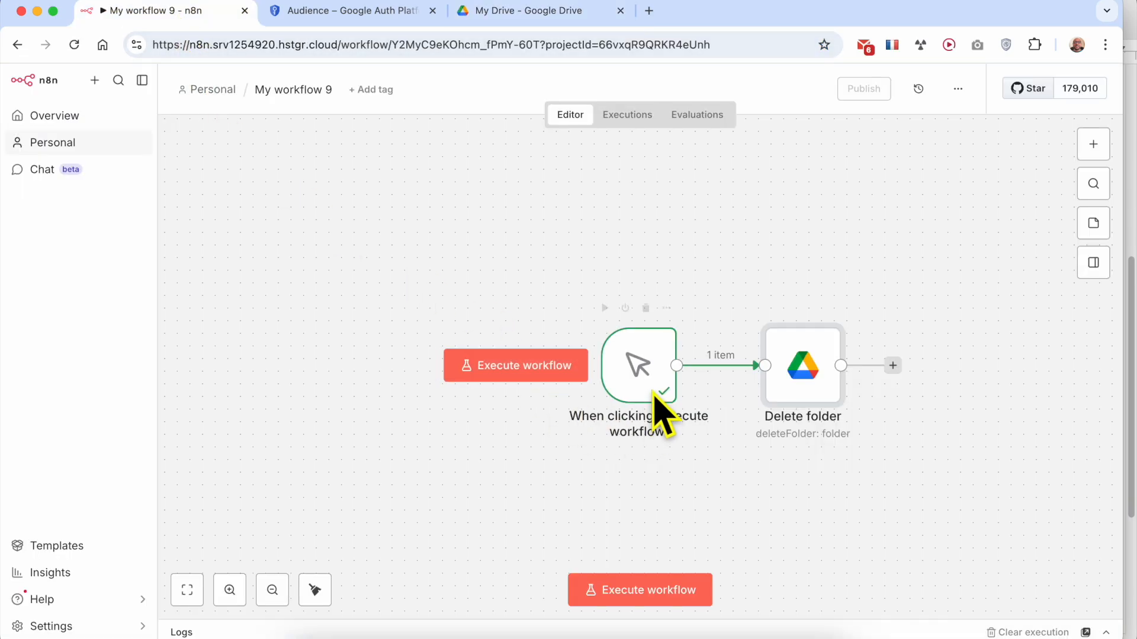
left_click(529, 368)
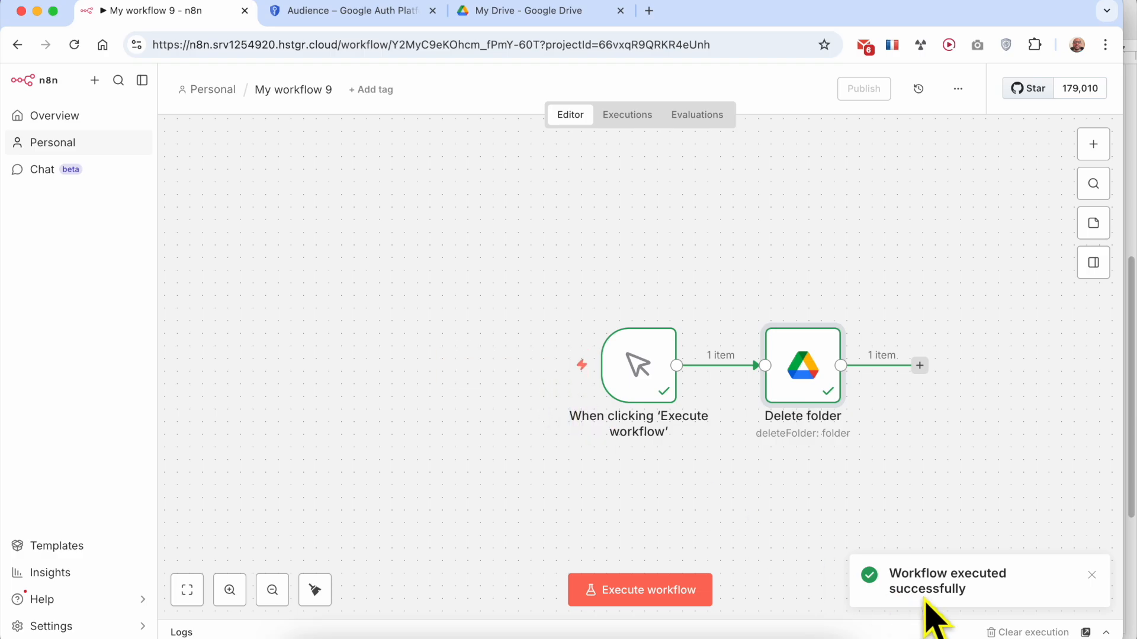
left_click(556, 13)
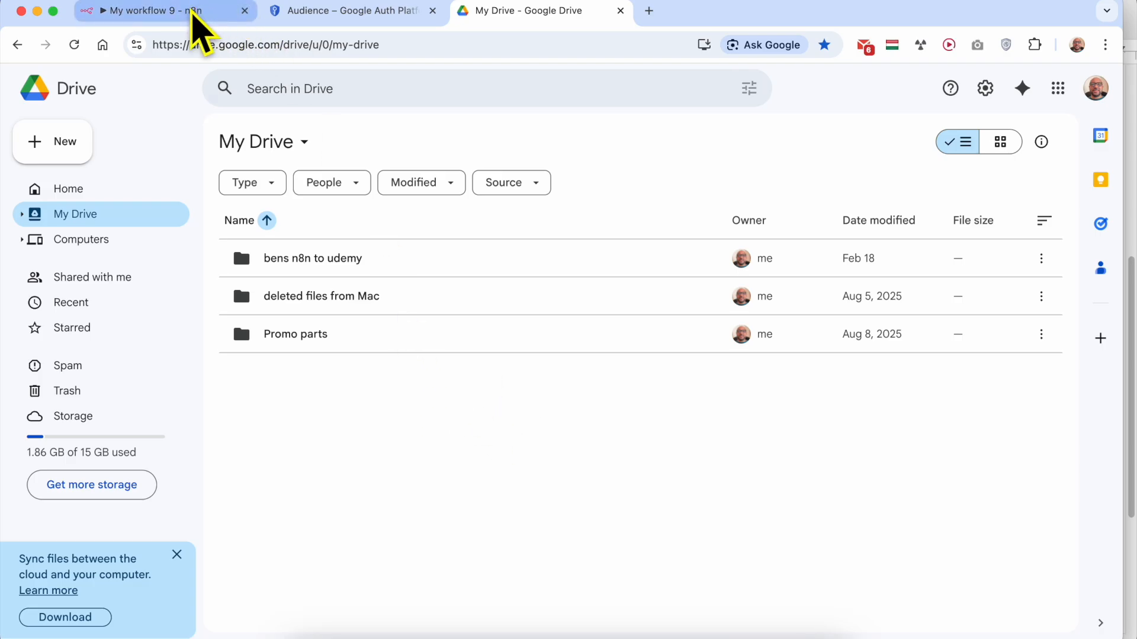
left_click(193, 13)
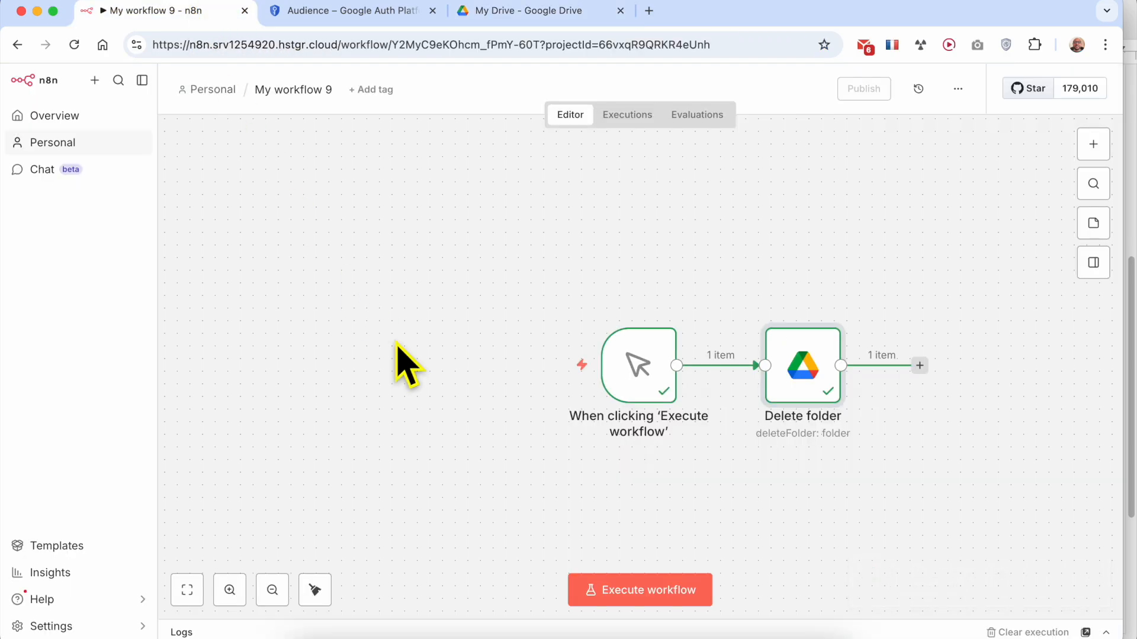
- Review the tutorial steps in the notes document and select the paragraph under "Enjoyed this tutorial?"
left_click(402, 625)
scroll(755, 267, "up", 10)
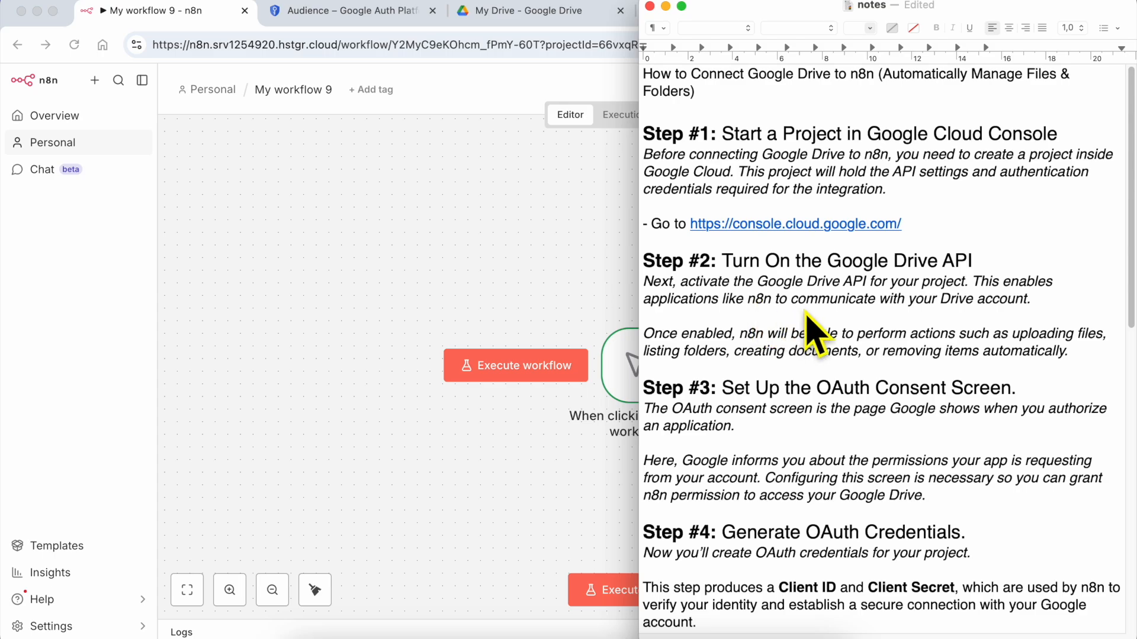
scroll(806, 312, "down", 5)
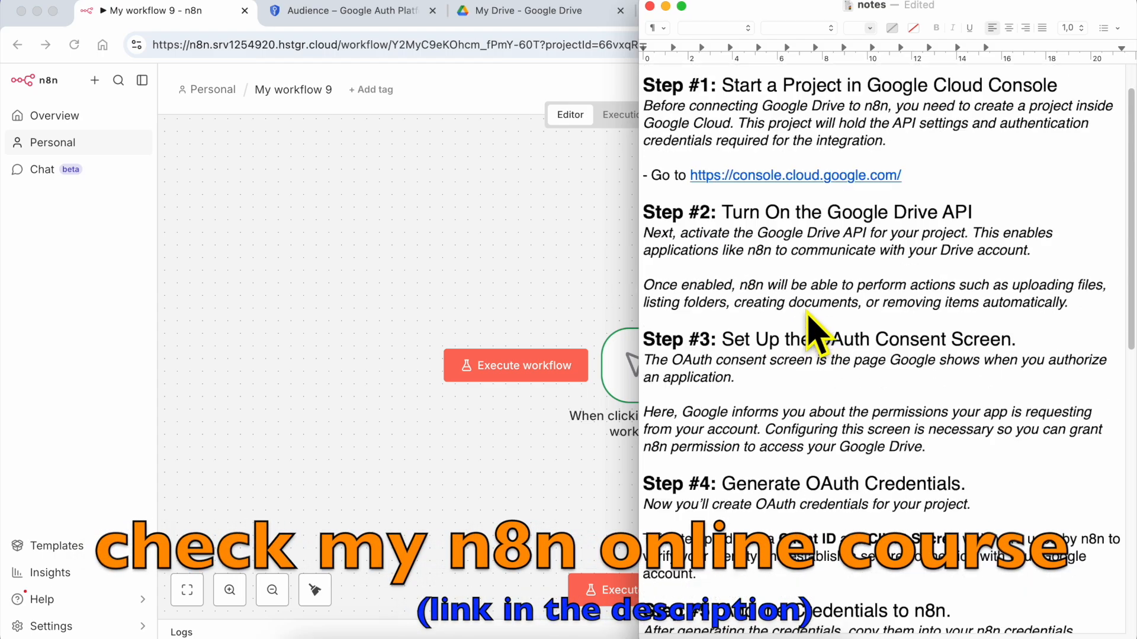
scroll(808, 318, "down", 5)
triple_click(769, 277)
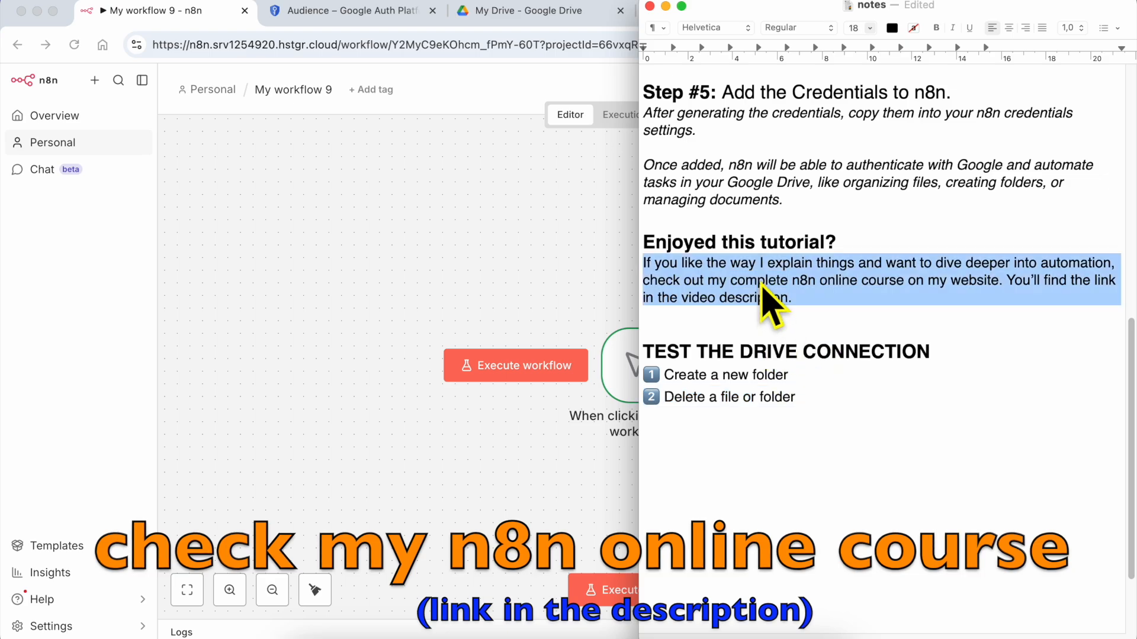